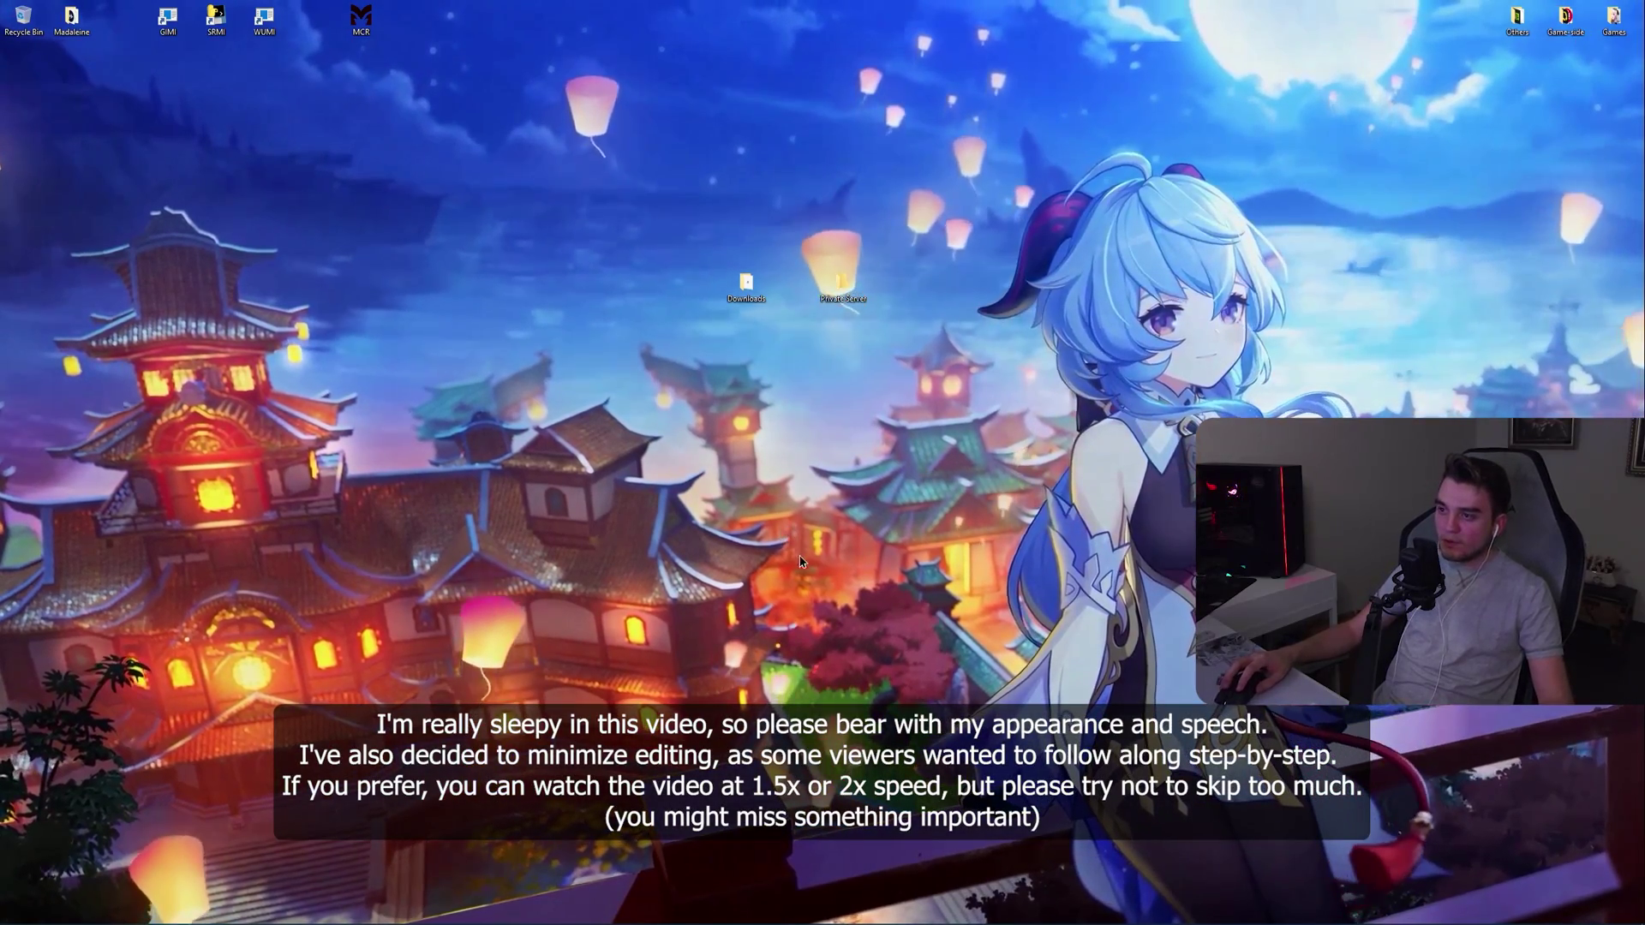
Step: Switch to the browser and look over the GitHub pages for Cultivation, LunaGC_5.0.0 and LunaGC_Resources_5.0.0
{"action": "mouse_move", "coordinate": [894, 910]}
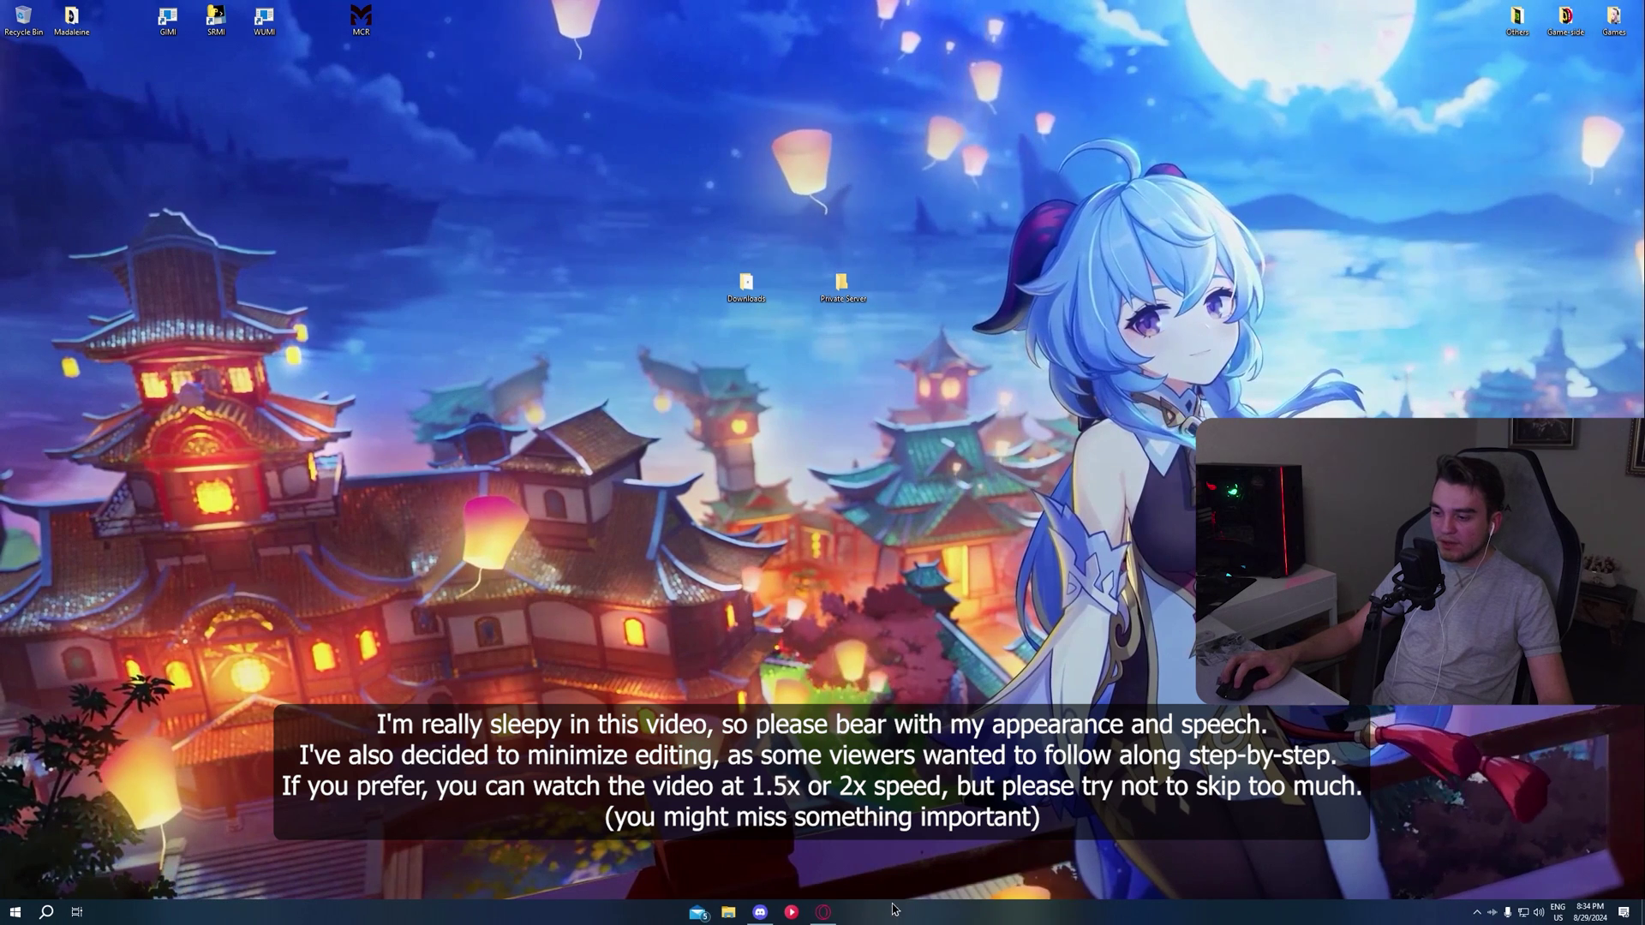
{"action": "left_click", "coordinate": [823, 912]}
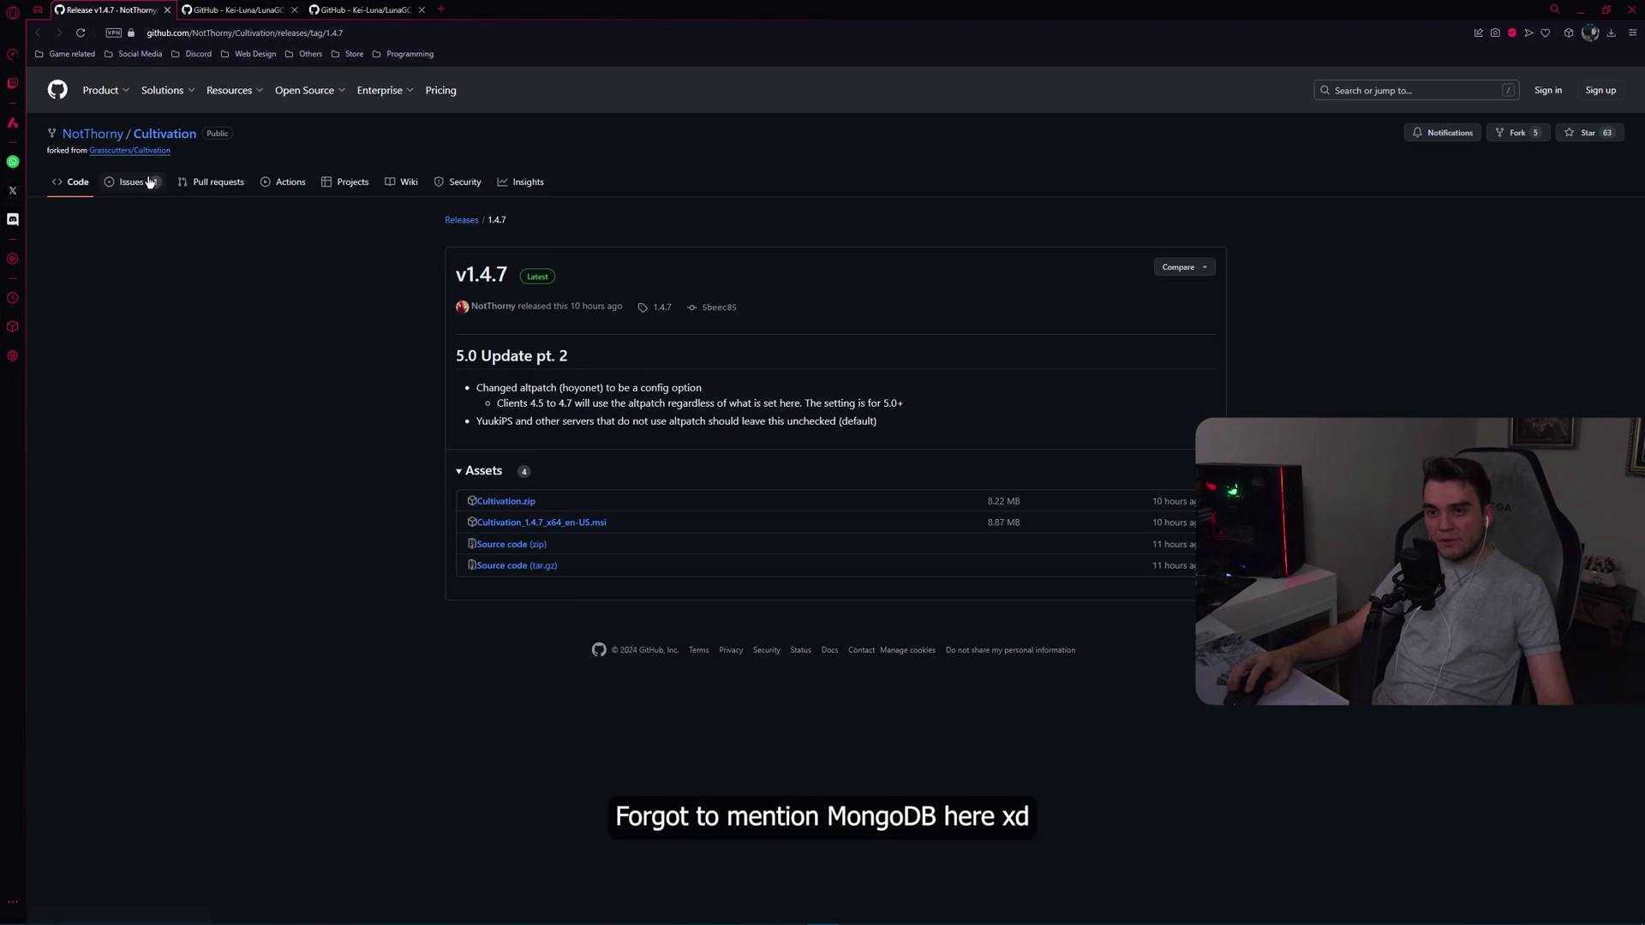
{"action": "left_click", "coordinate": [234, 10]}
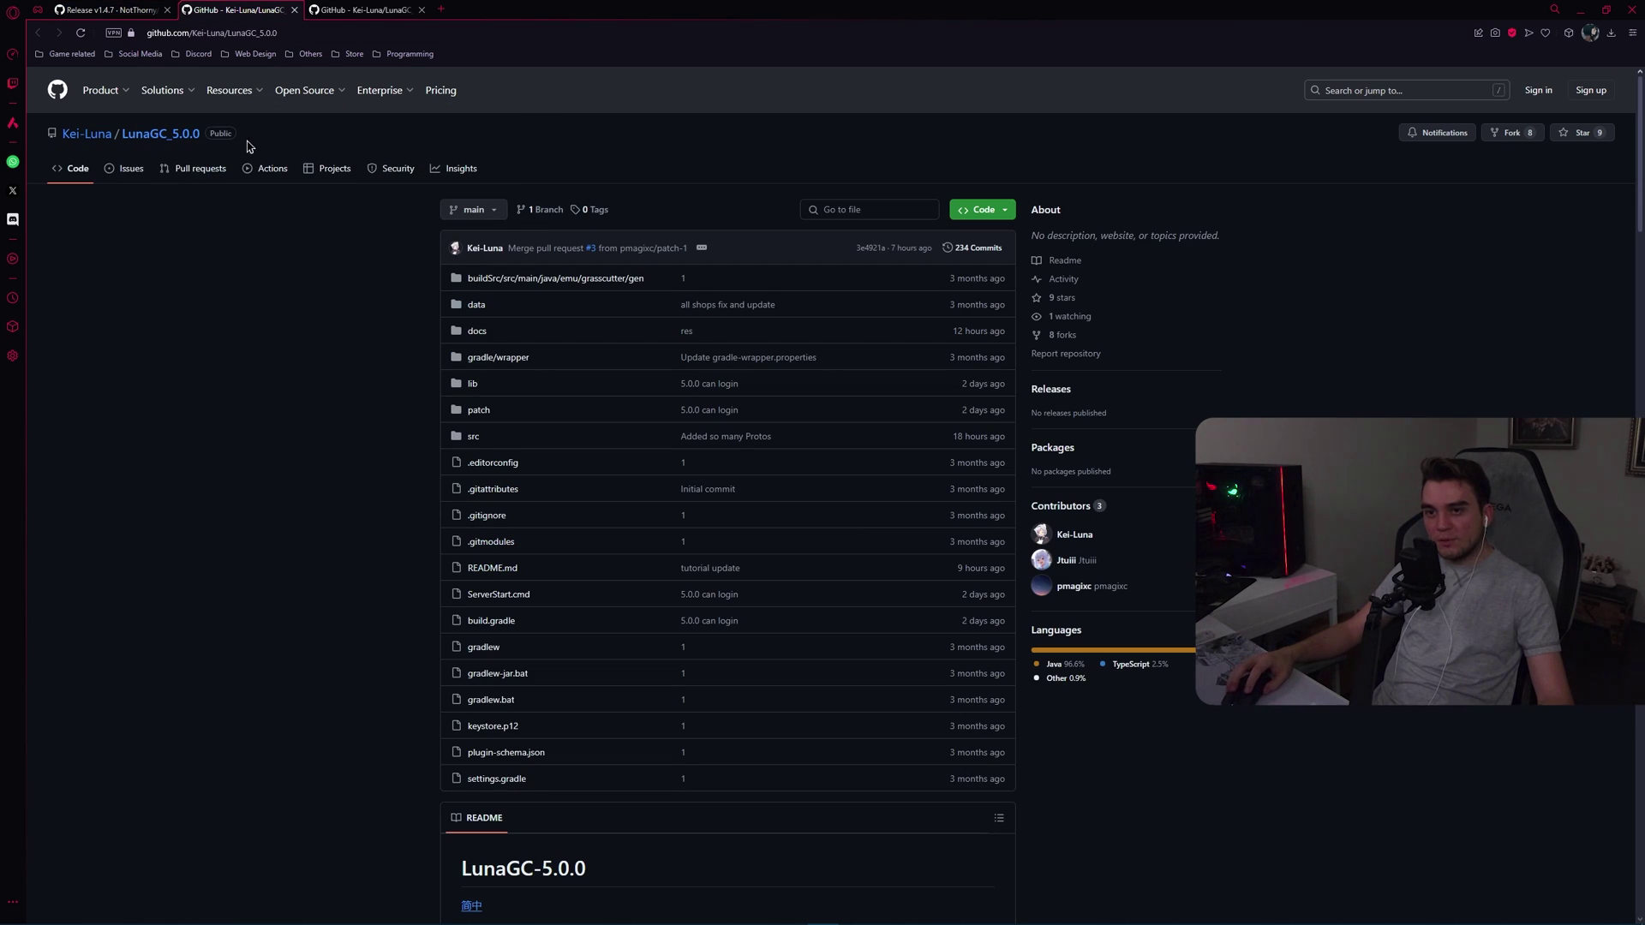
{"action": "left_click", "coordinate": [367, 7]}
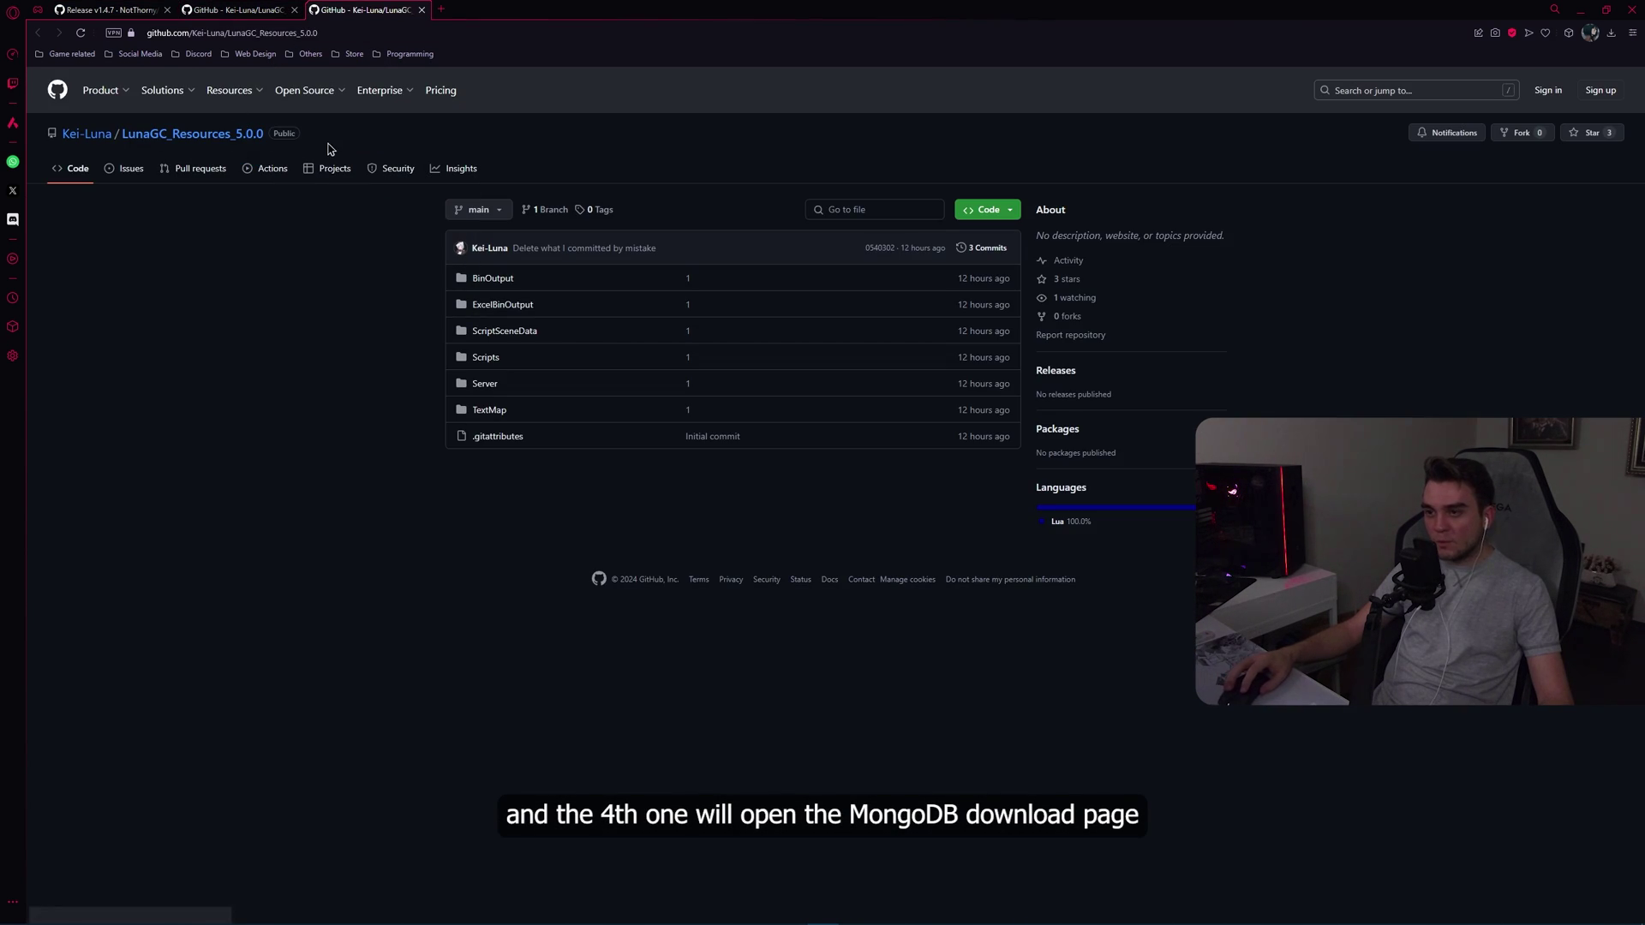
{"action": "left_click", "coordinate": [137, 11]}
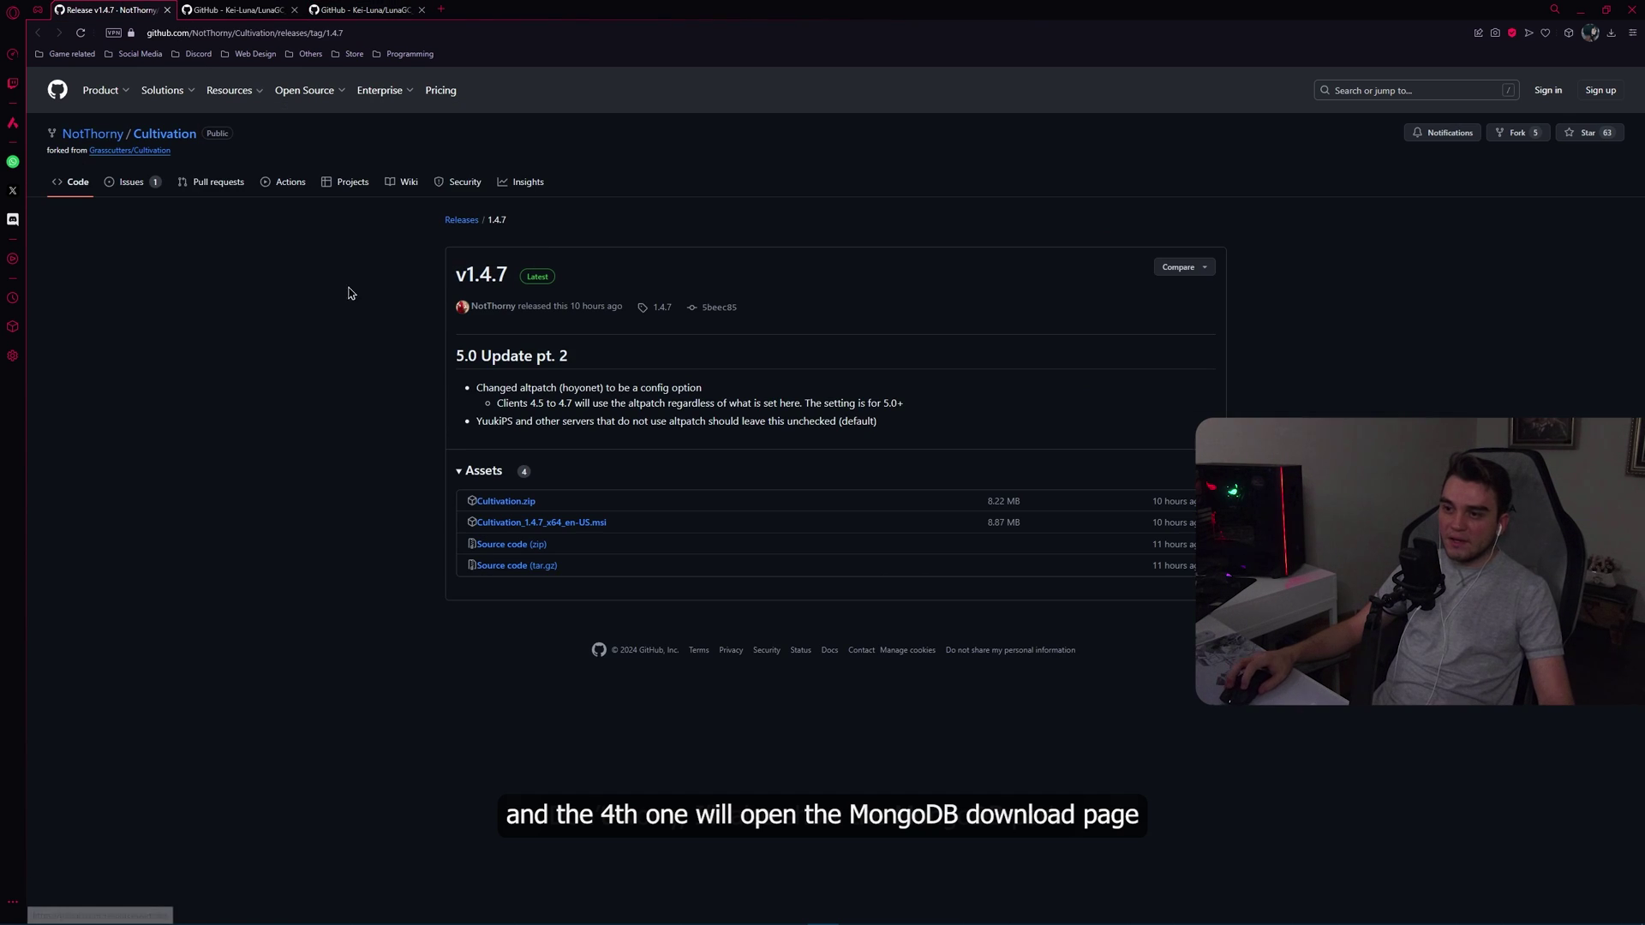
Step: Download Cultivation_1.4.7_x64_en-US.msi from the Cultivation v1.4.7 release and save it
{"action": "left_click", "coordinate": [501, 280]}
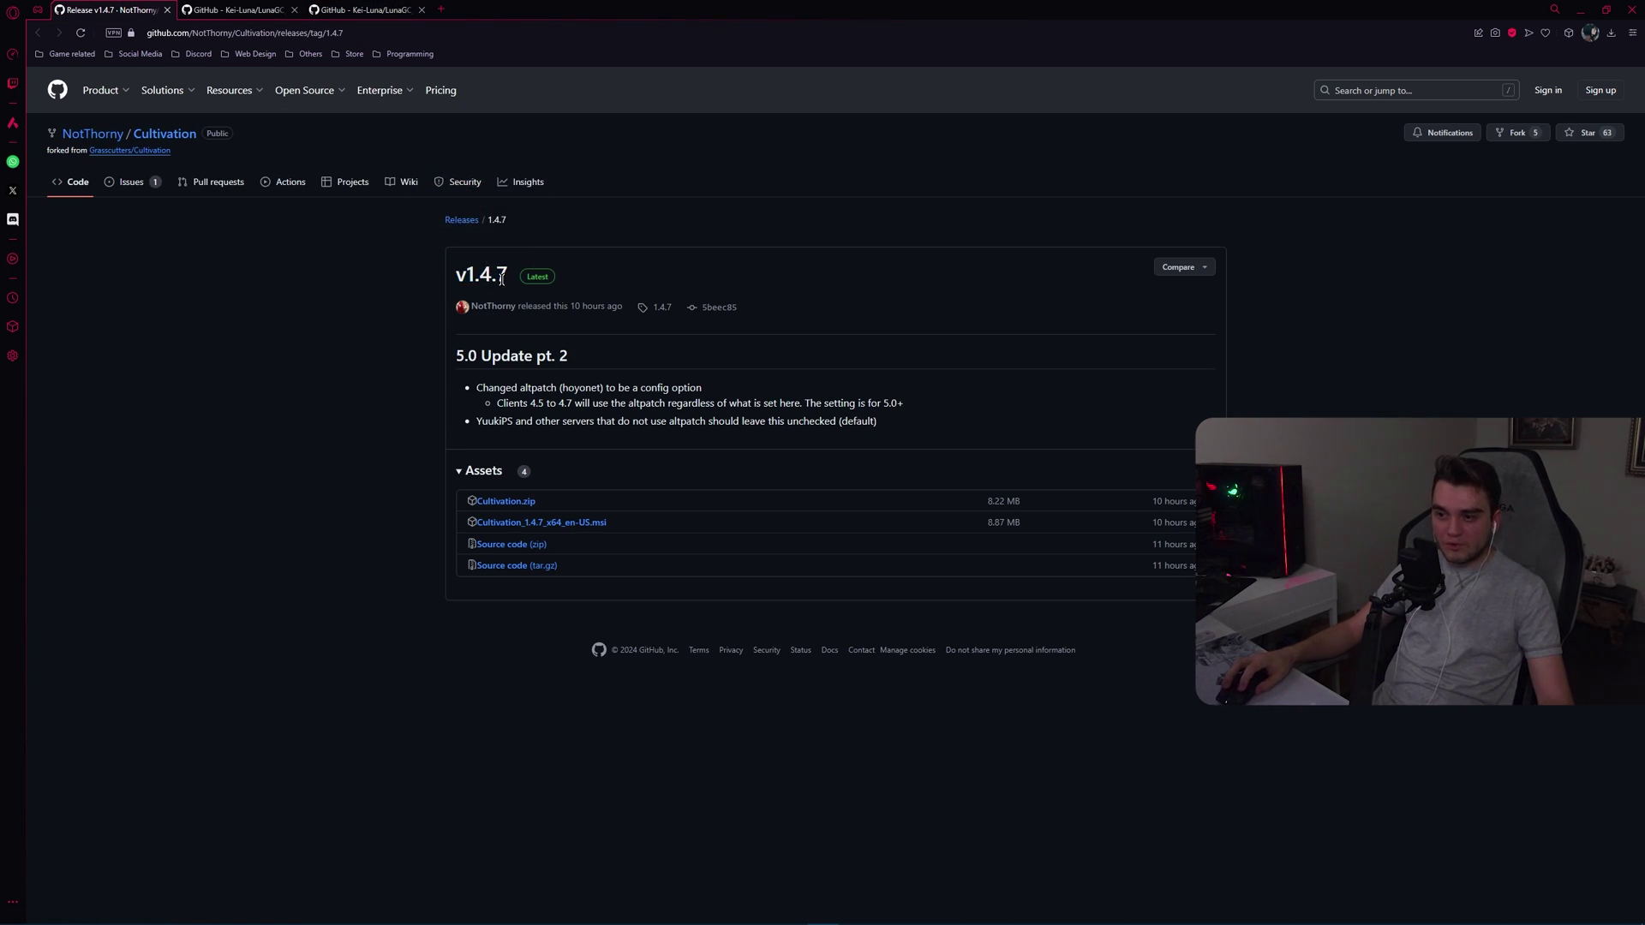
{"action": "left_click", "coordinate": [593, 525]}
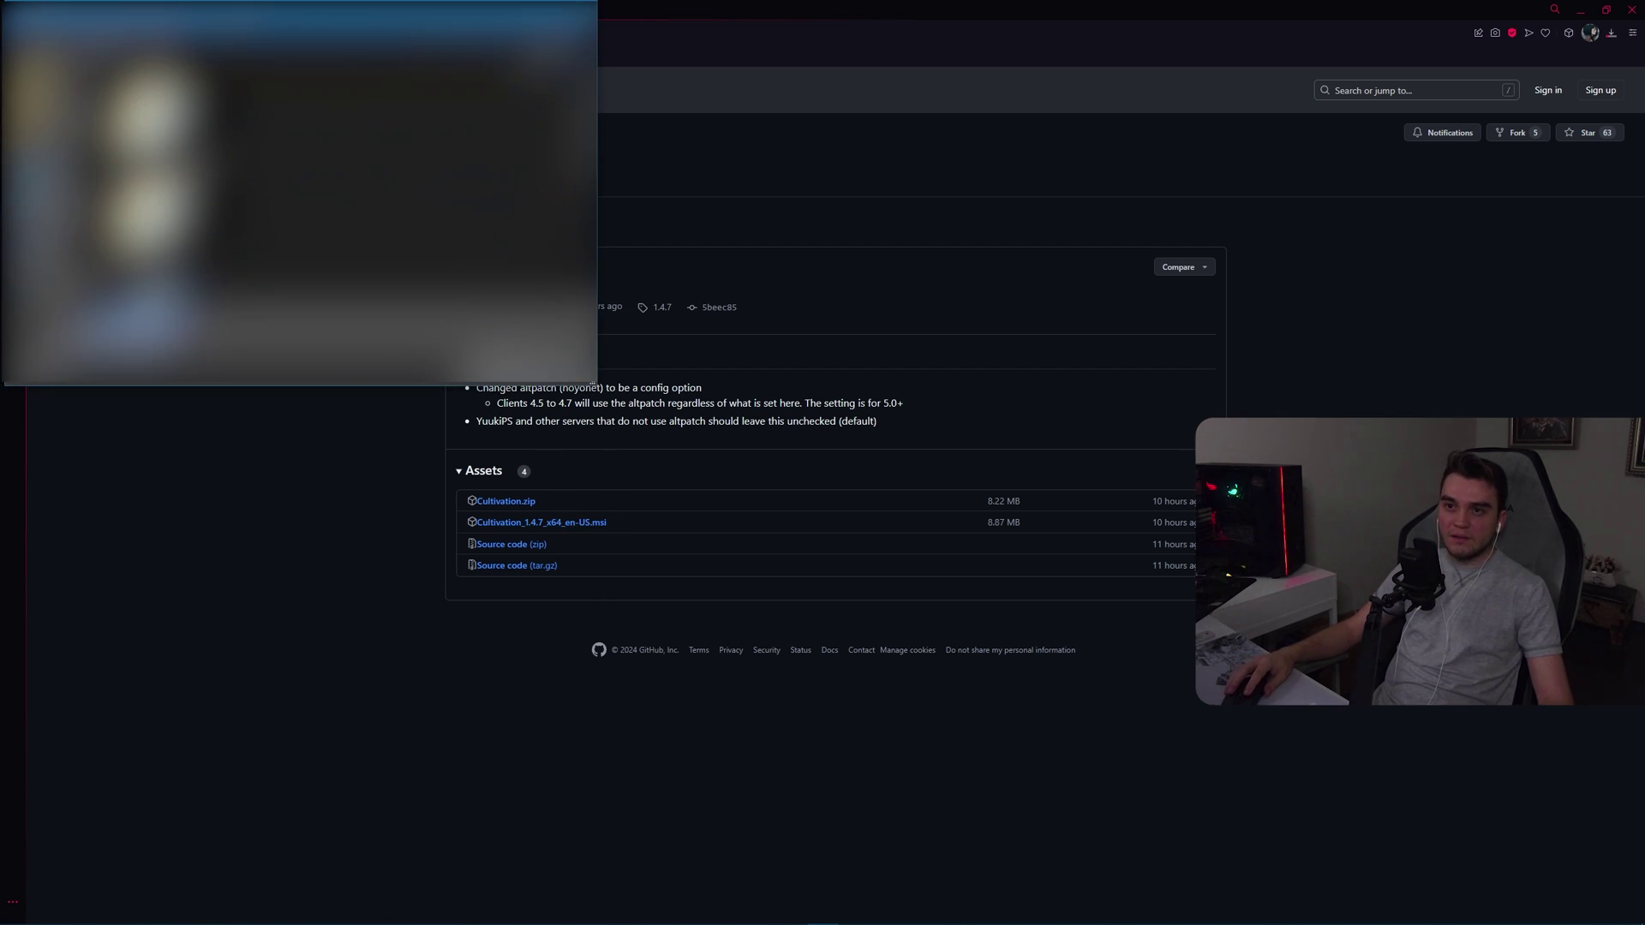
{"action": "left_click_drag", "start_coordinate": [287, 2], "coordinate": [287, 68]}
{"action": "key", "text": "Return"}
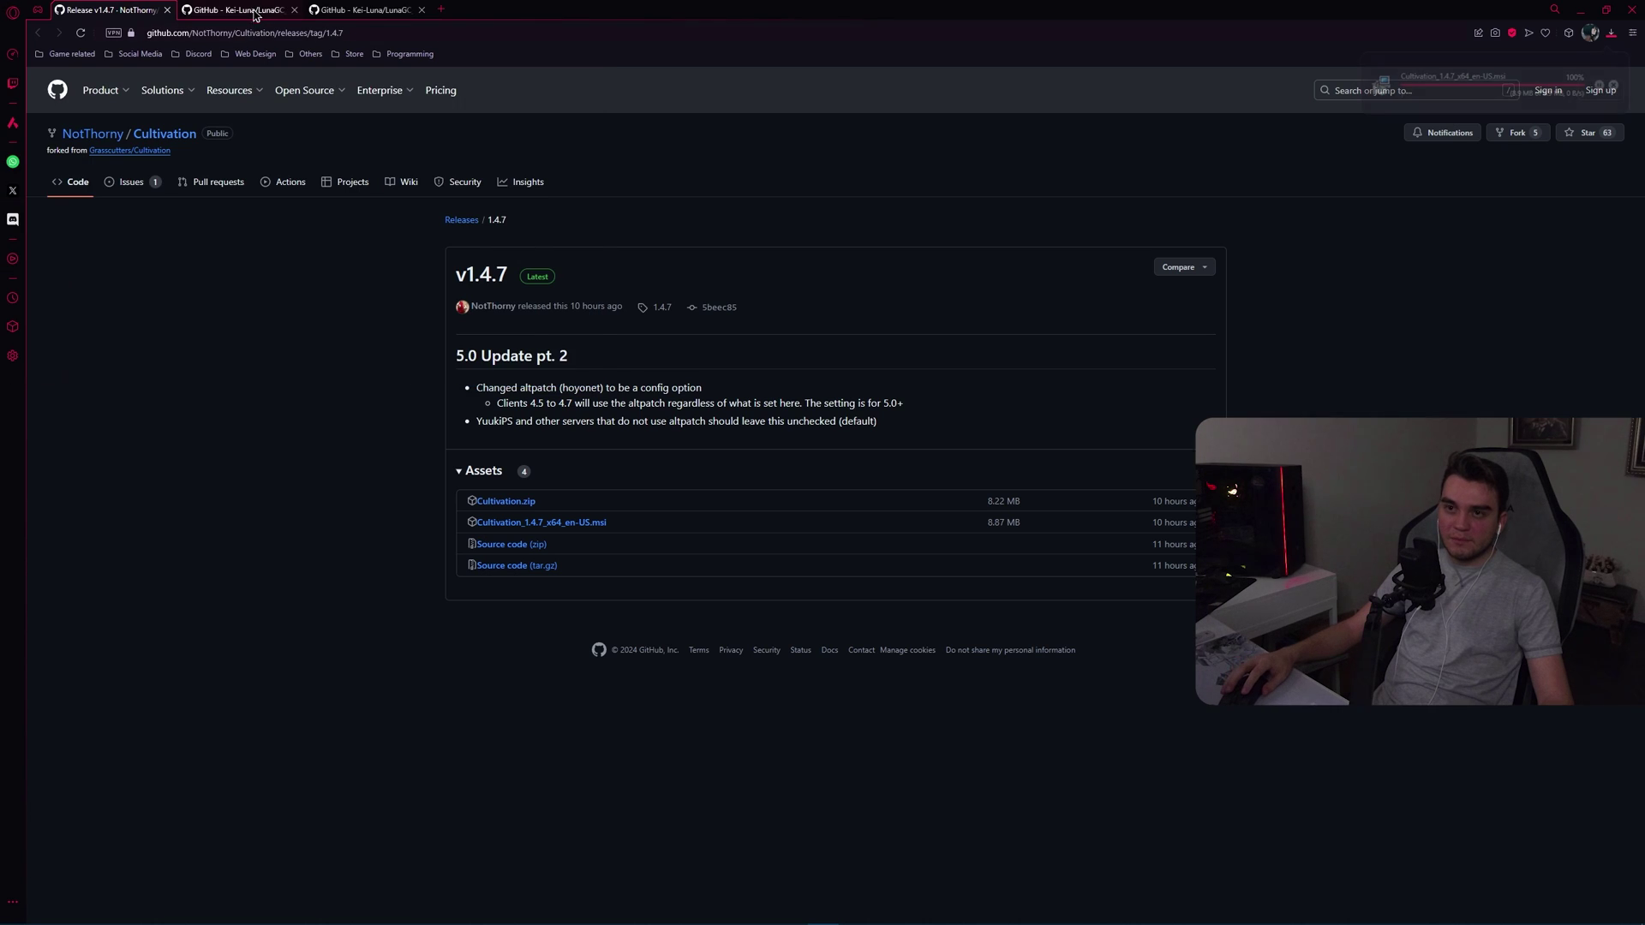
Step: Download the LunaGC_5.0.0 repository as a ZIP from its GitHub page
{"action": "left_click", "coordinate": [240, 9]}
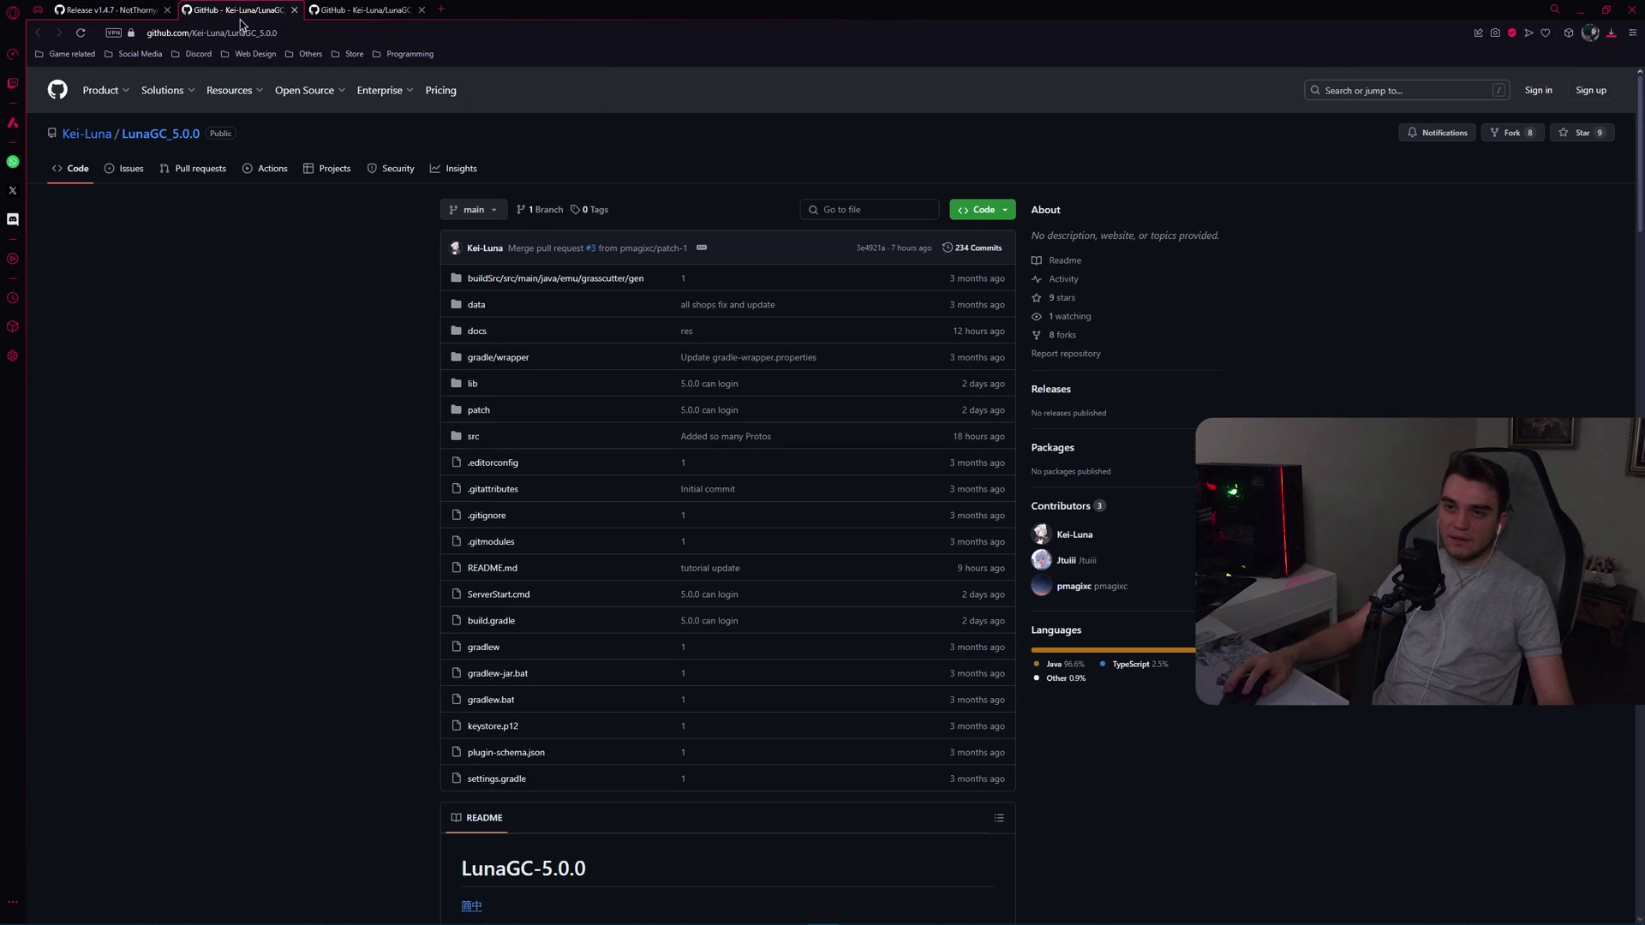
{"action": "left_click", "coordinate": [1002, 207]}
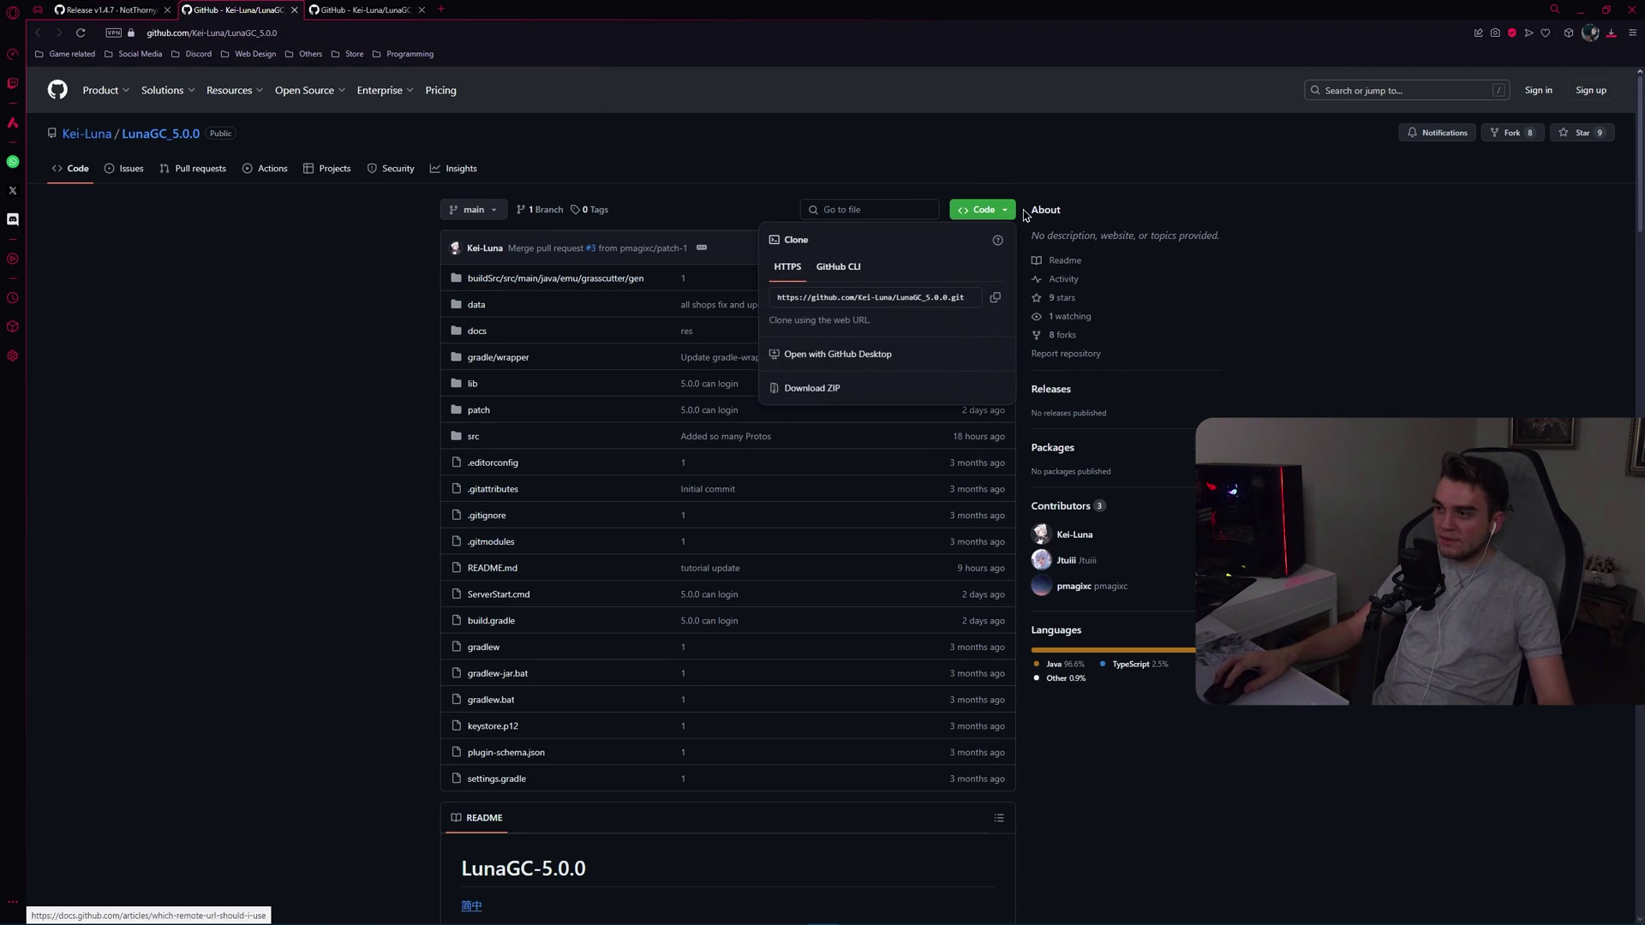
{"action": "left_click", "coordinate": [851, 390]}
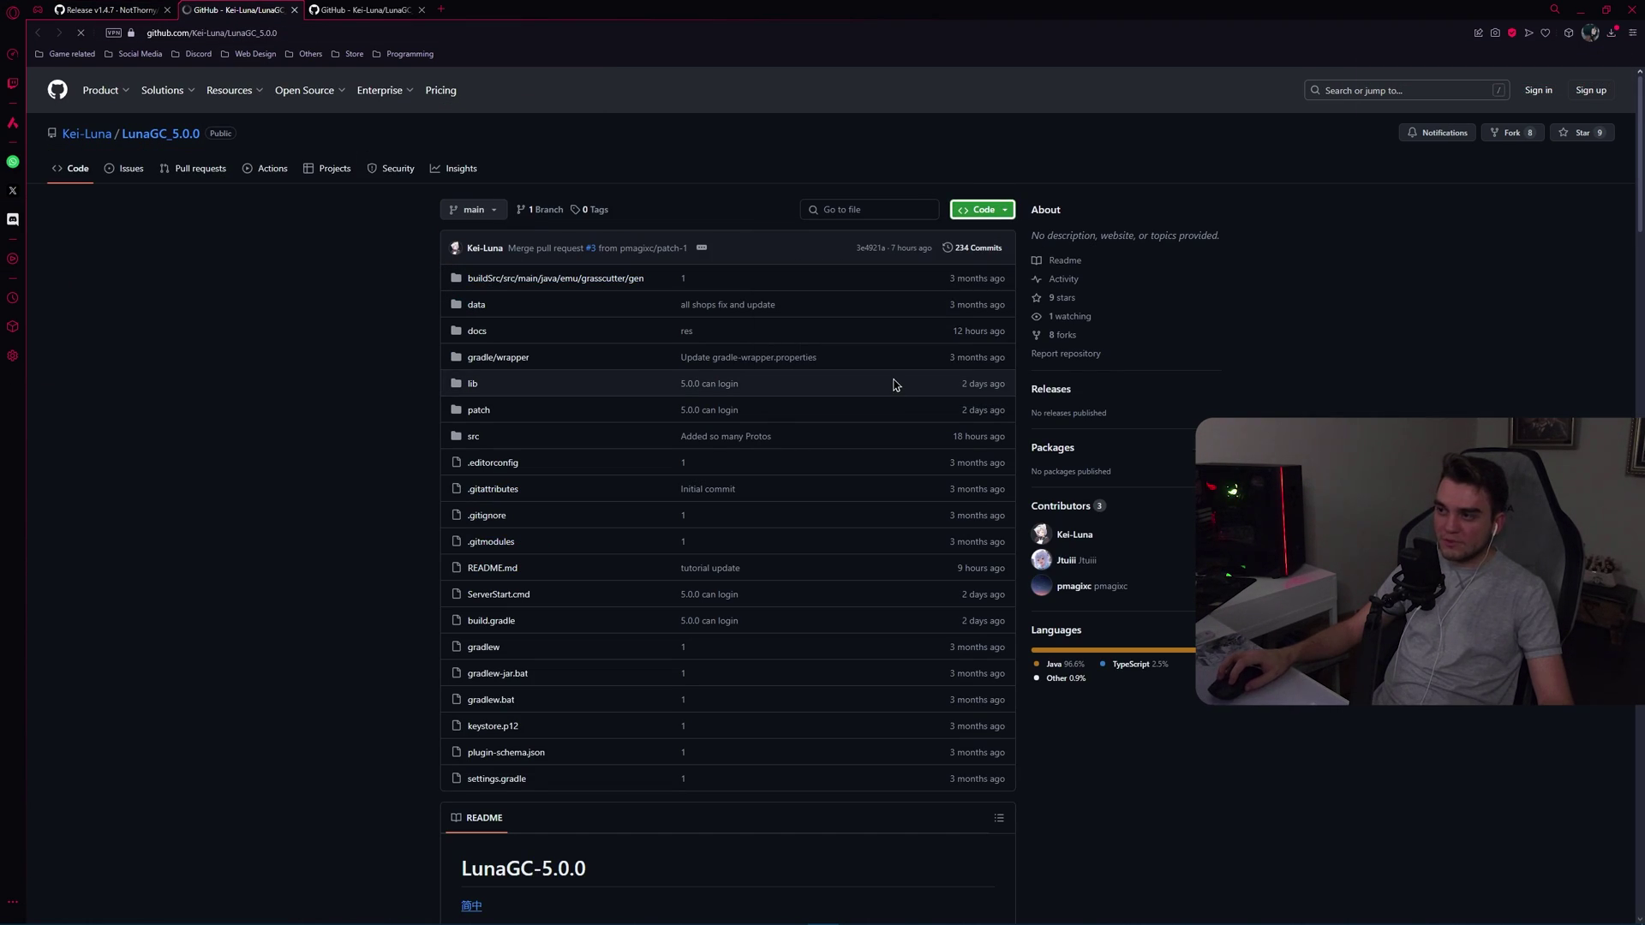
Step: Download the LunaGC_Resources_5.0.0 repository as a ZIP from its GitHub page
{"action": "left_click", "coordinate": [364, 9]}
{"action": "left_click", "coordinate": [987, 210]}
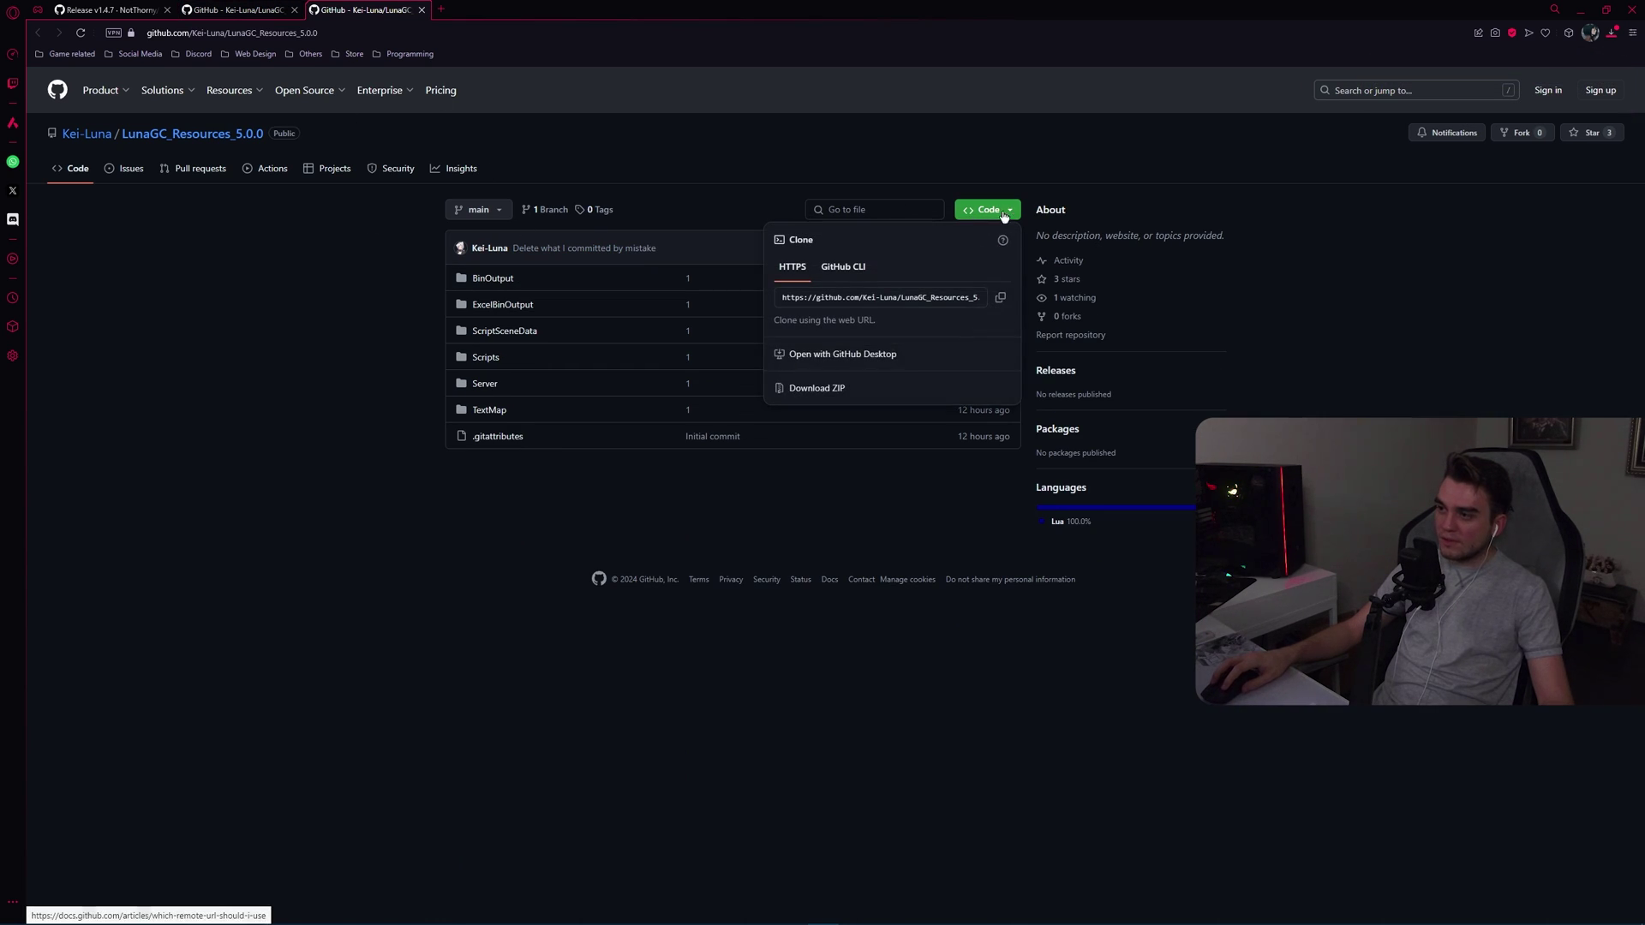
{"action": "left_click", "coordinate": [825, 387]}
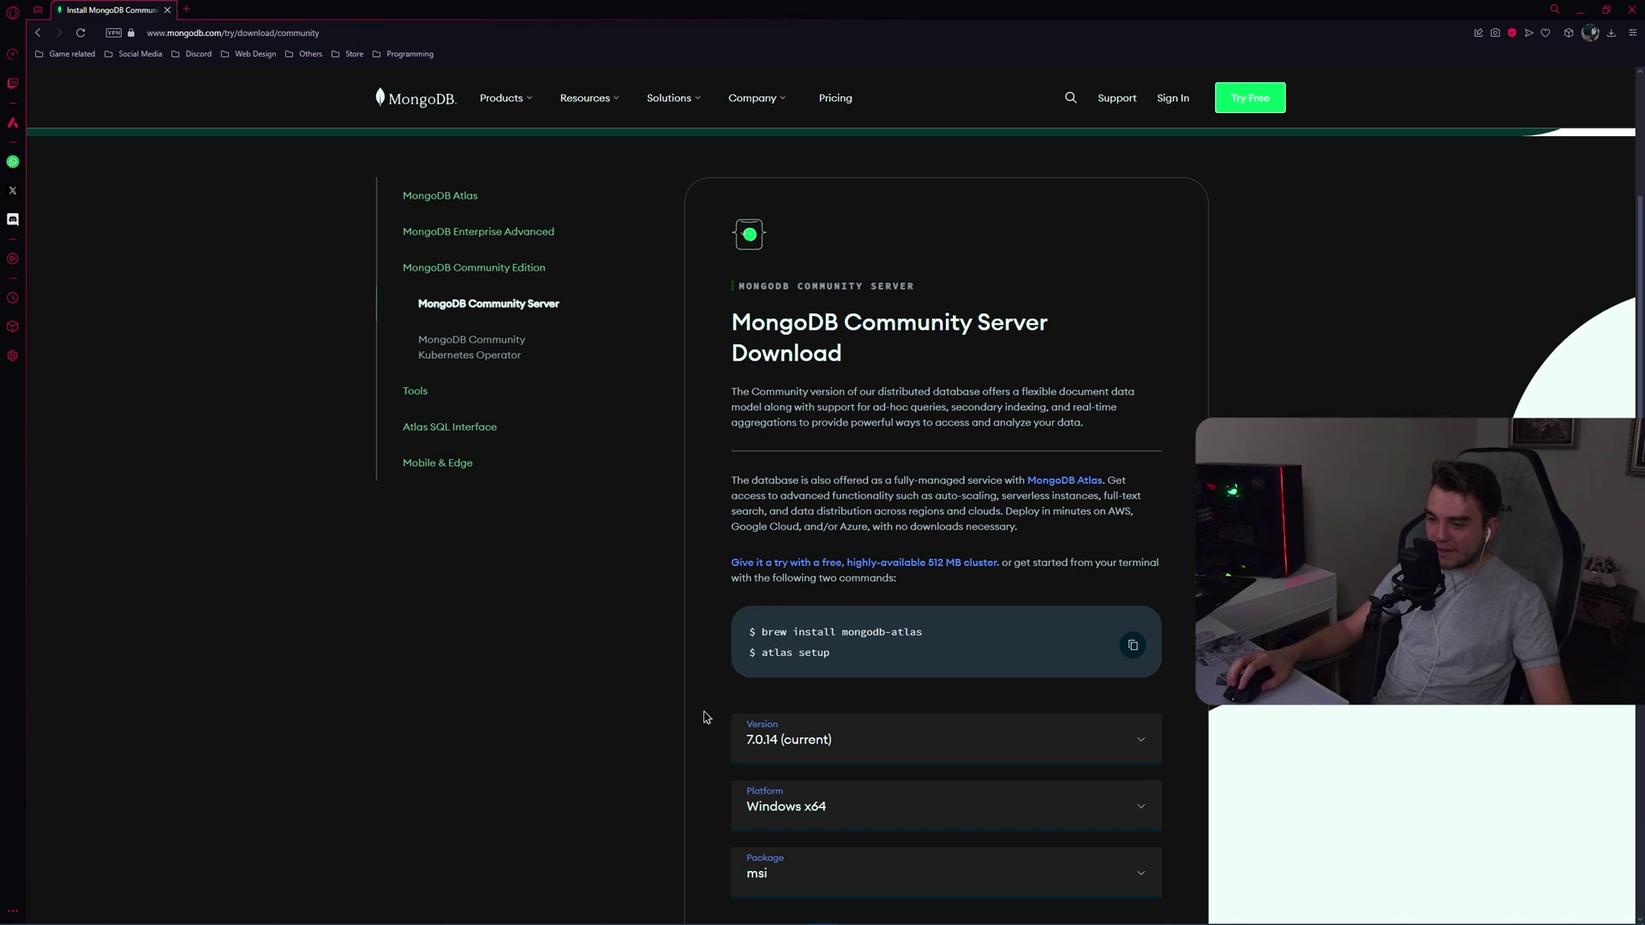
Step: Download MongoDB Community Server 7.0.14 for Windows x64 as an msi package from the MongoDB download page
{"action": "scroll", "coordinate": [699, 712], "scroll_direction": "down", "scroll_amount": 2}
{"action": "scroll", "coordinate": [708, 661], "scroll_direction": "up", "scroll_amount": 3}
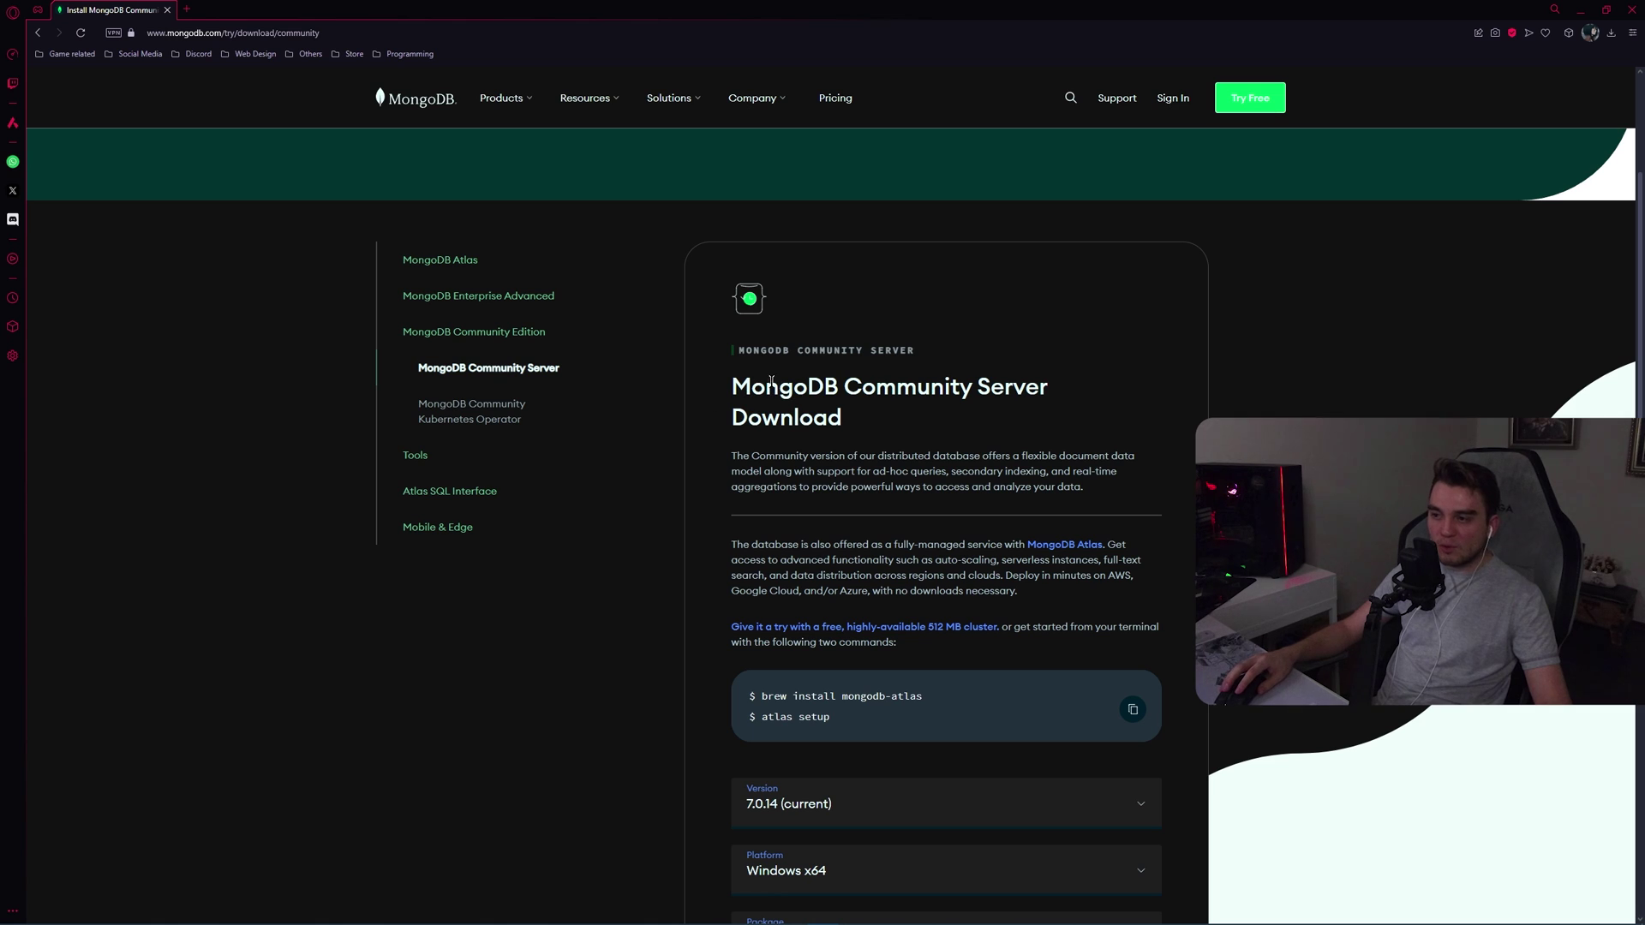
{"action": "left_click_drag", "start_coordinate": [732, 387], "coordinate": [1046, 390]}
{"action": "left_click", "coordinate": [787, 432]}
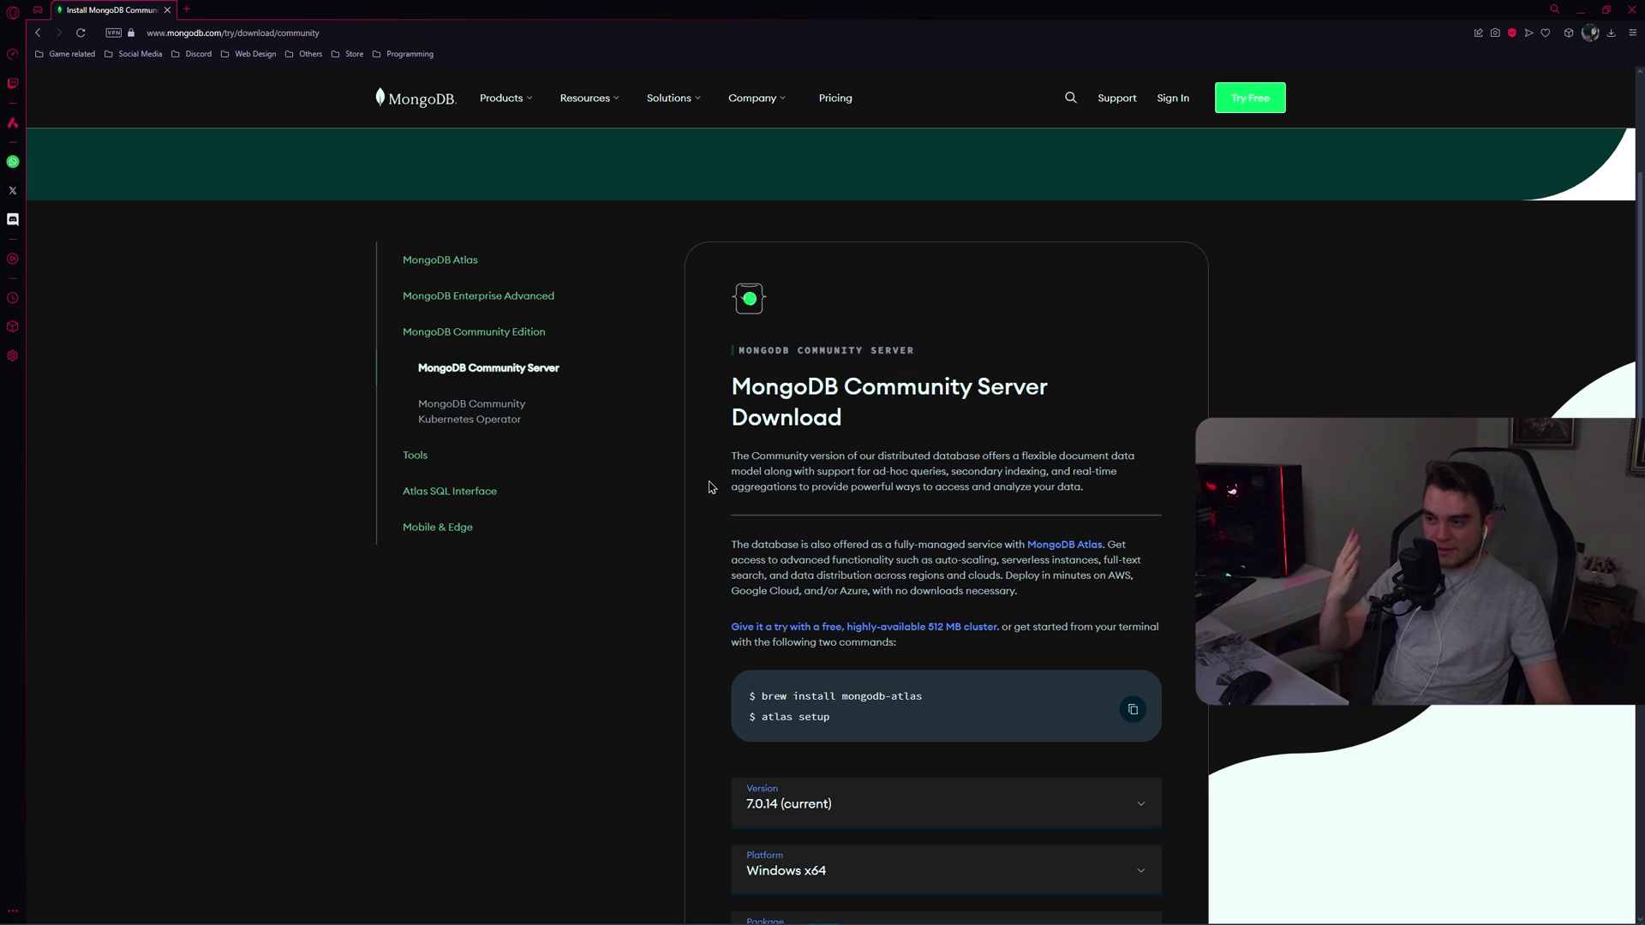
{"action": "scroll", "coordinate": [613, 470], "scroll_direction": "down", "scroll_amount": 1}
{"action": "scroll", "coordinate": [621, 496], "scroll_direction": "up", "scroll_amount": 2}
{"action": "scroll", "coordinate": [704, 478], "scroll_direction": "down", "scroll_amount": 4}
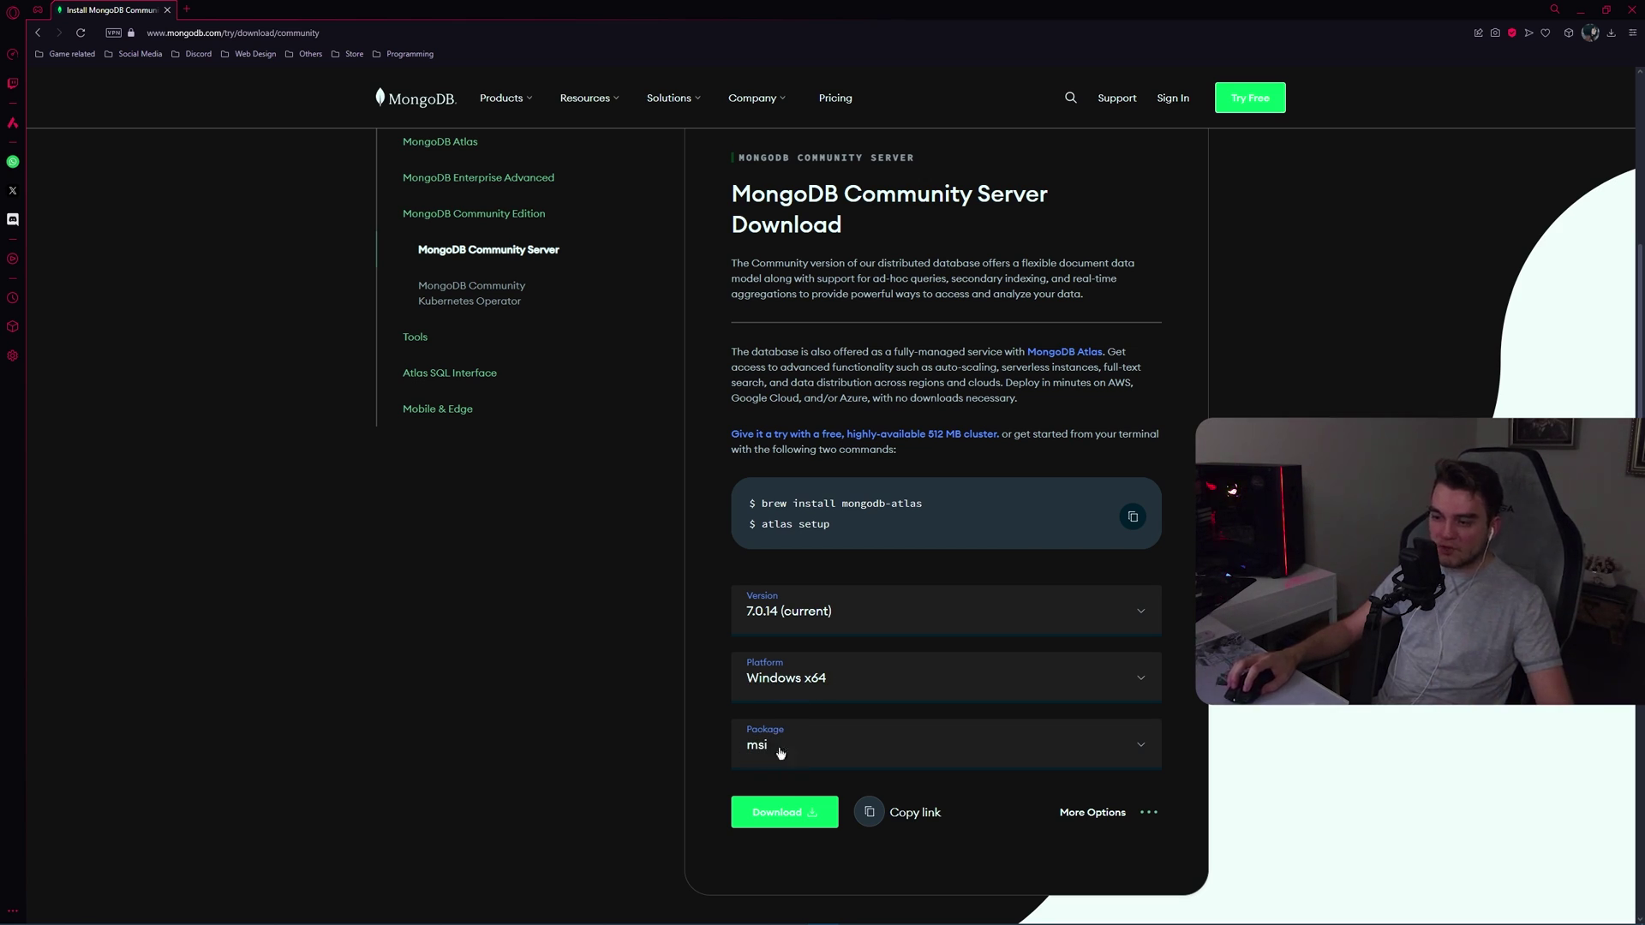
{"action": "left_click", "coordinate": [781, 813]}
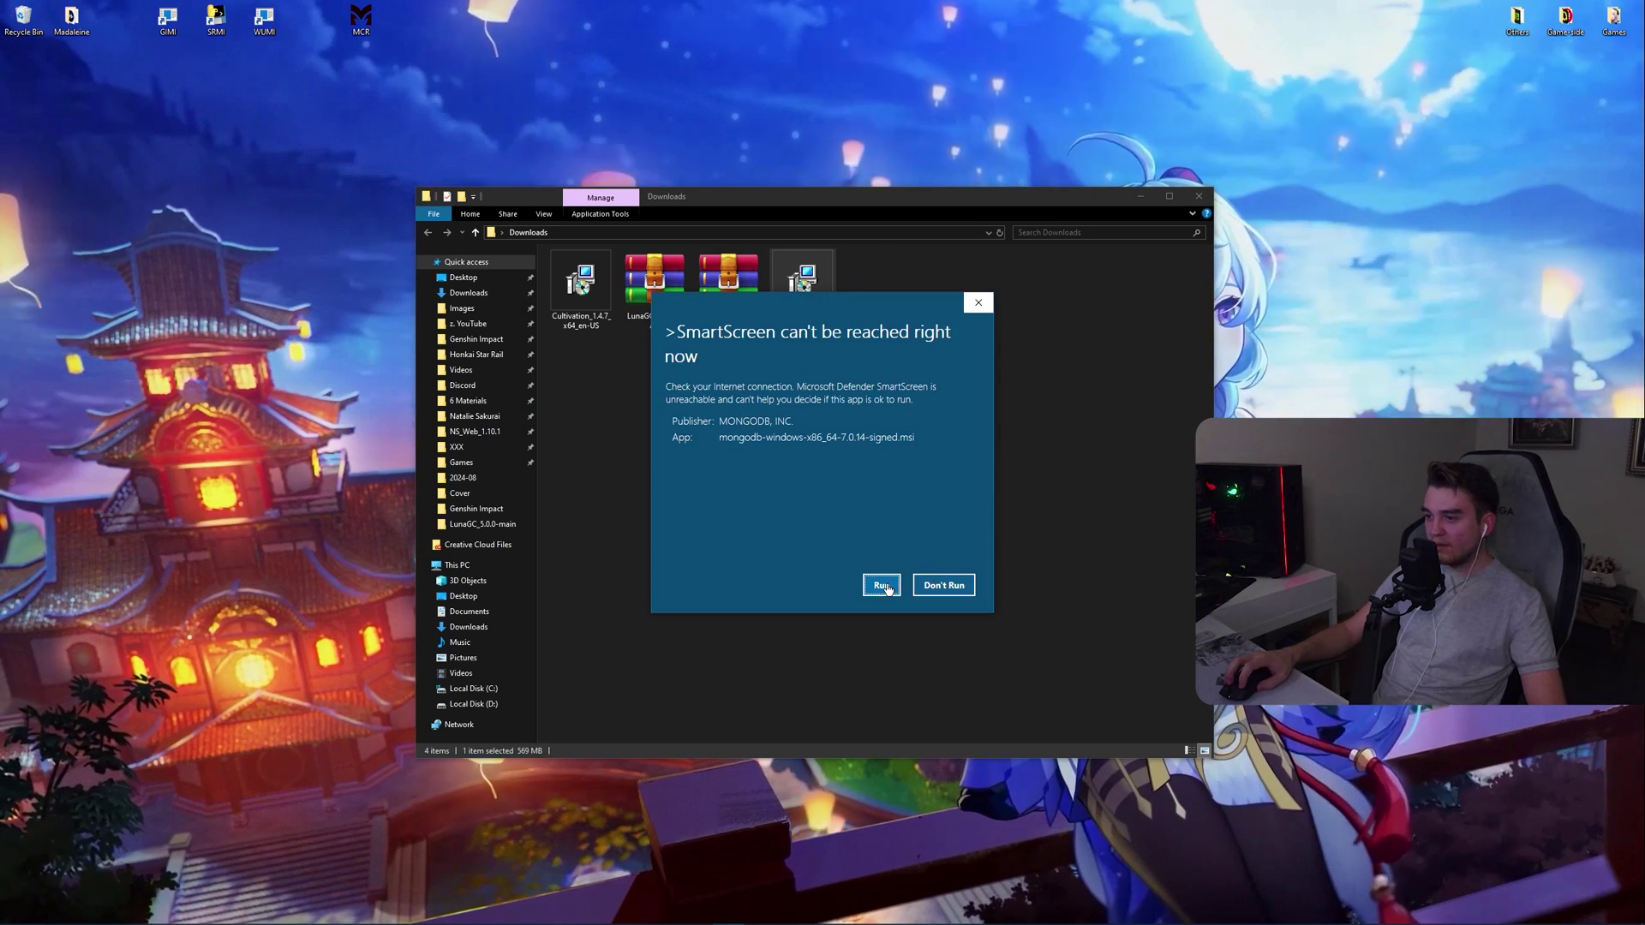
Step: Run the downloaded MongoDB 7.0.14 installer, accept the license agreement and choose the Complete setup type
{"action": "left_click", "coordinate": [884, 586]}
{"action": "left_click", "coordinate": [888, 569]}
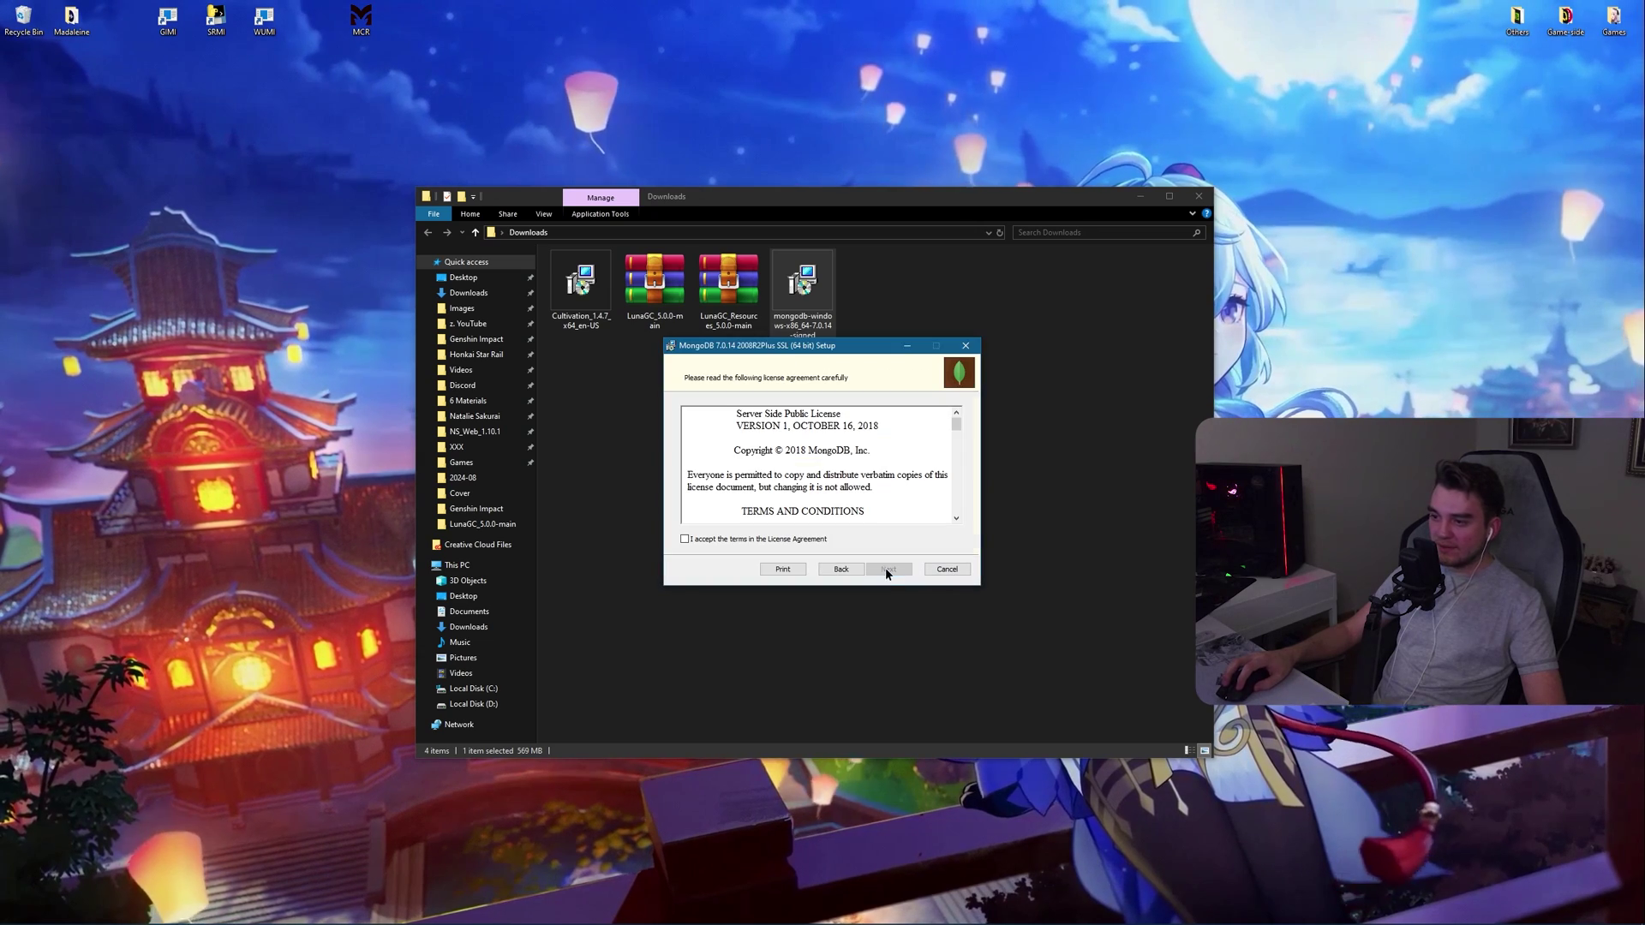
{"action": "left_click", "coordinate": [684, 539]}
{"action": "left_click", "coordinate": [886, 571]}
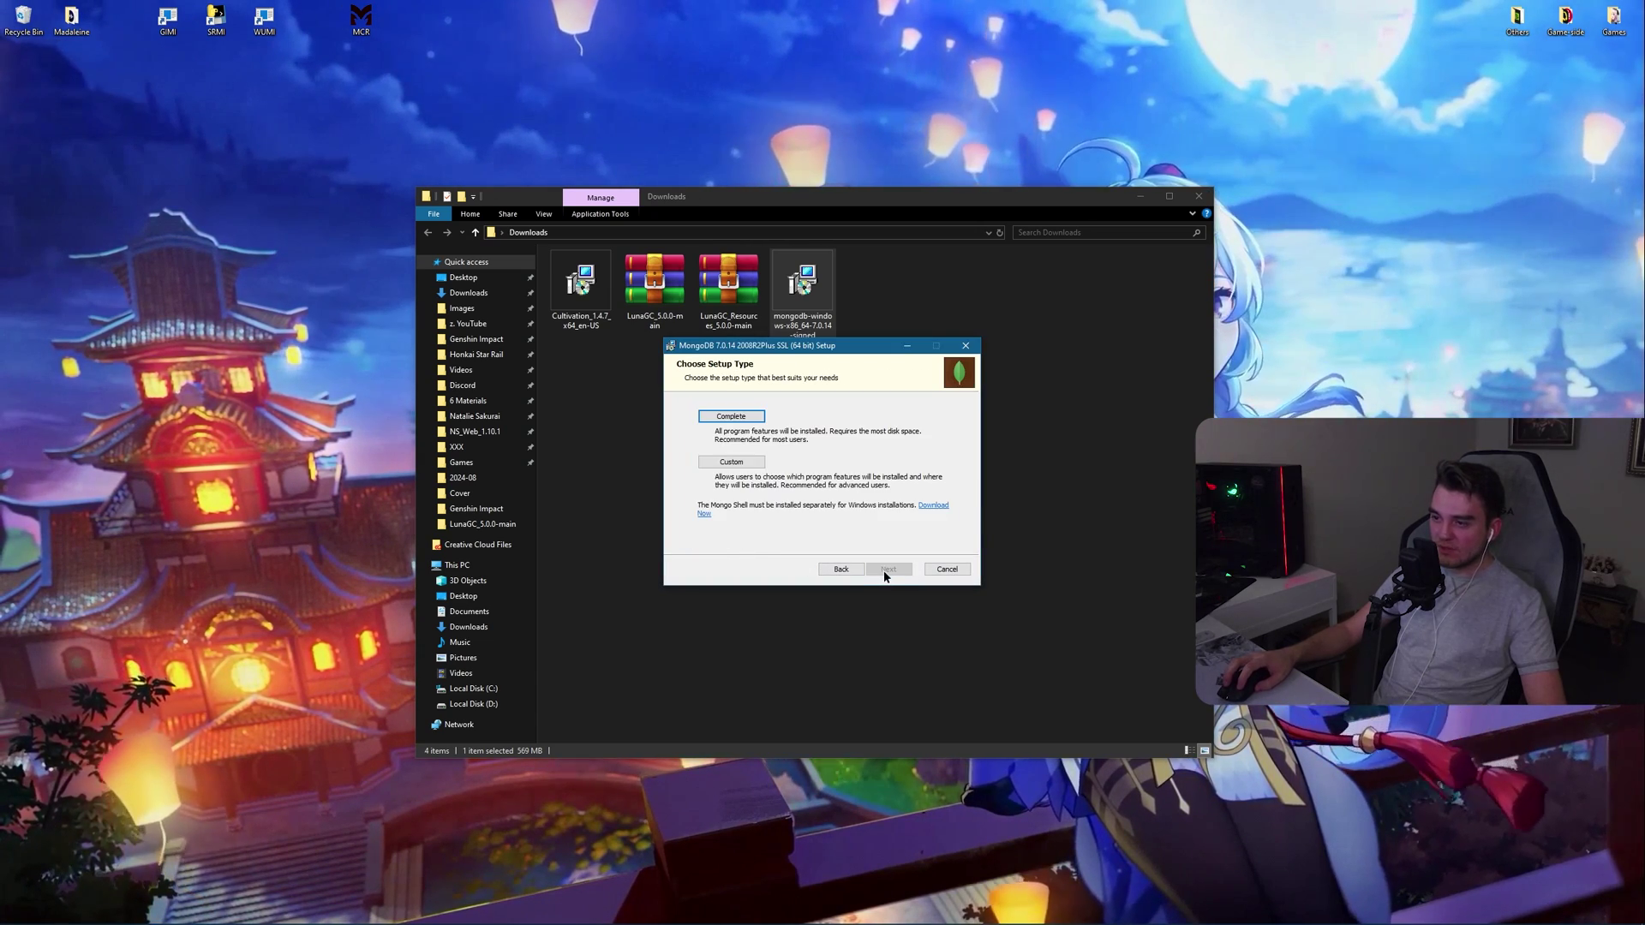
{"action": "left_click", "coordinate": [736, 416]}
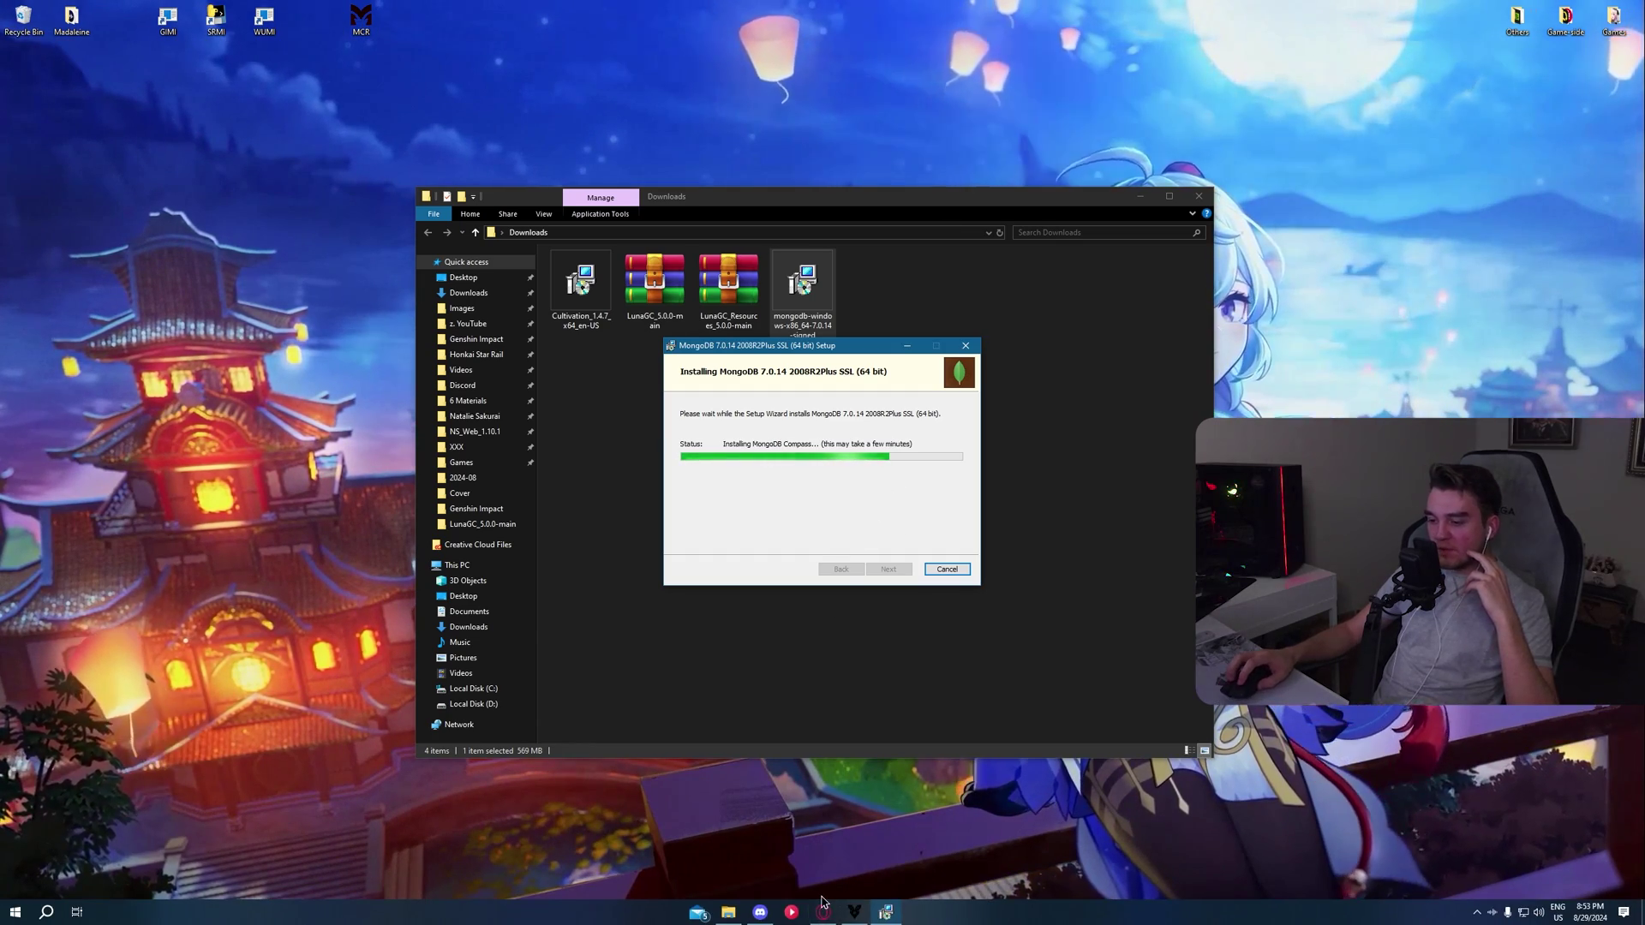
Step: Switch to Discord and open the server's commands channel
{"action": "left_click", "coordinate": [761, 913]}
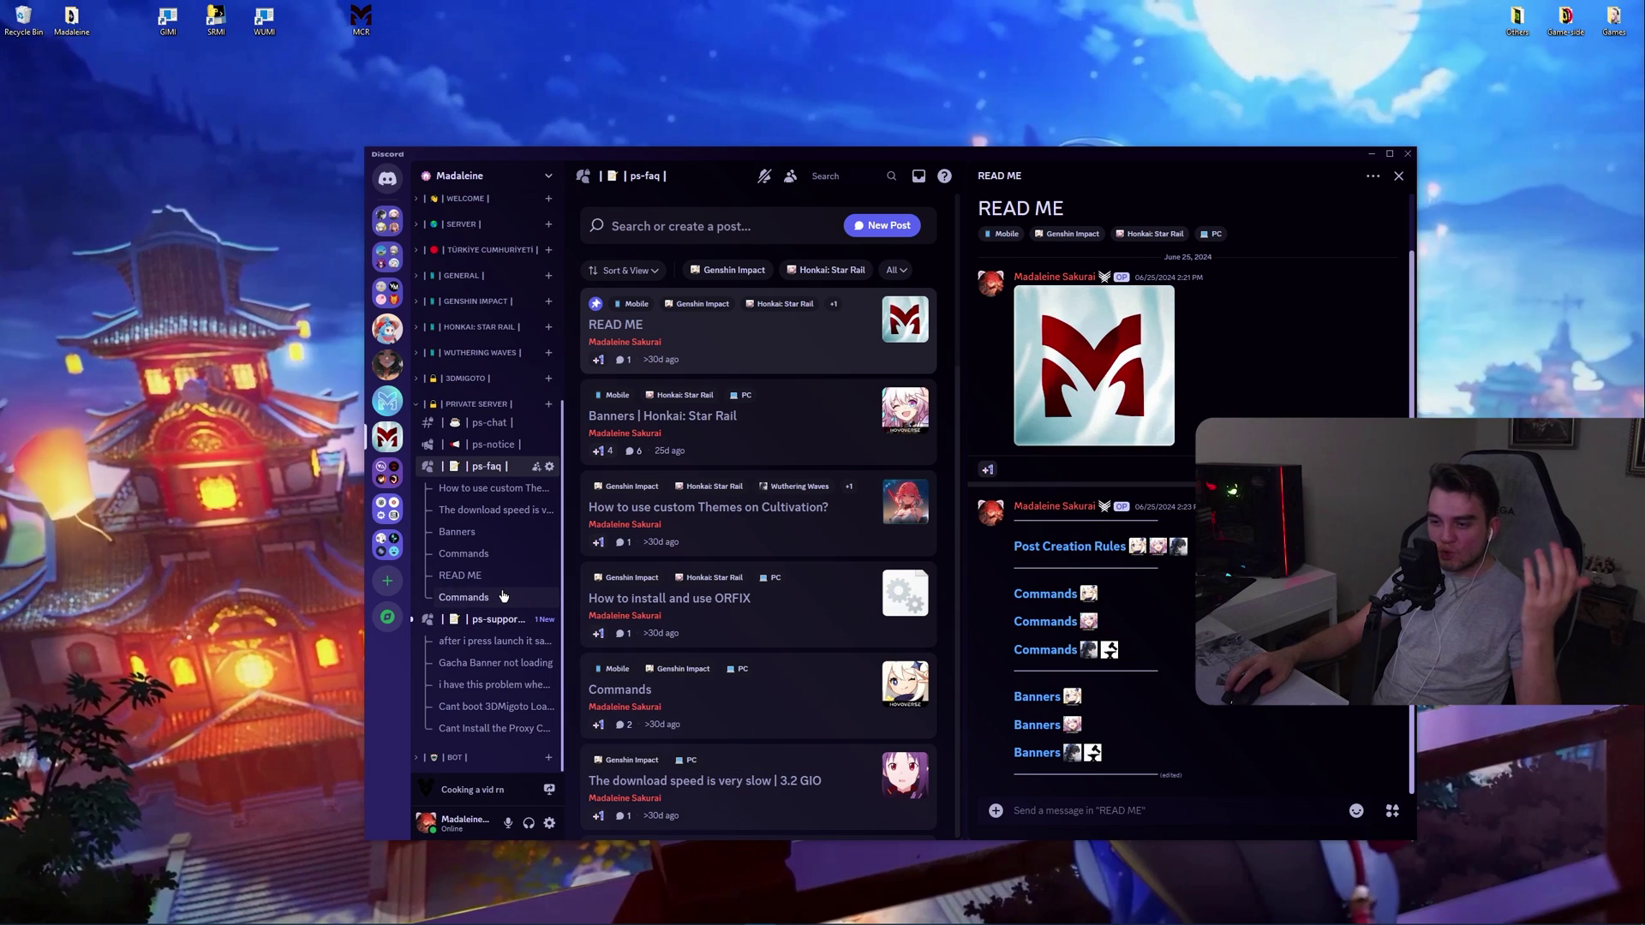
{"action": "scroll", "coordinate": [486, 639], "scroll_direction": "down", "scroll_amount": 2}
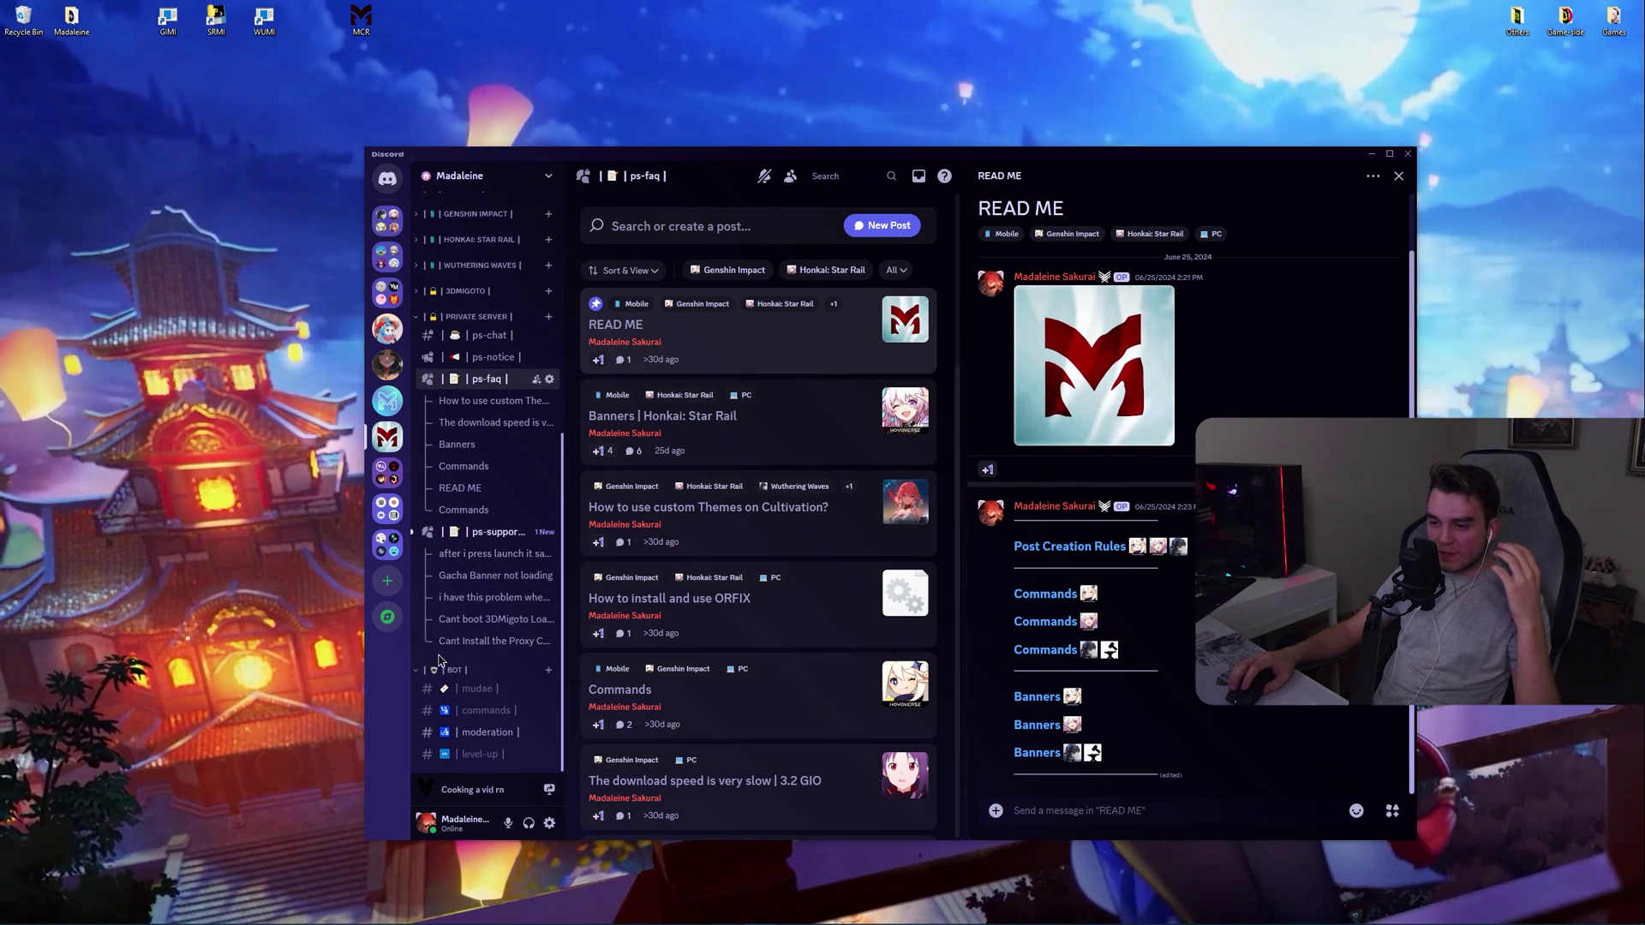
{"action": "left_click", "coordinate": [472, 714]}
Step: Run the /guide command with the query "The term 'java' is not recognized... (PS)" and follow its Download Java SE 17 link
{"action": "type", "text": "/guide"}
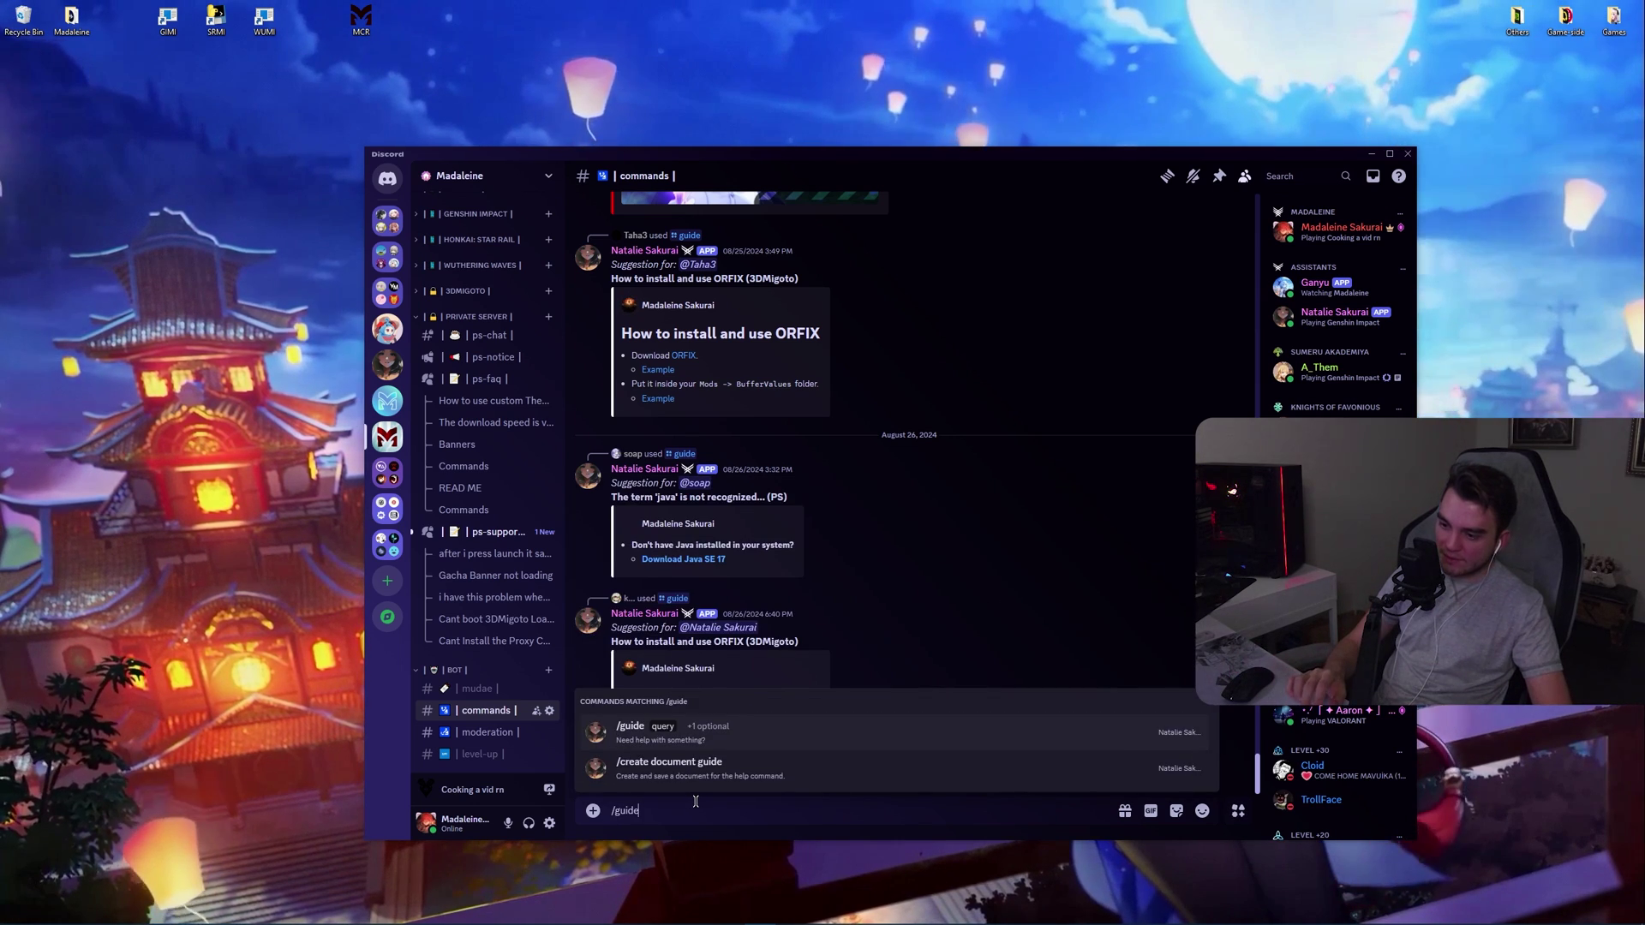
{"action": "key", "text": "Return"}
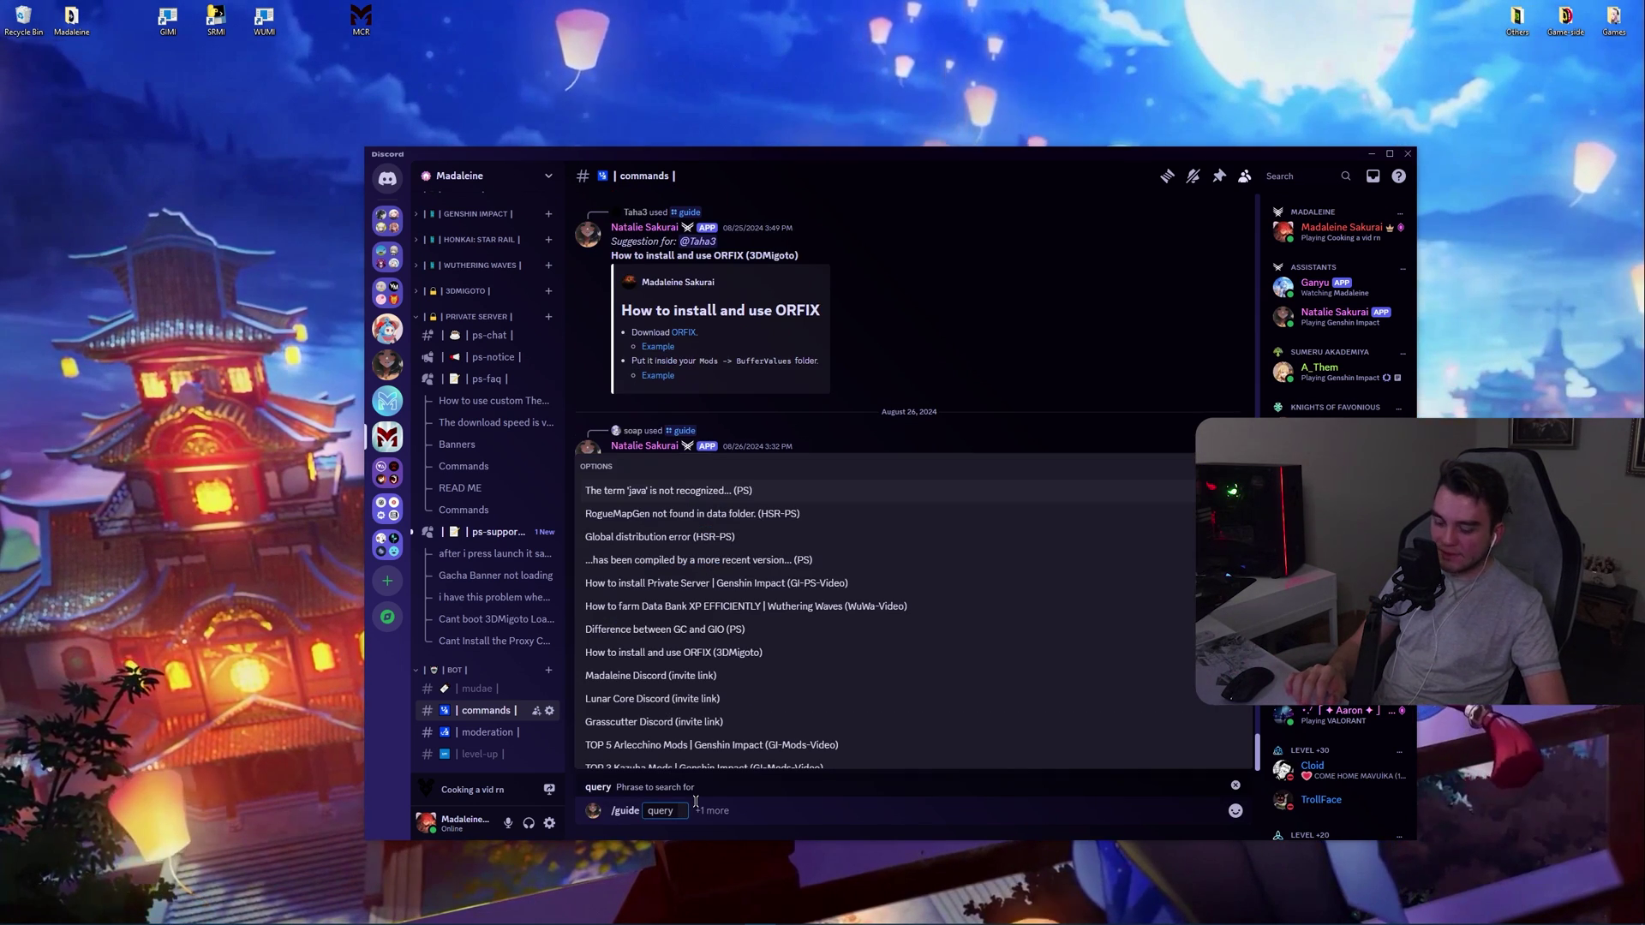
{"action": "type", "text": "java"}
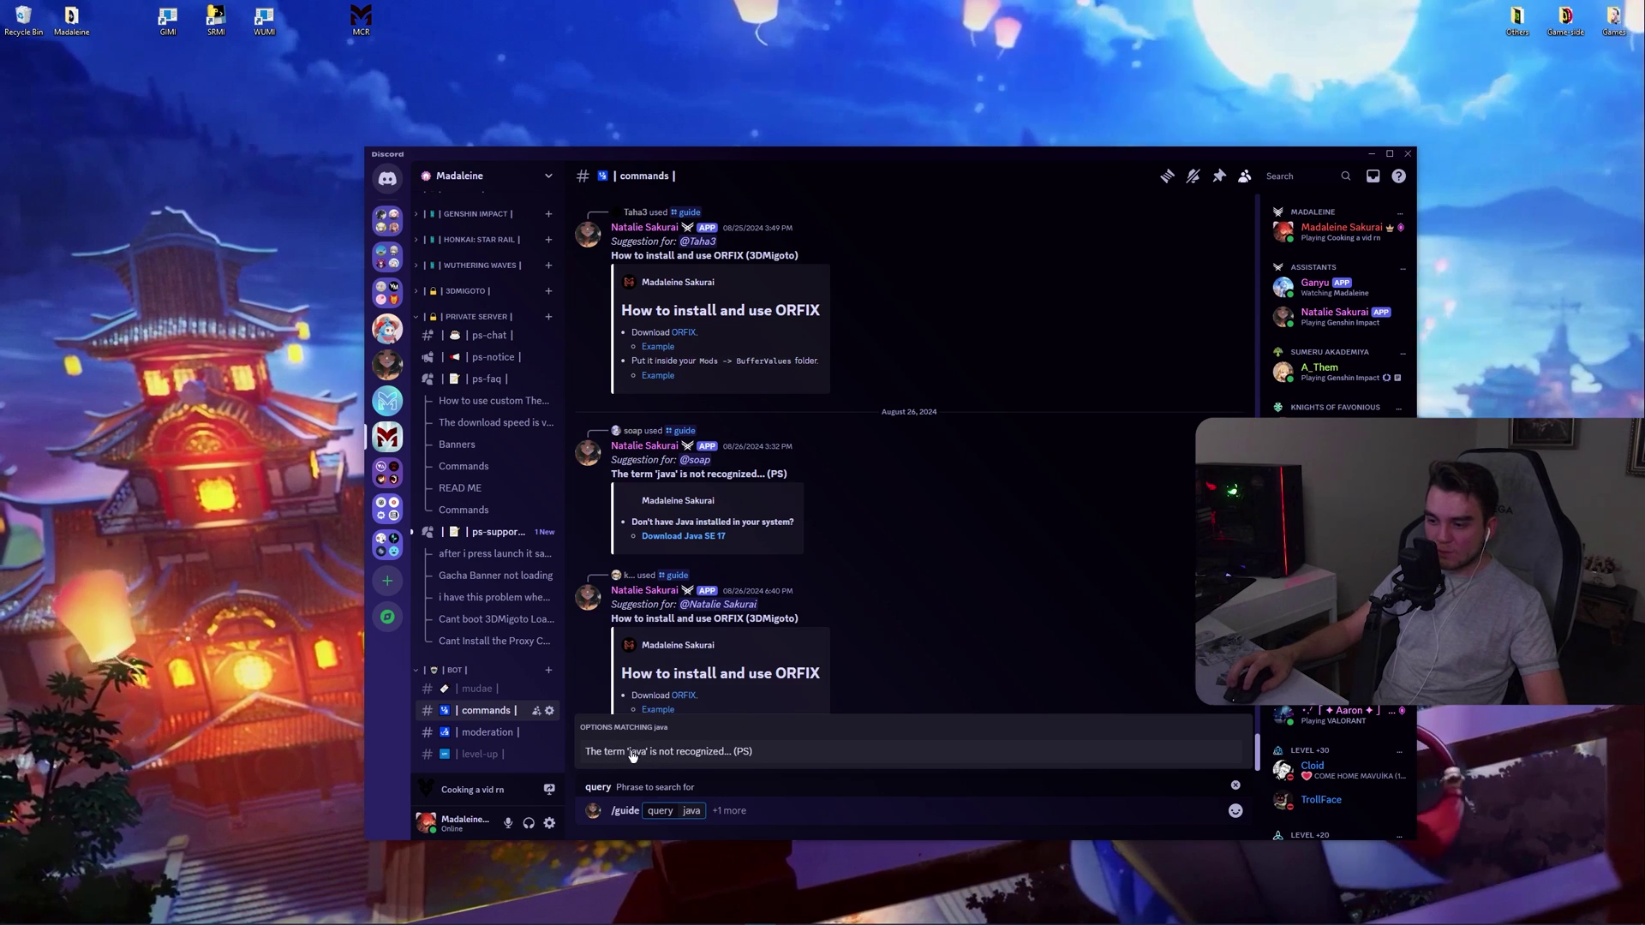
{"action": "left_click", "coordinate": [681, 754]}
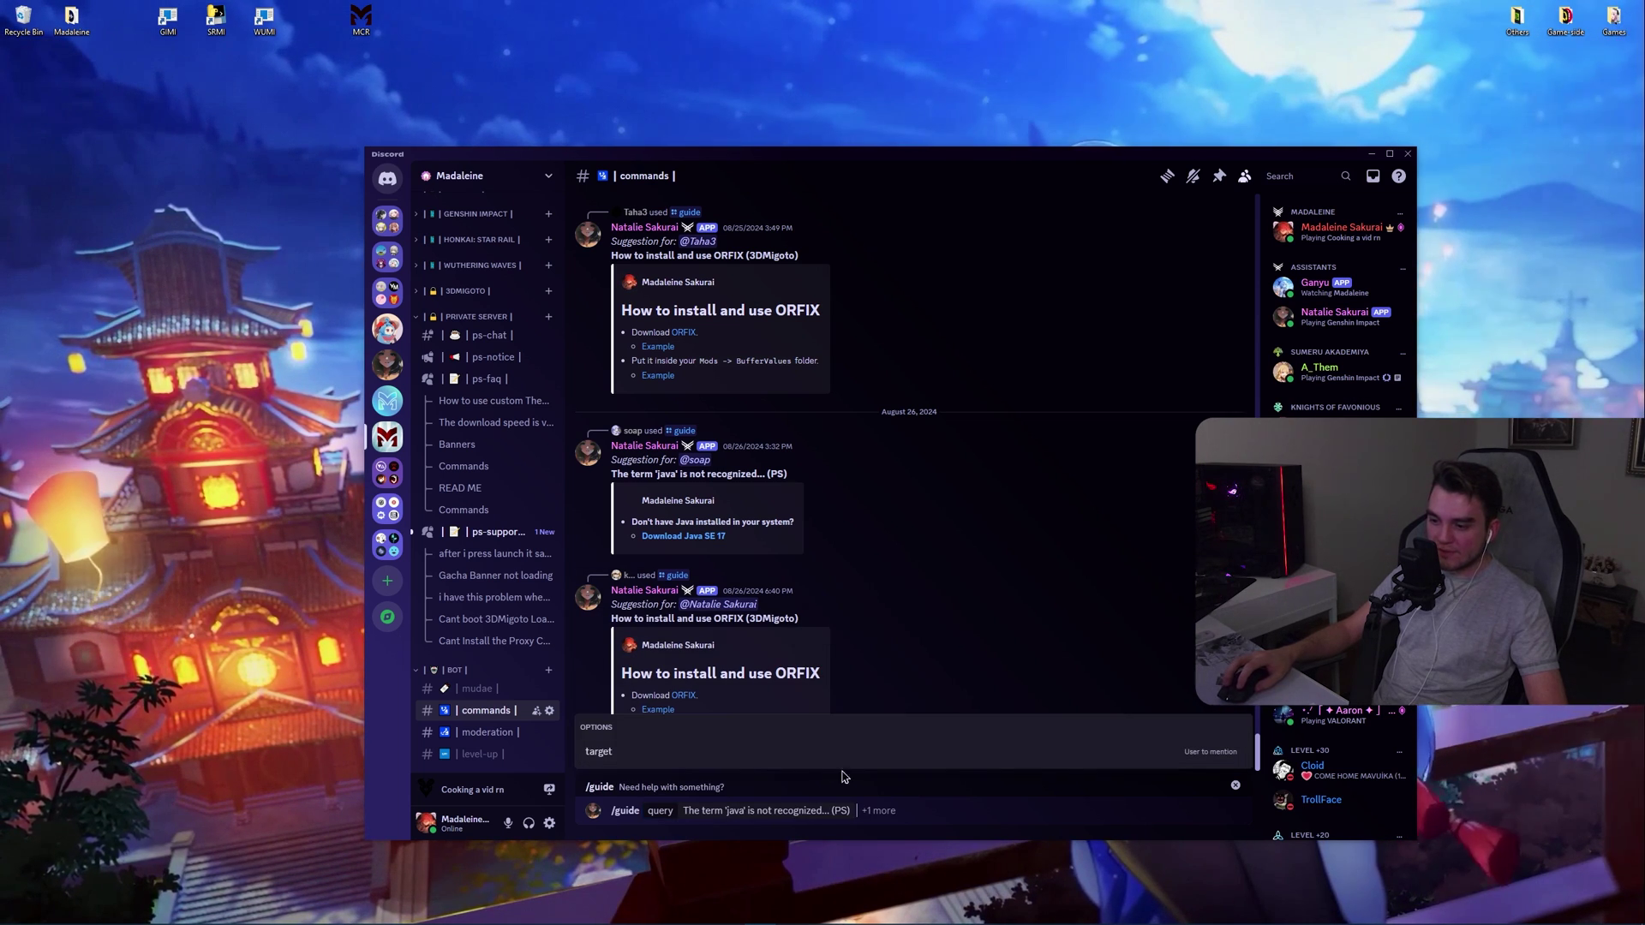
{"action": "key", "text": "Return"}
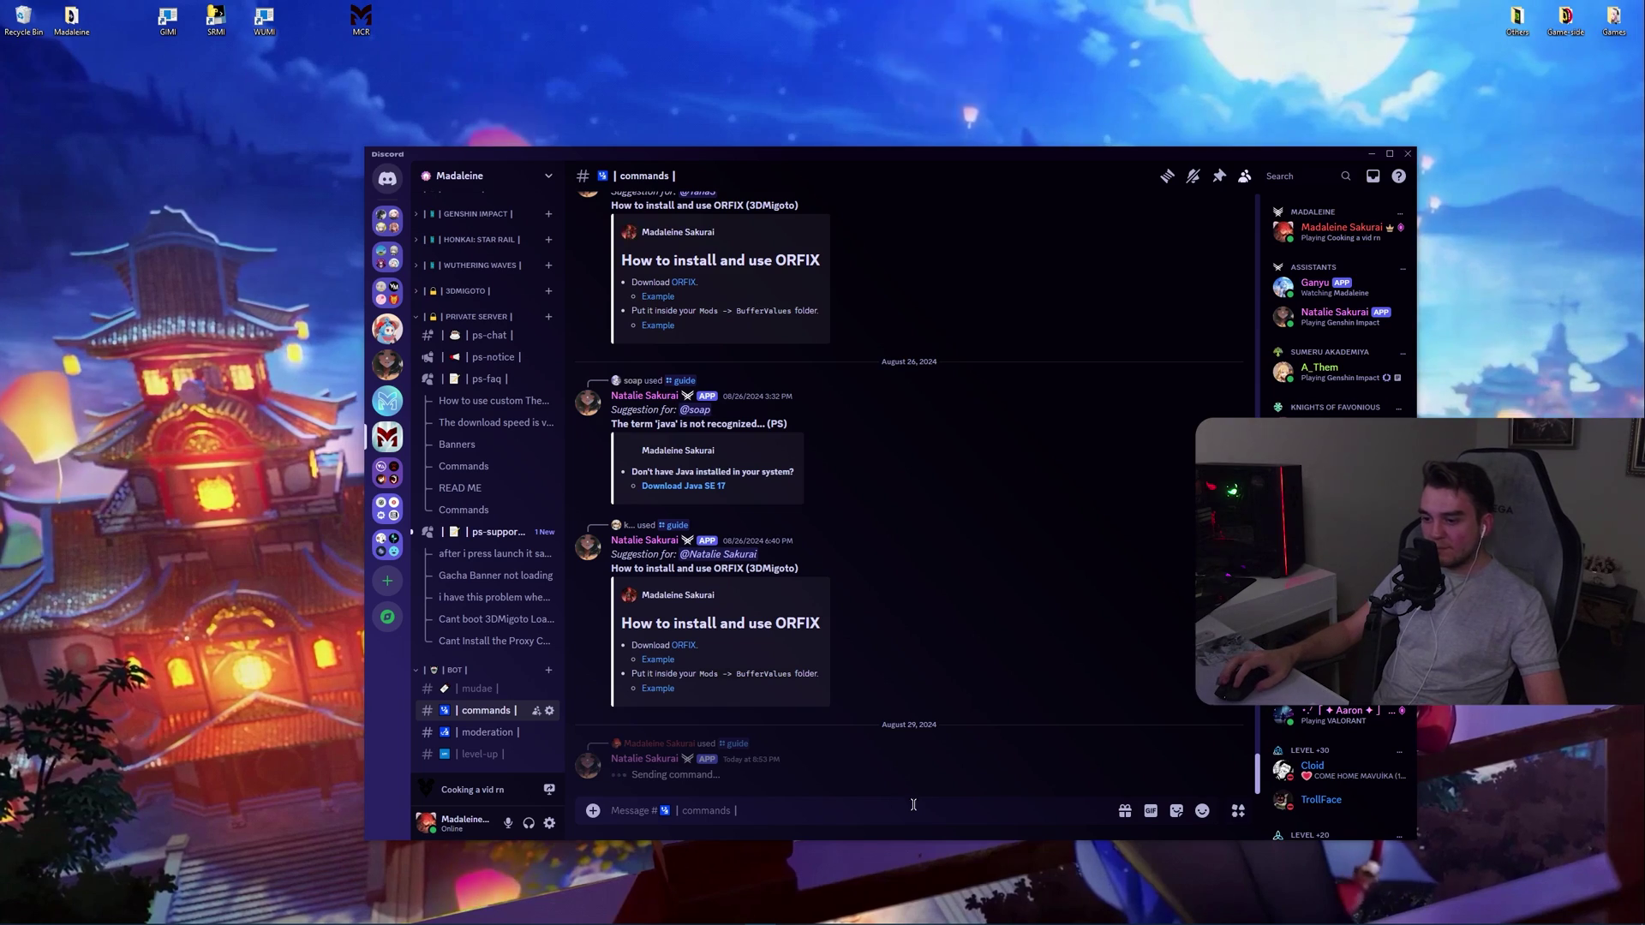
{"action": "left_click", "coordinate": [707, 747]}
{"action": "left_click", "coordinate": [903, 547]}
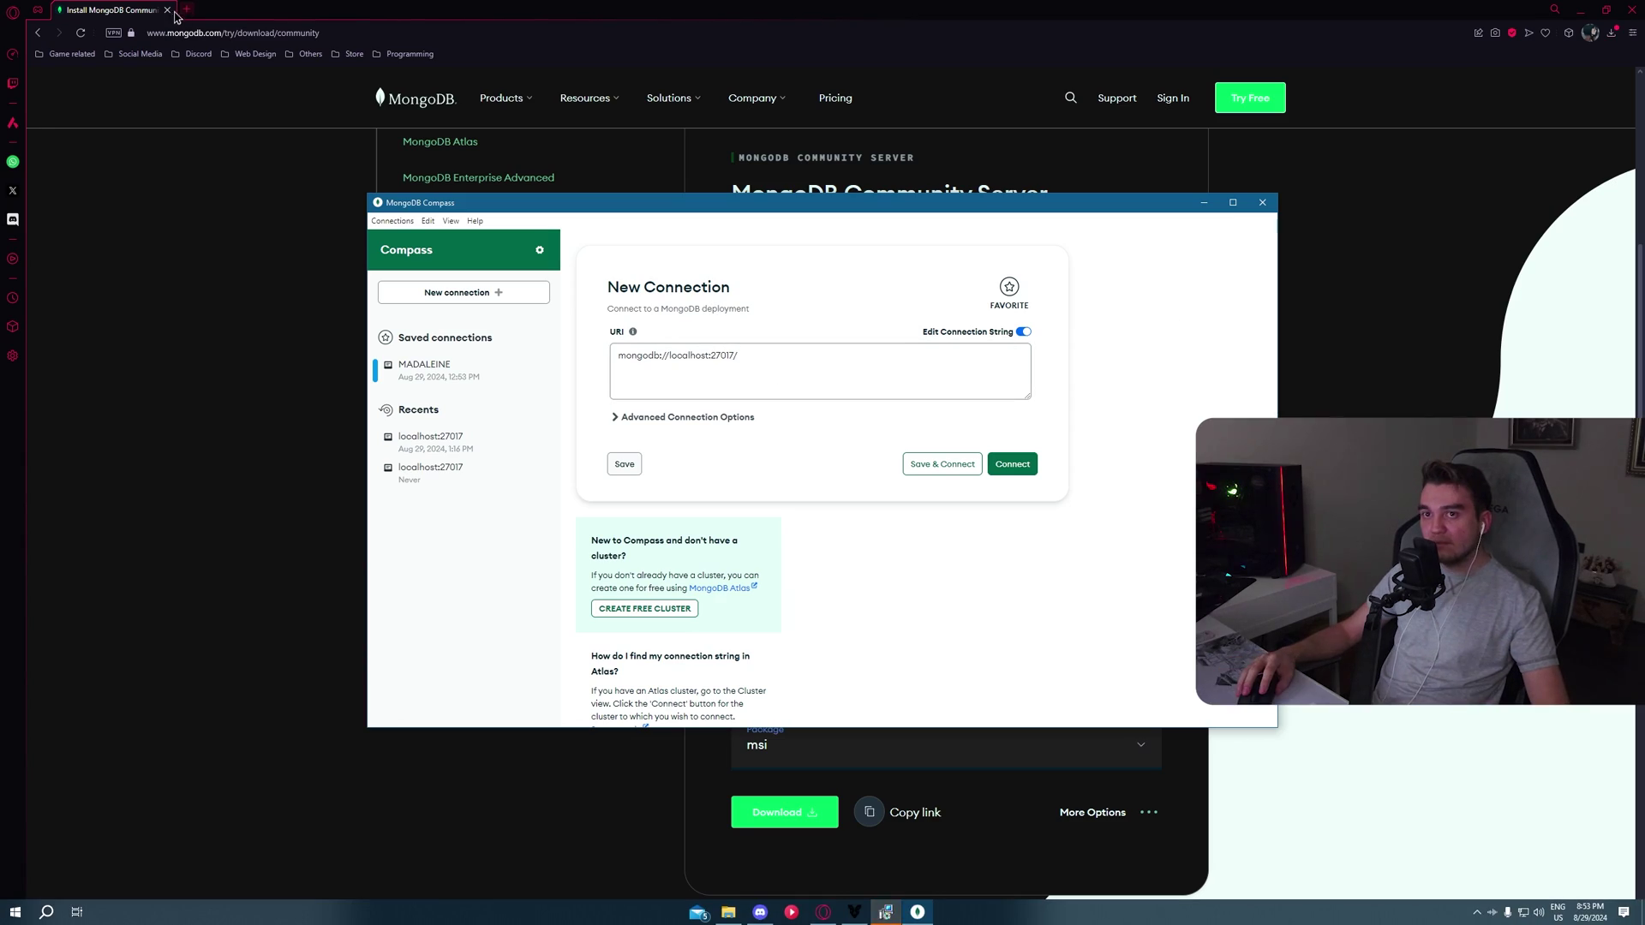
Step: Close the MongoDB download page and MongoDB Compass, and finish the MongoDB setup wizard
{"action": "left_click", "coordinate": [1262, 202]}
{"action": "key", "text": "ctrl+w"}
{"action": "left_click", "coordinate": [1635, 7]}
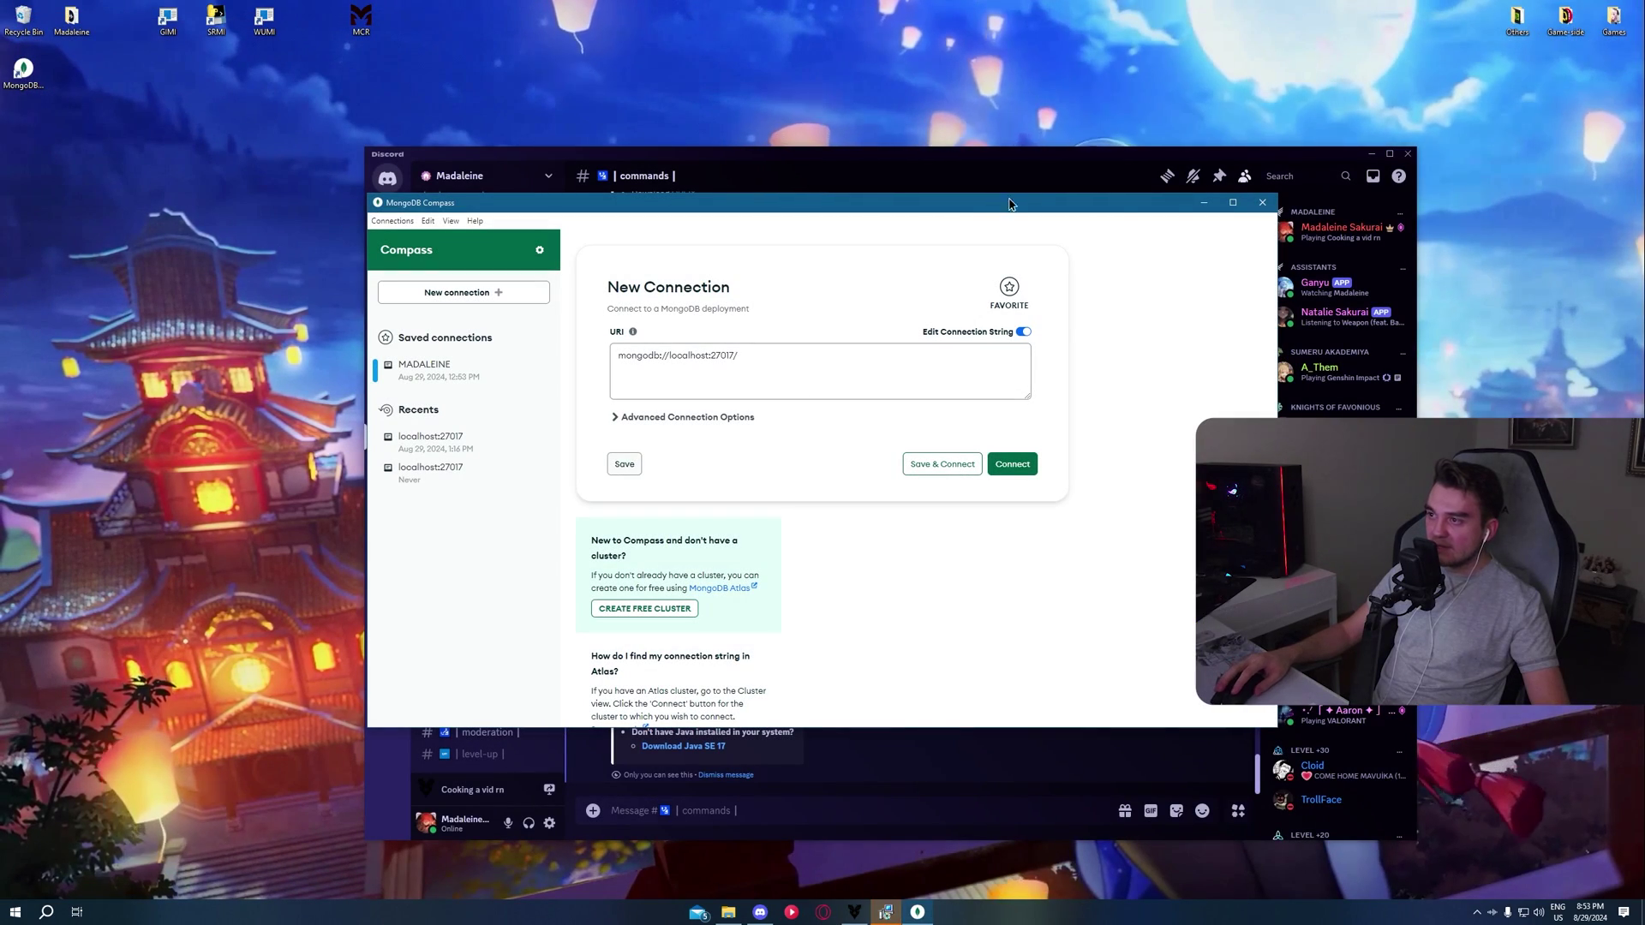
{"action": "left_click", "coordinate": [1262, 202]}
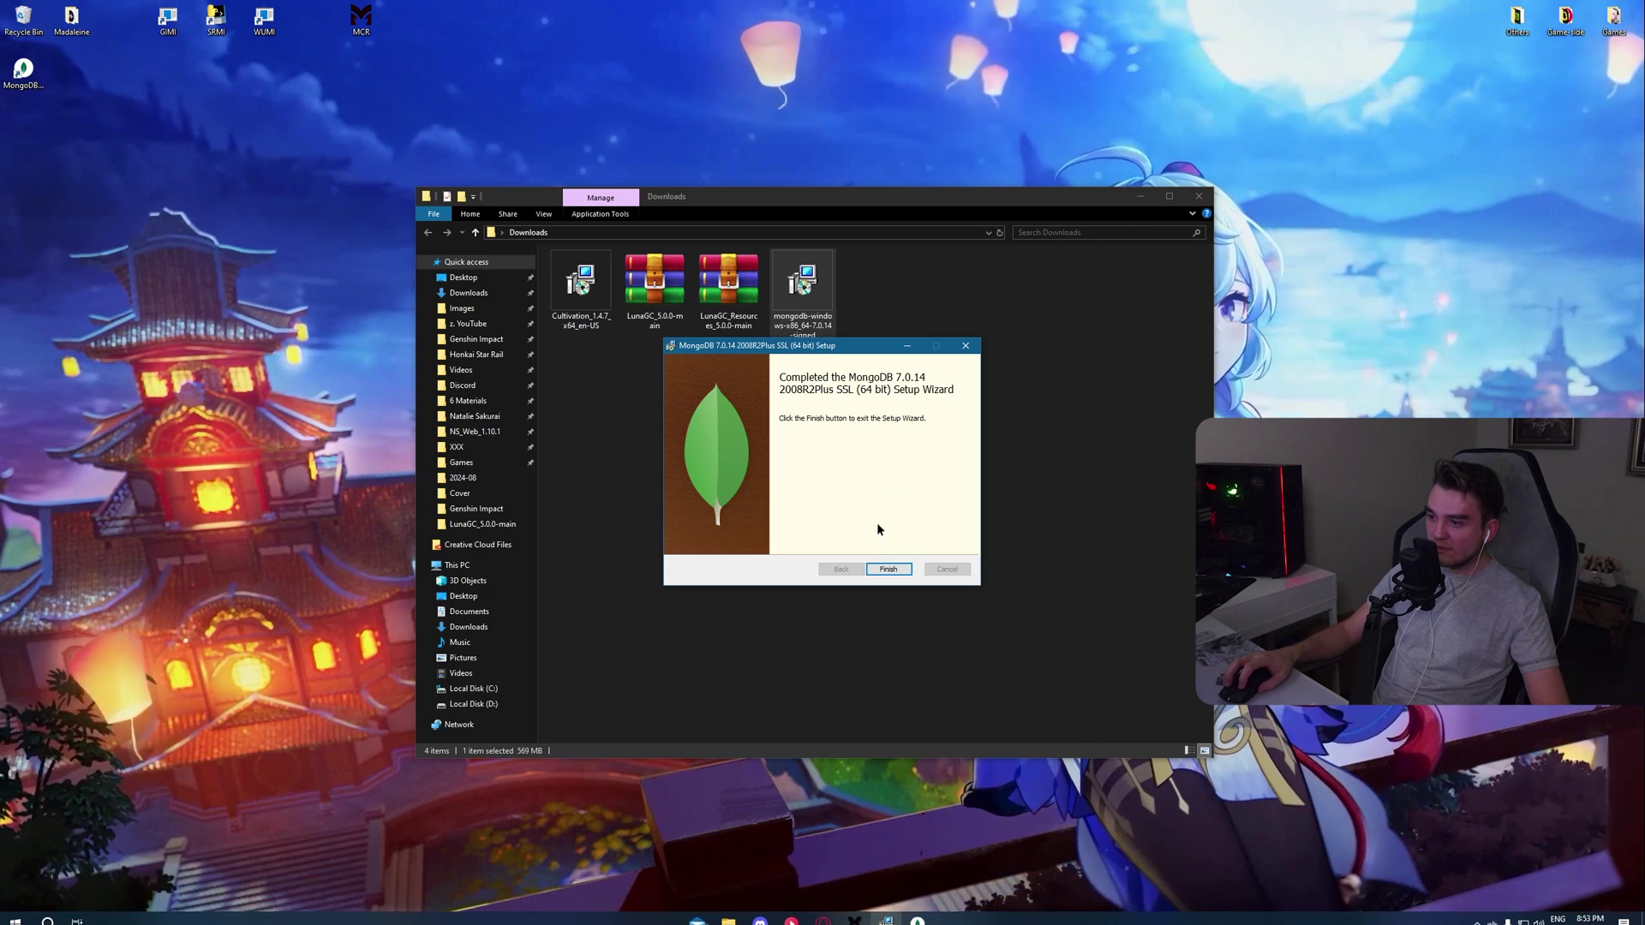
{"action": "left_click", "coordinate": [881, 569]}
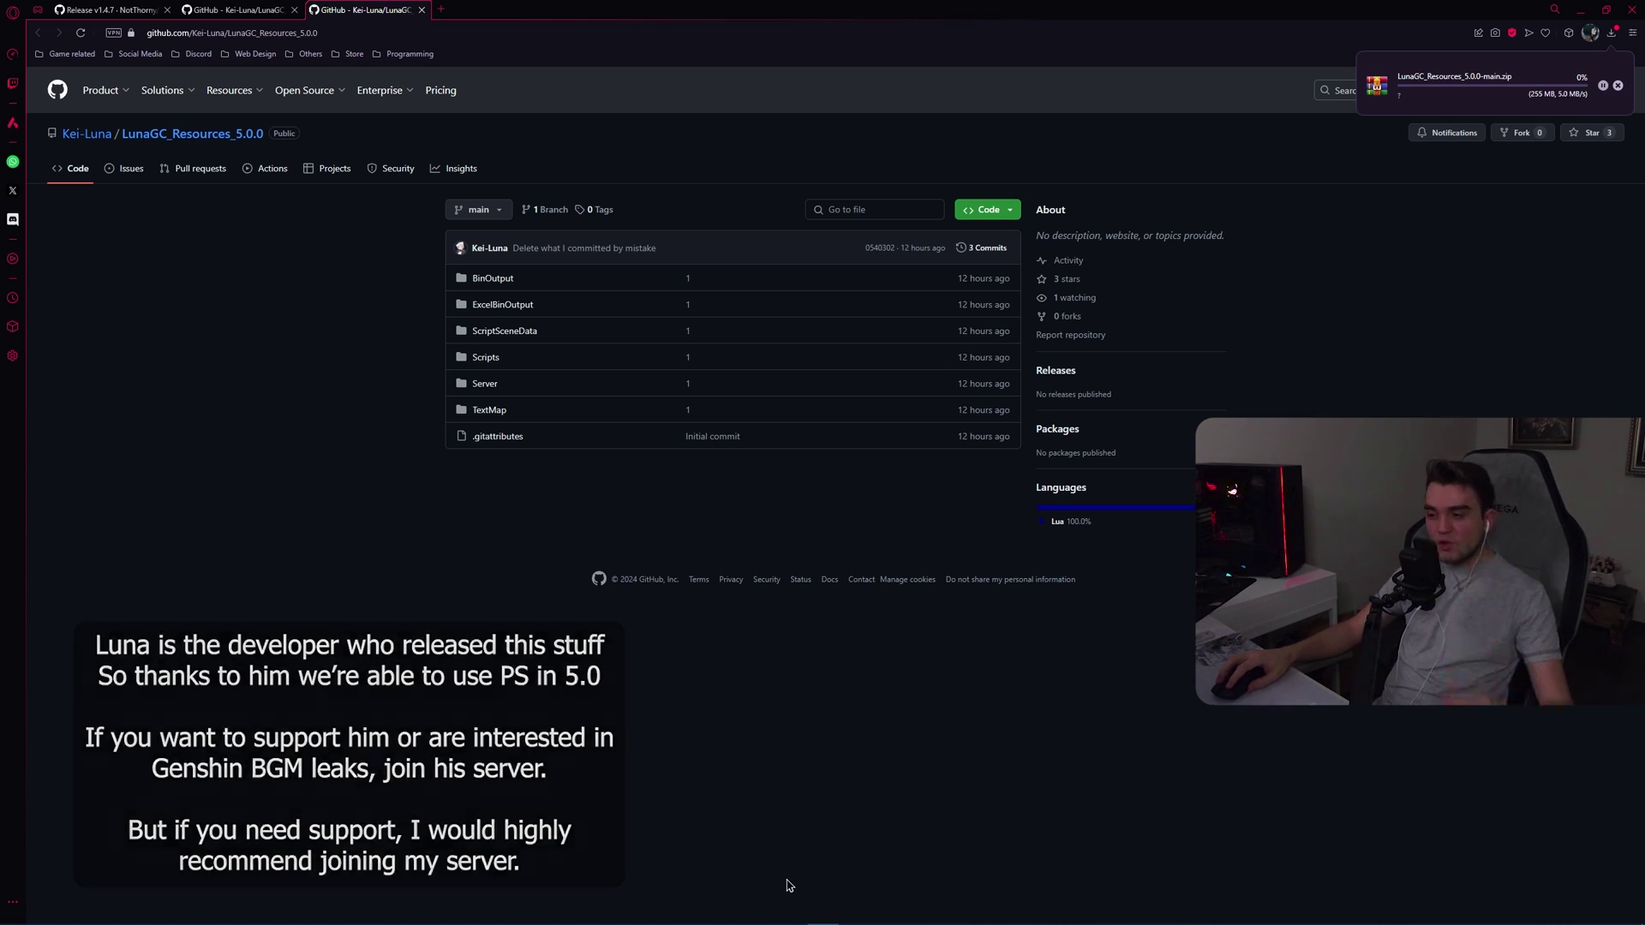
Step: Switch to Discord and examine the category options, including Private Server, in the server's Channels & Roles customization
{"action": "left_click", "coordinate": [760, 913]}
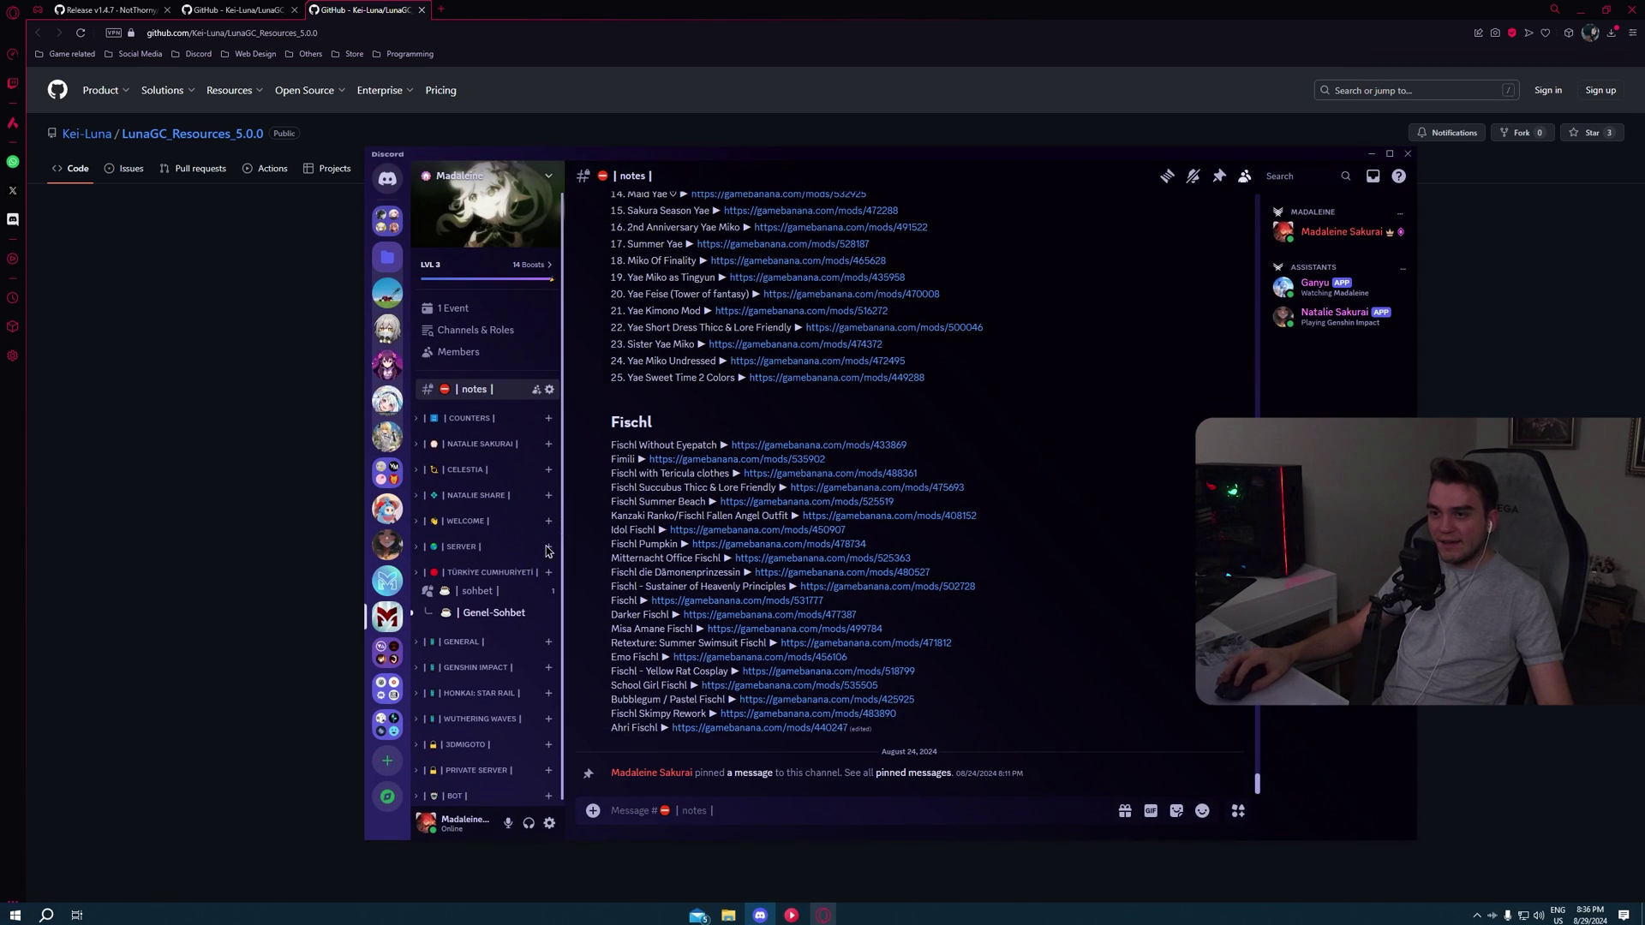
{"action": "left_click", "coordinate": [469, 332]}
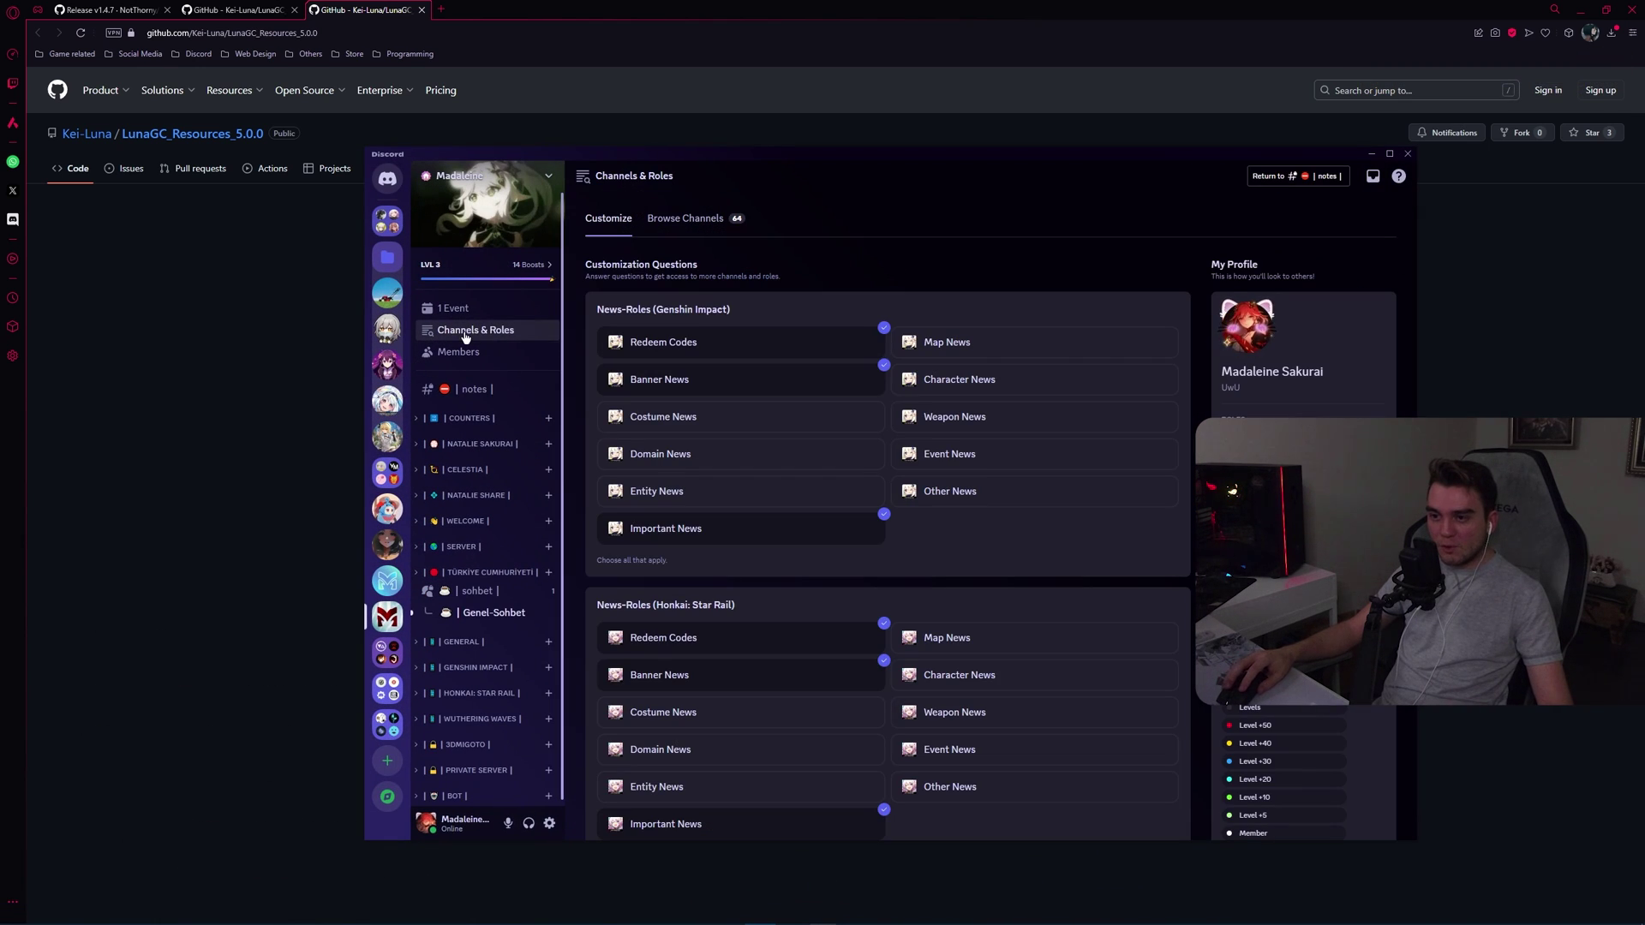
{"action": "scroll", "coordinate": [1050, 617], "scroll_direction": "down", "scroll_amount": 10}
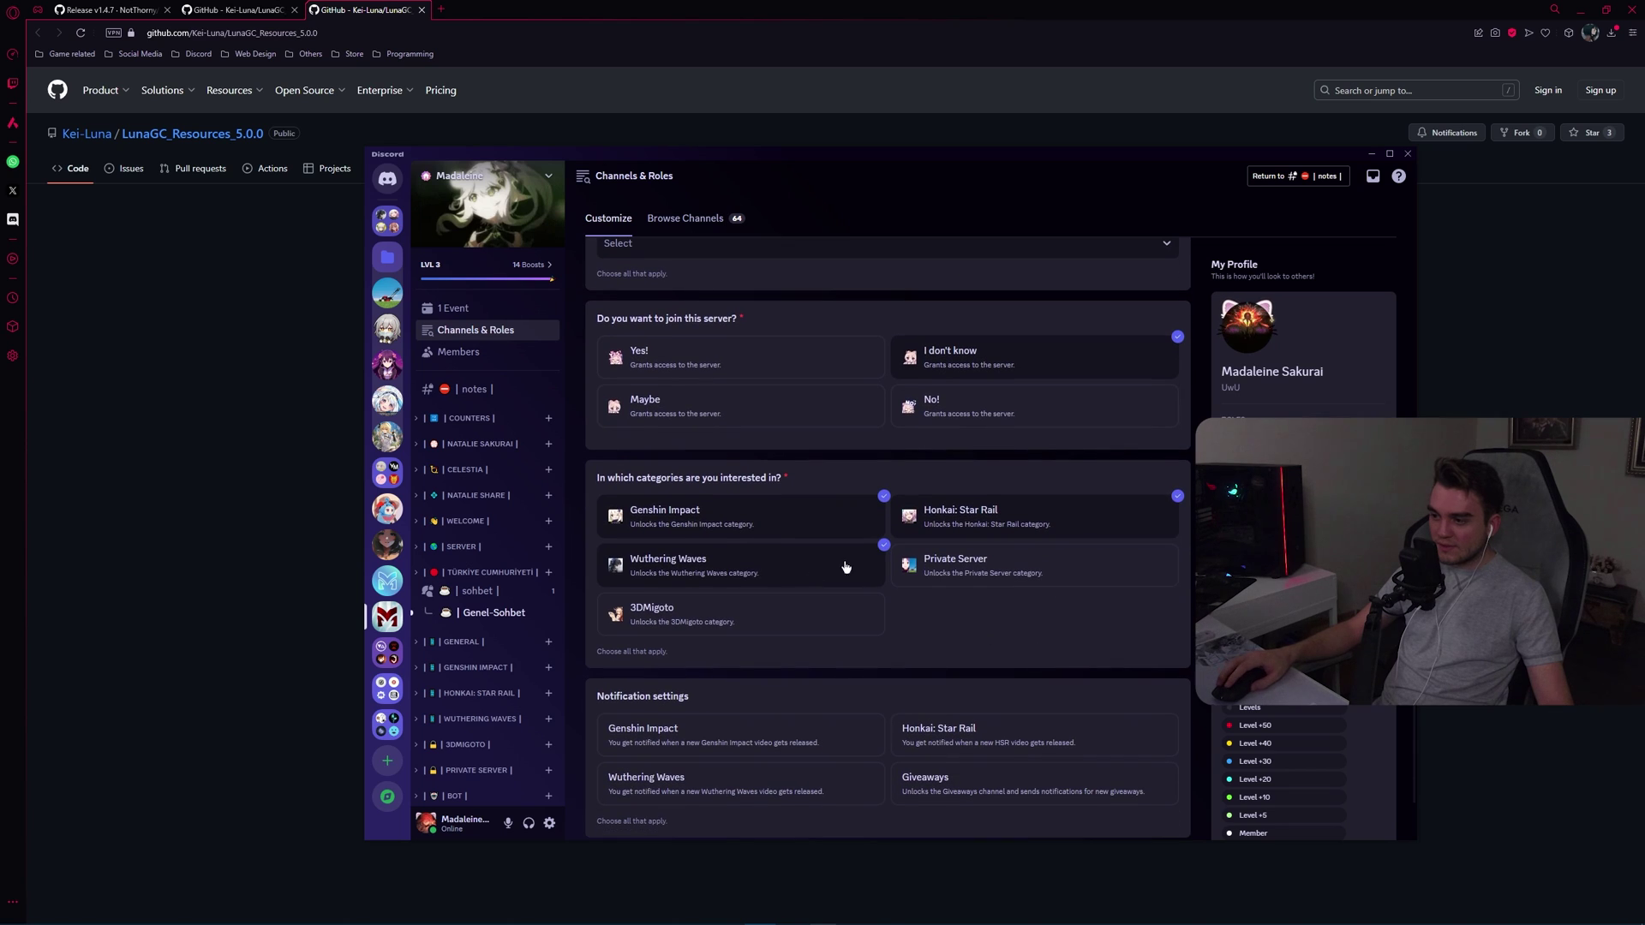
{"action": "scroll", "coordinate": [491, 748], "scroll_direction": "down", "scroll_amount": 1}
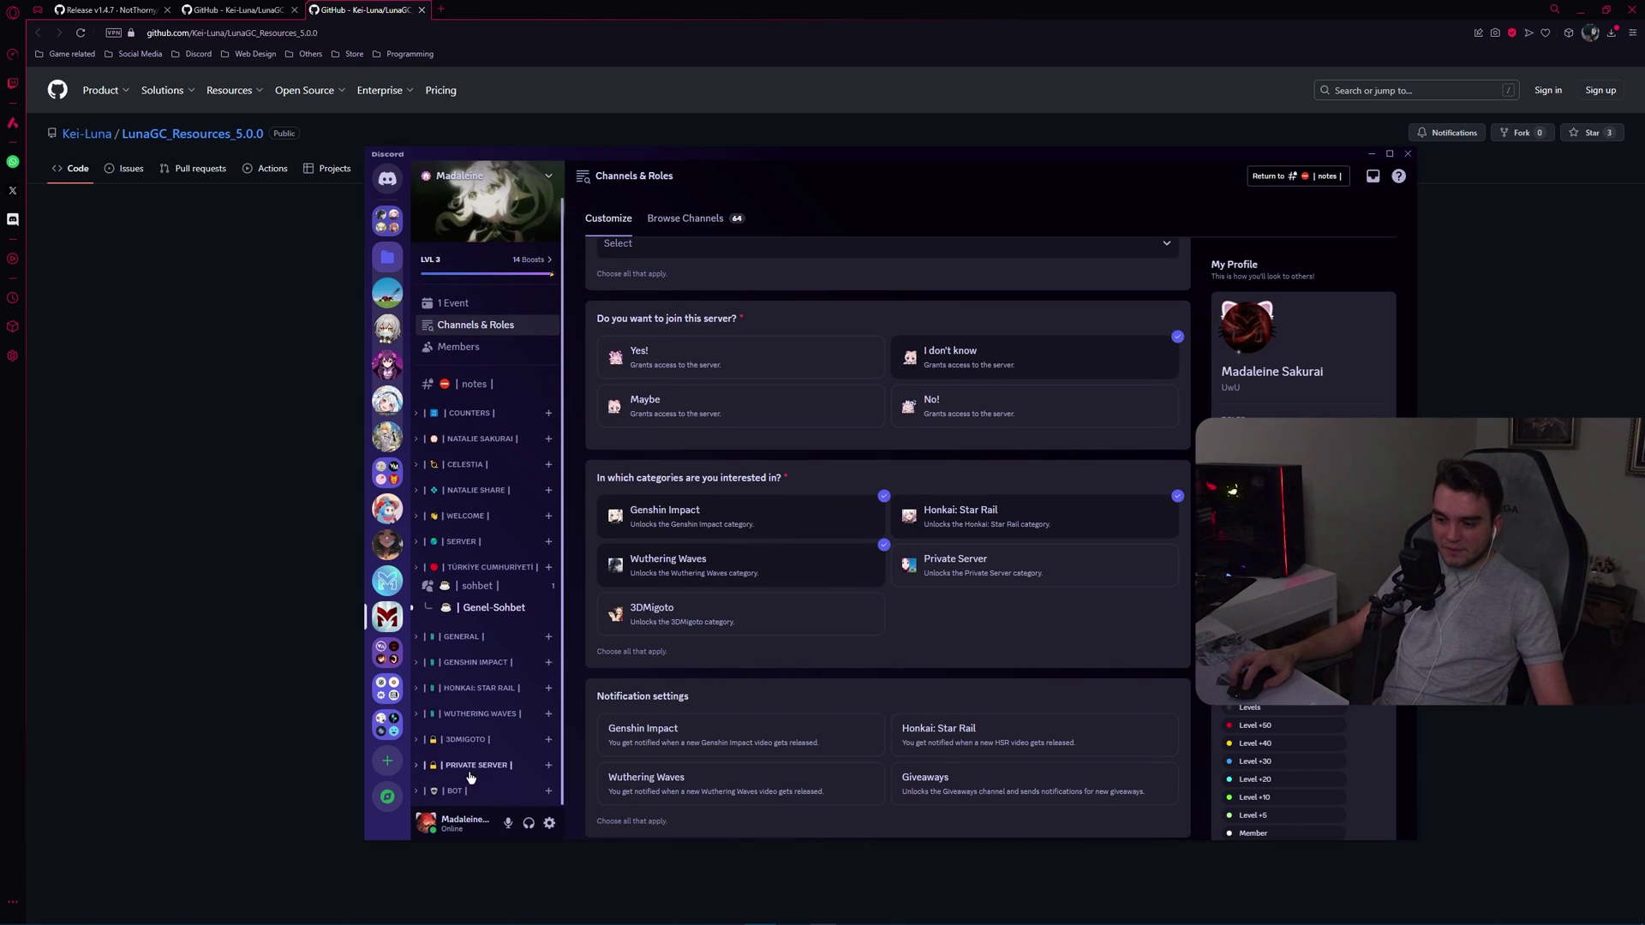
Step: Examine the ps-support forum in the server's Private Server category, return to the notes channel and minimize Discord
{"action": "scroll", "coordinate": [470, 777], "scroll_direction": "down", "scroll_amount": 3}
{"action": "scroll", "coordinate": [489, 668], "scroll_direction": "down", "scroll_amount": 2}
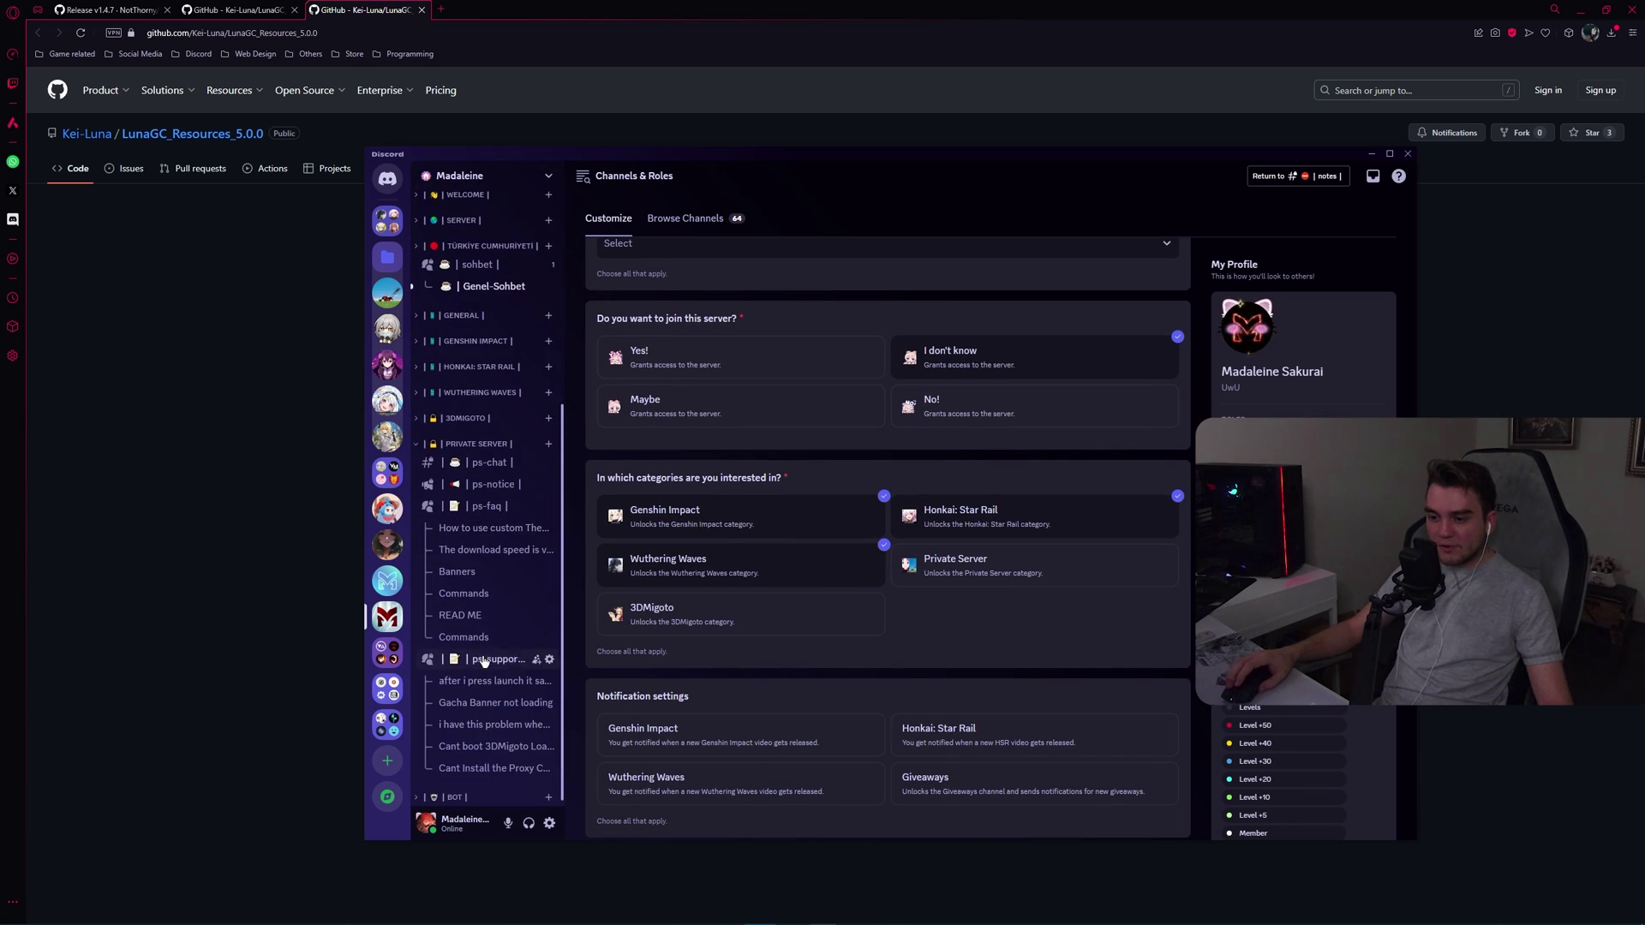
{"action": "left_click", "coordinate": [480, 662]}
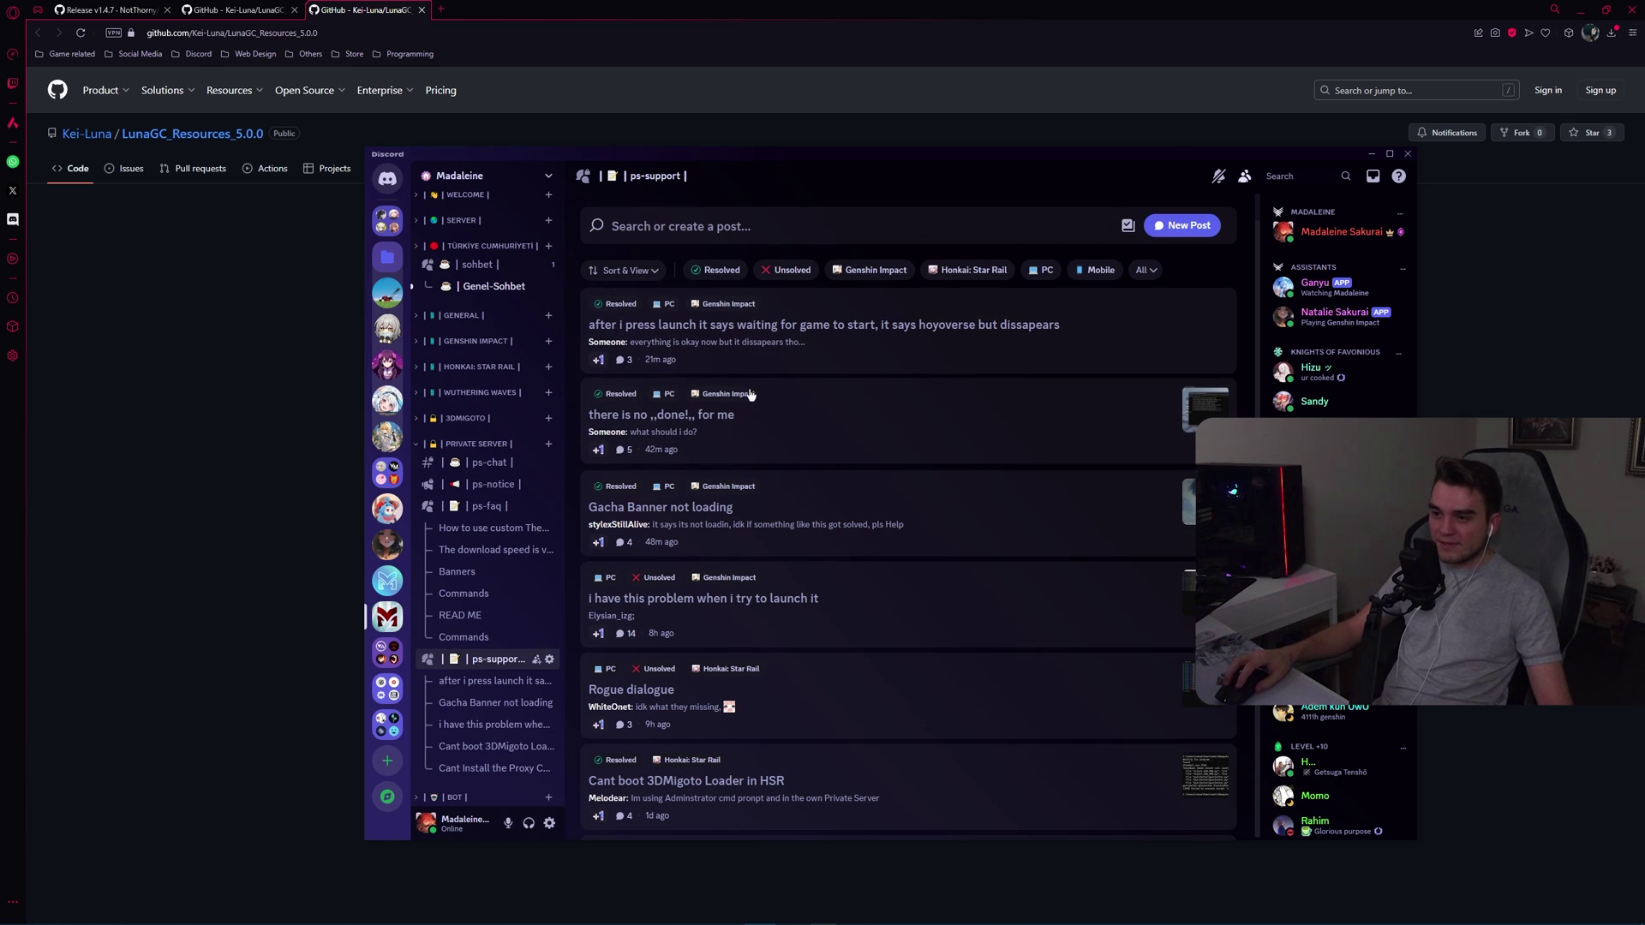
{"action": "scroll", "coordinate": [489, 553], "scroll_direction": "up", "scroll_amount": 3}
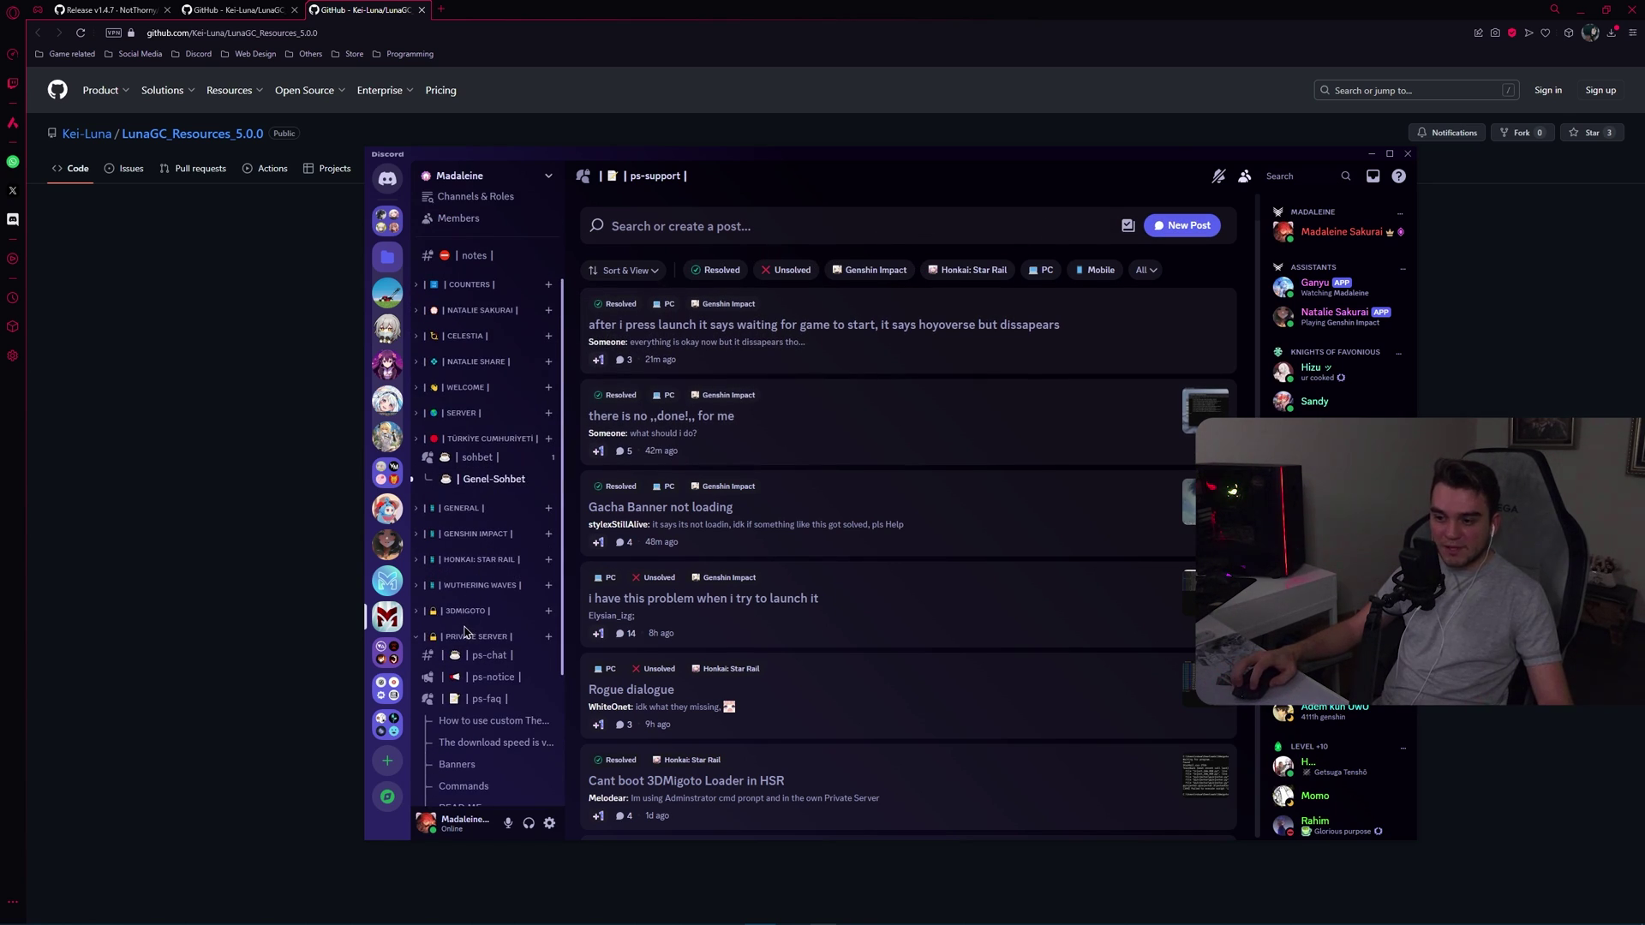
{"action": "left_click", "coordinate": [459, 639]}
{"action": "scroll", "coordinate": [478, 487], "scroll_direction": "up", "scroll_amount": 2}
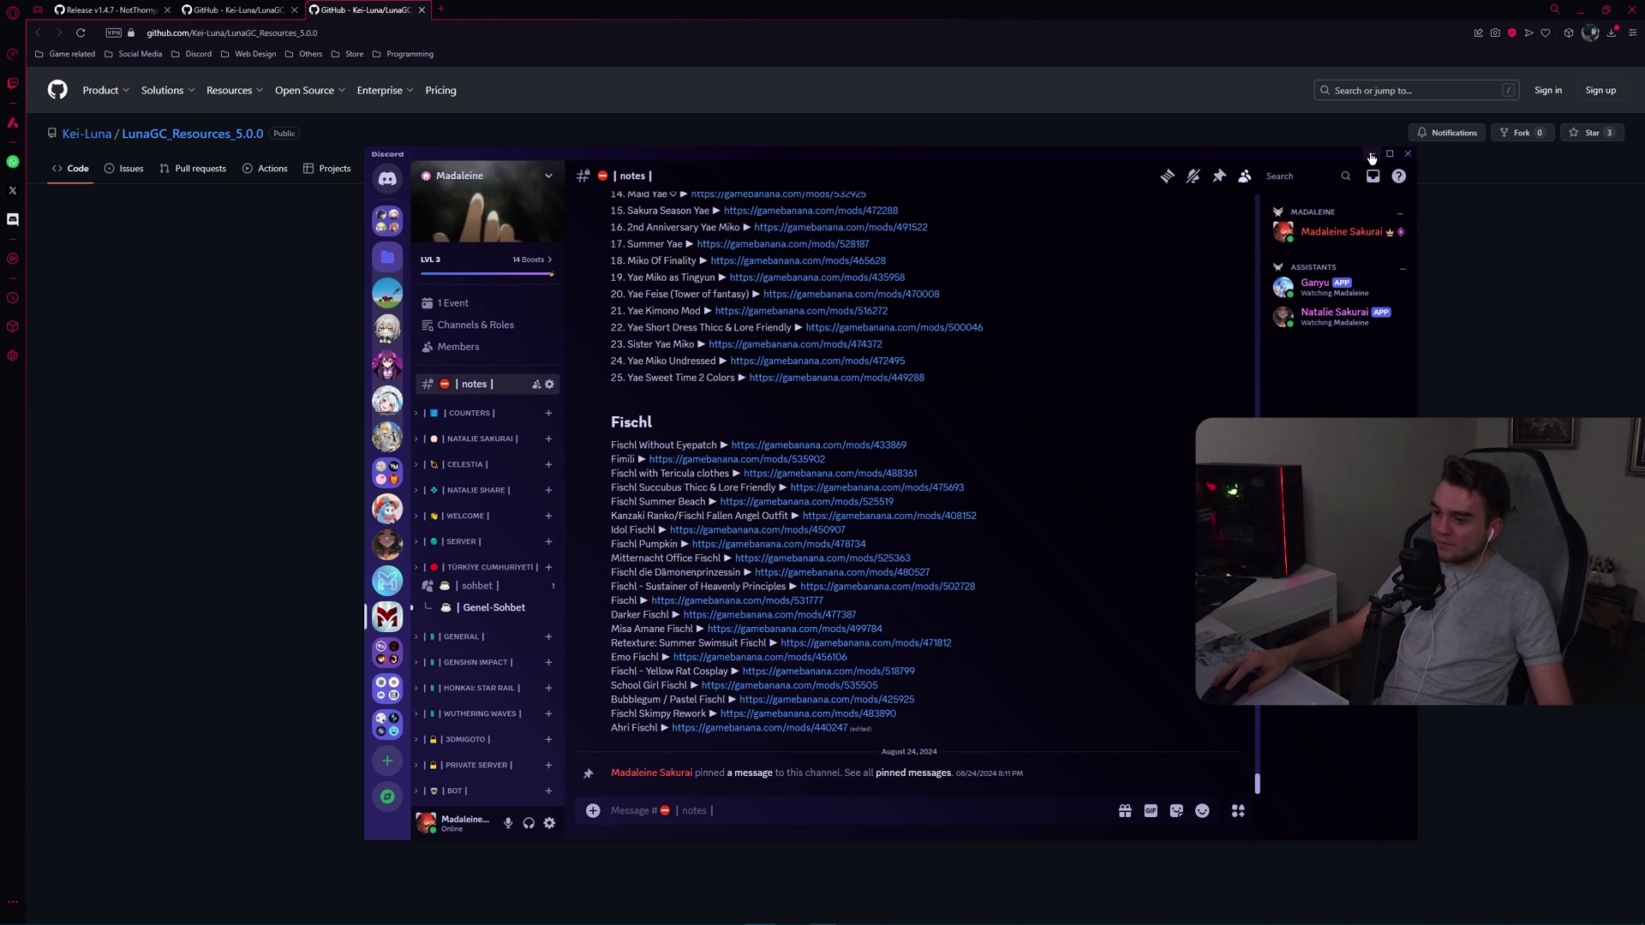
{"action": "left_click", "coordinate": [1371, 155]}
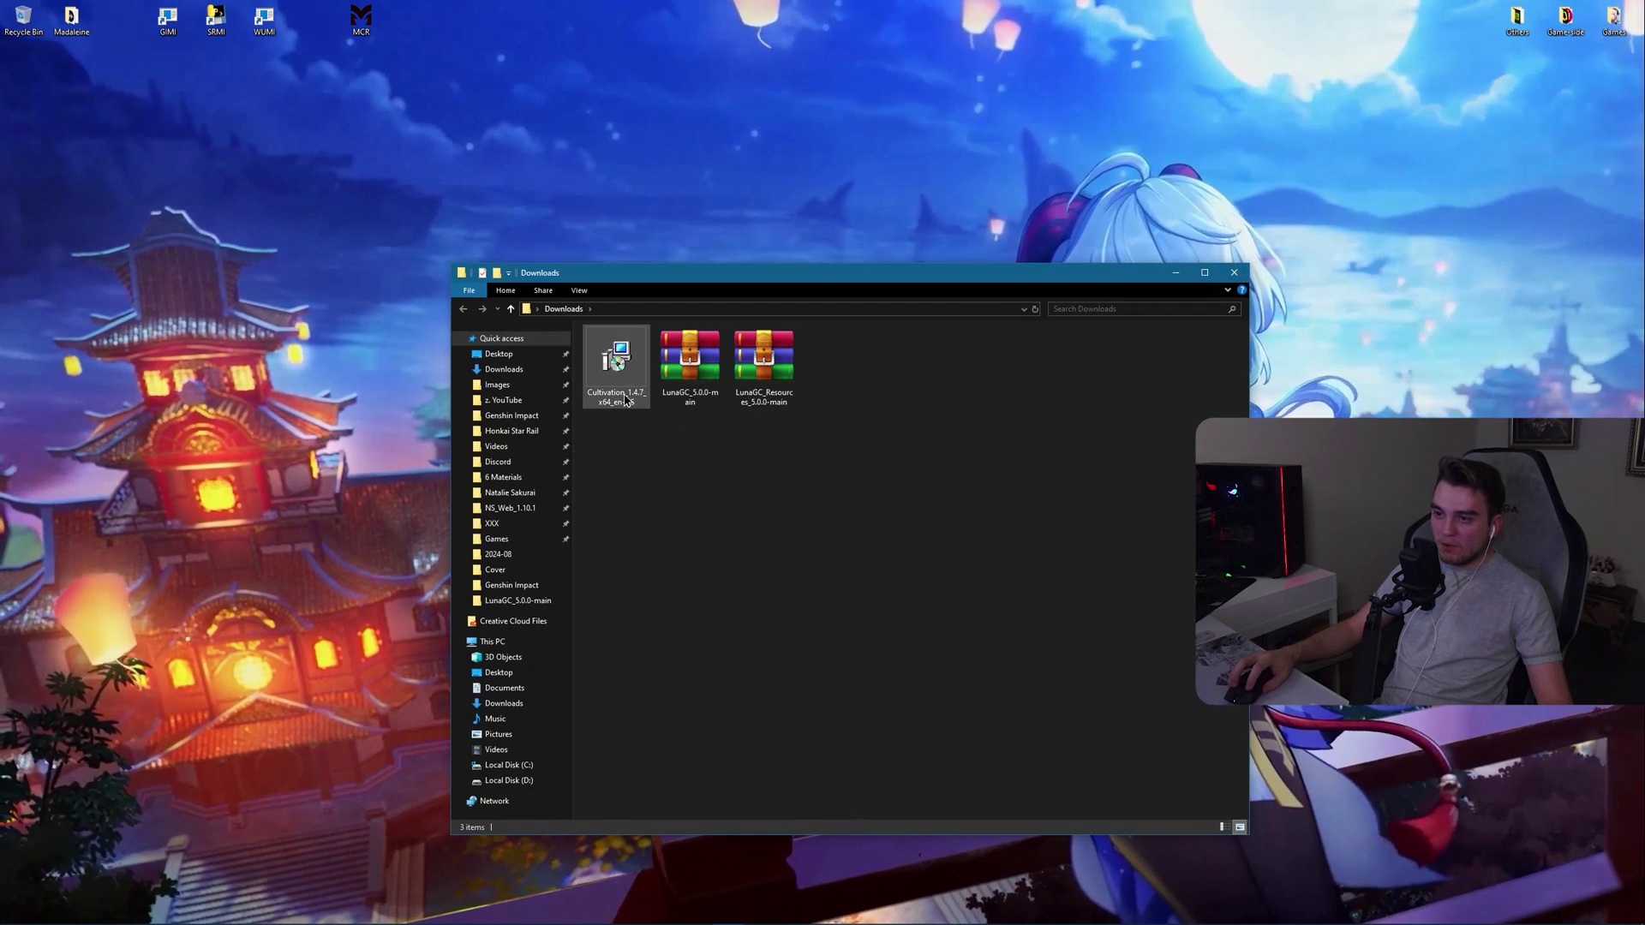
Step: Install Cultivation 1.4.7 from the Downloads folder and open the launcher's options
{"action": "double_click", "coordinate": [616, 360]}
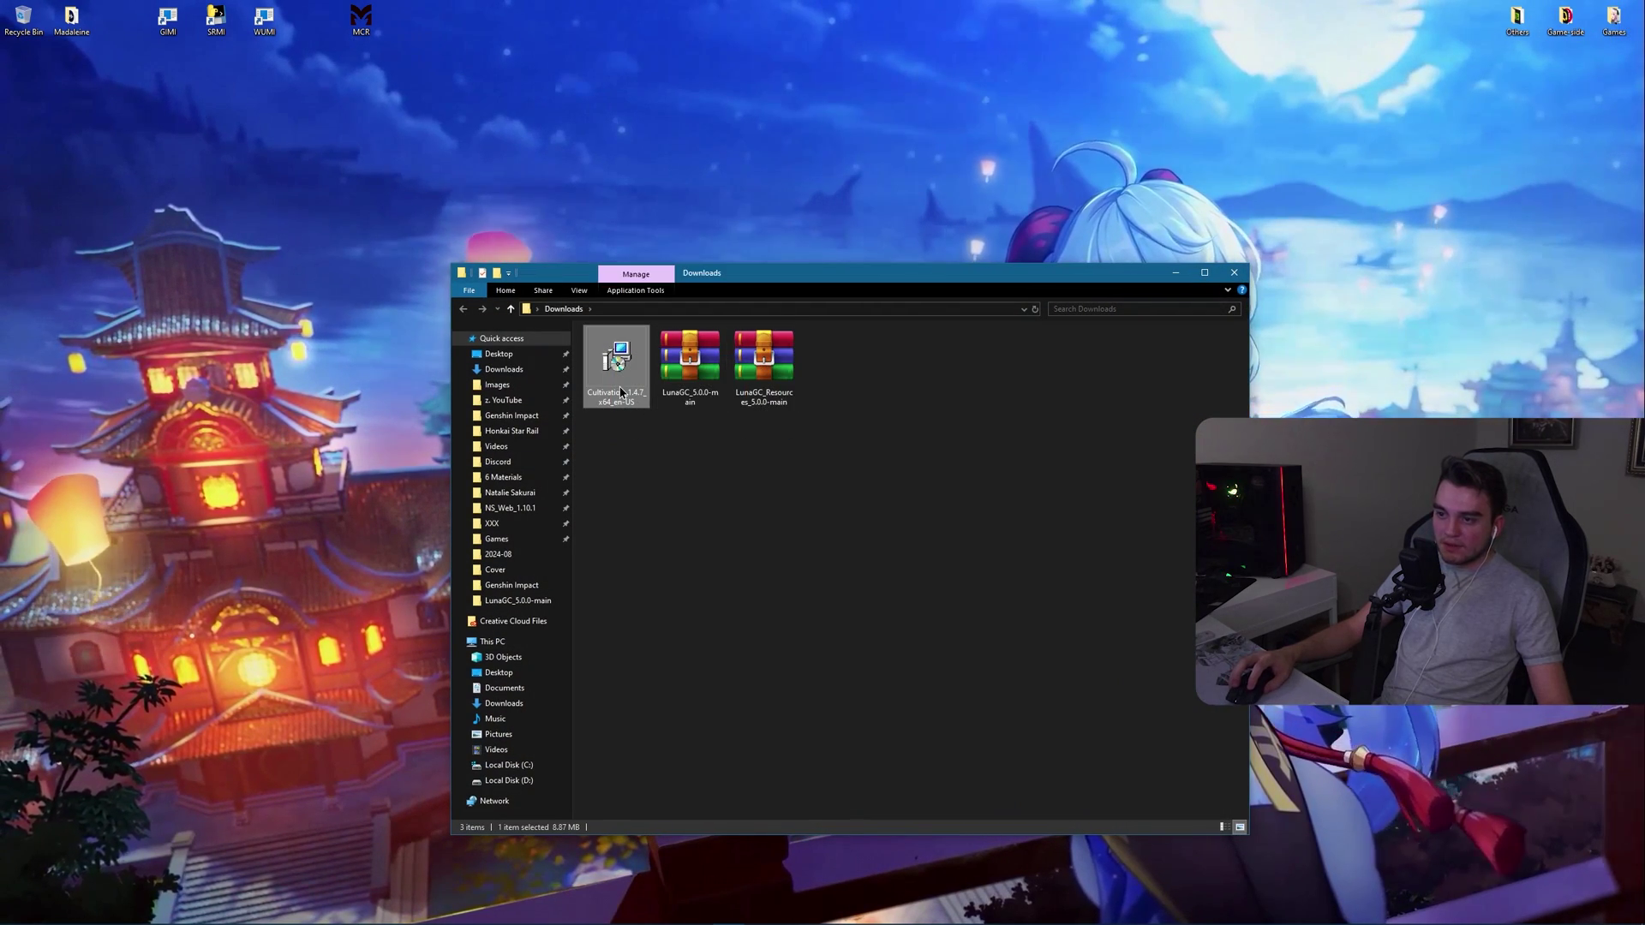
{"action": "left_click", "coordinate": [886, 567]}
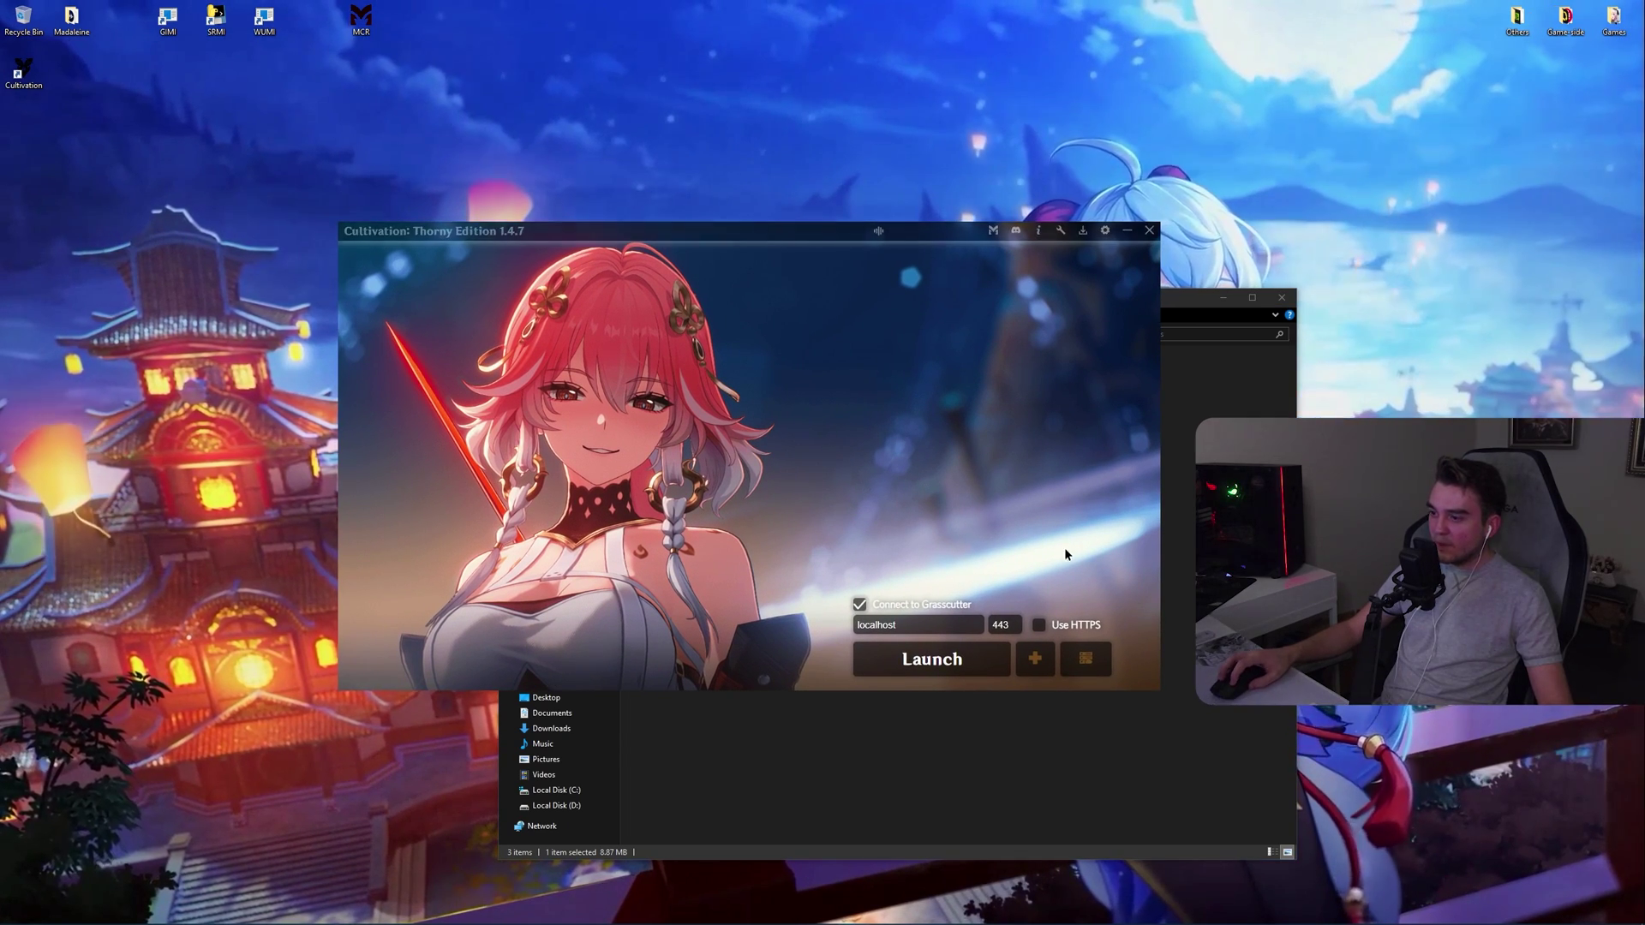
{"action": "left_click", "coordinate": [1105, 232]}
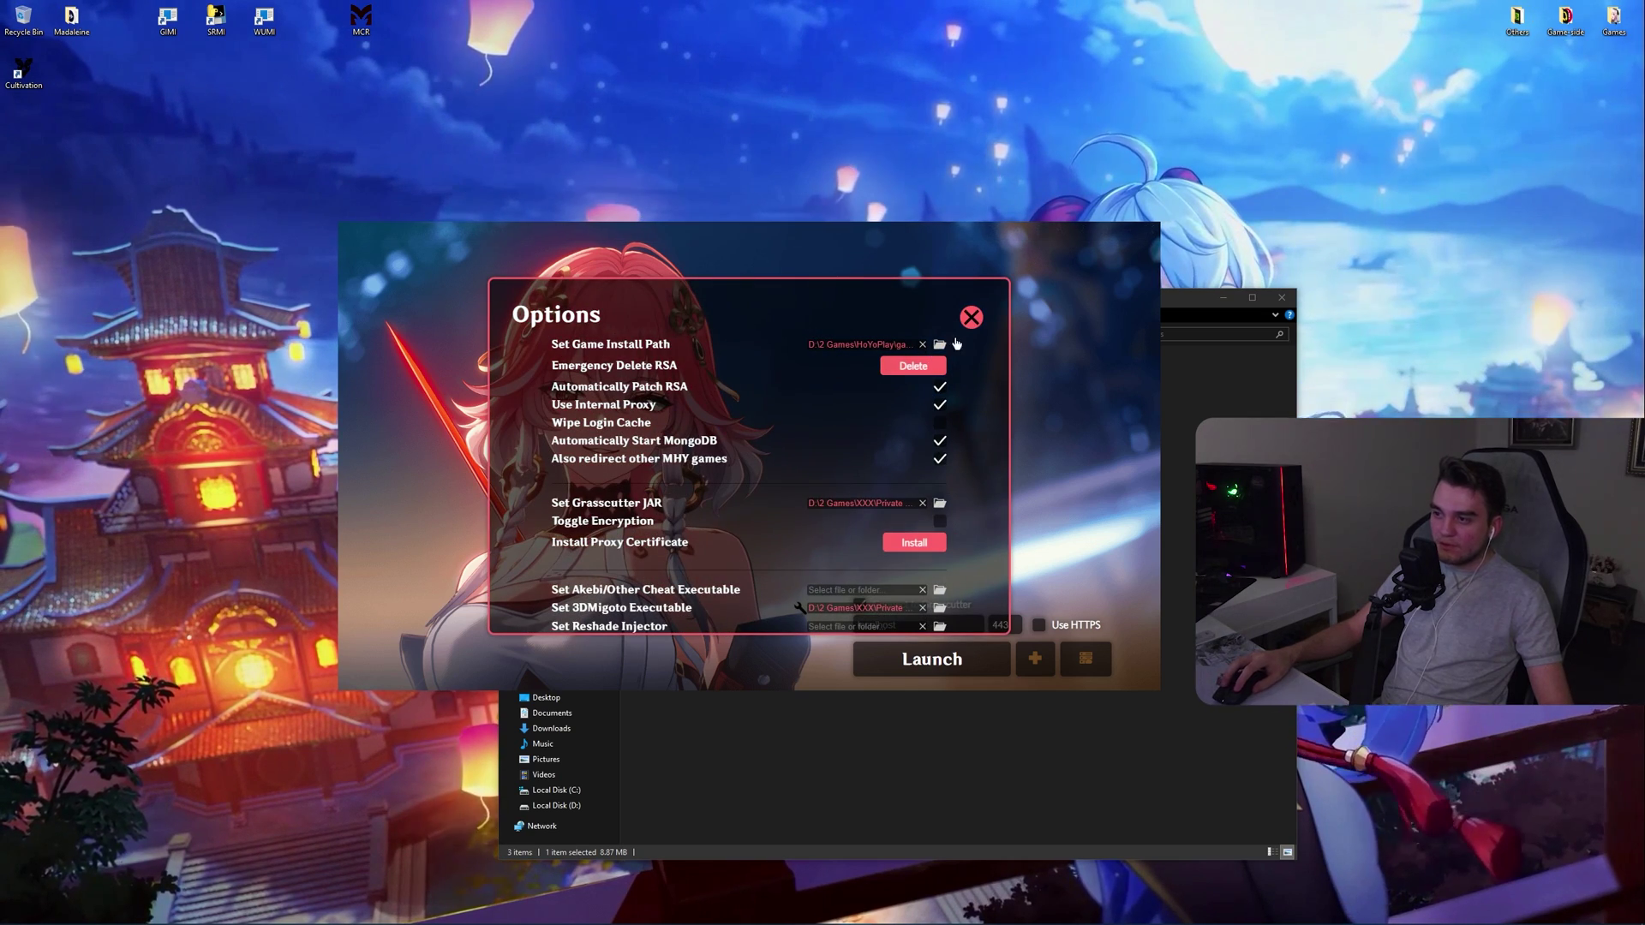
Step: Clear the preset paths and enable Automatically Patch RSA, Use Internal Proxy, Automatically Start MongoDB and Also redirect other MHY games
{"action": "left_click", "coordinate": [922, 343]}
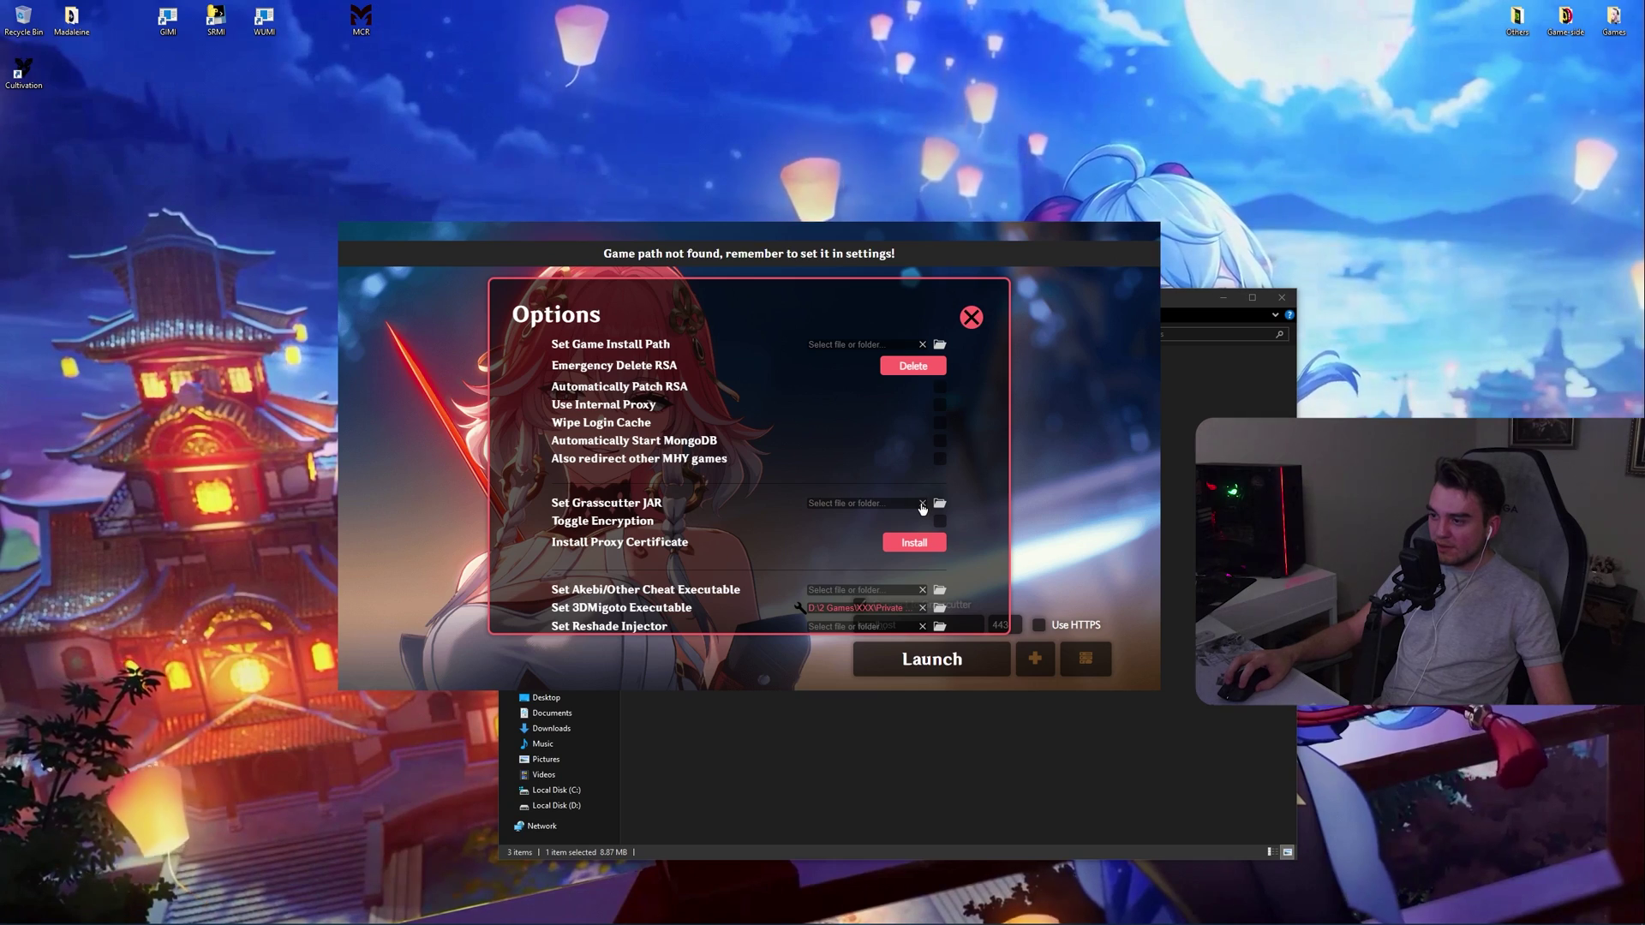
{"action": "scroll", "coordinate": [977, 548], "scroll_direction": "down", "scroll_amount": 5}
{"action": "scroll", "coordinate": [974, 497], "scroll_direction": "up", "scroll_amount": 5}
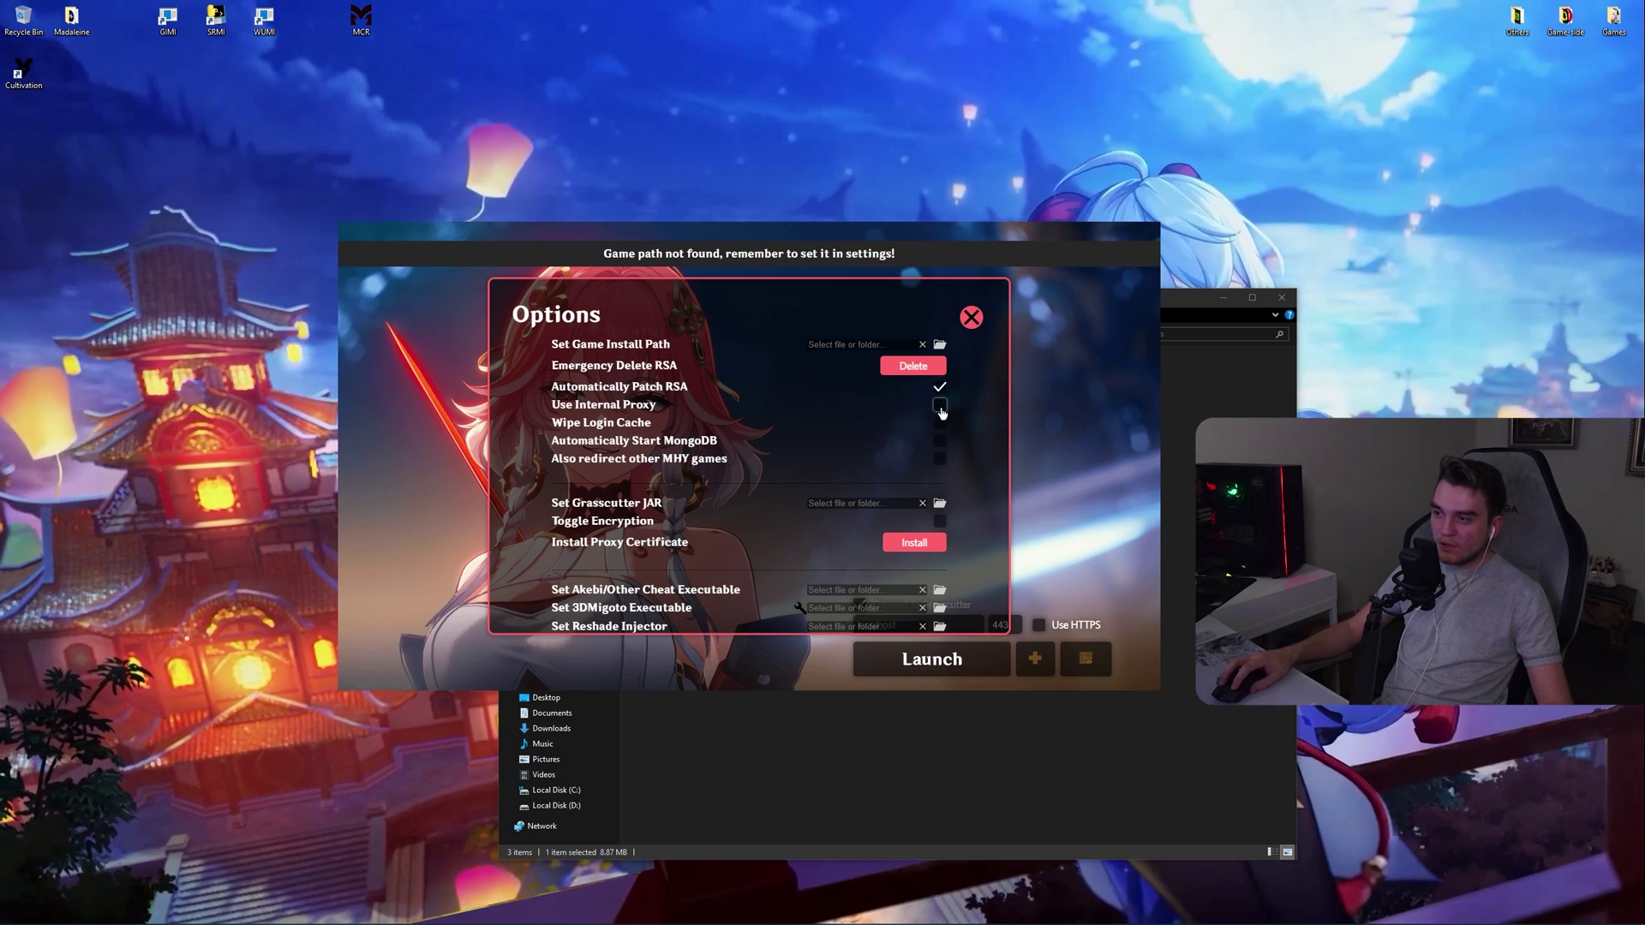
{"action": "left_click", "coordinate": [940, 405]}
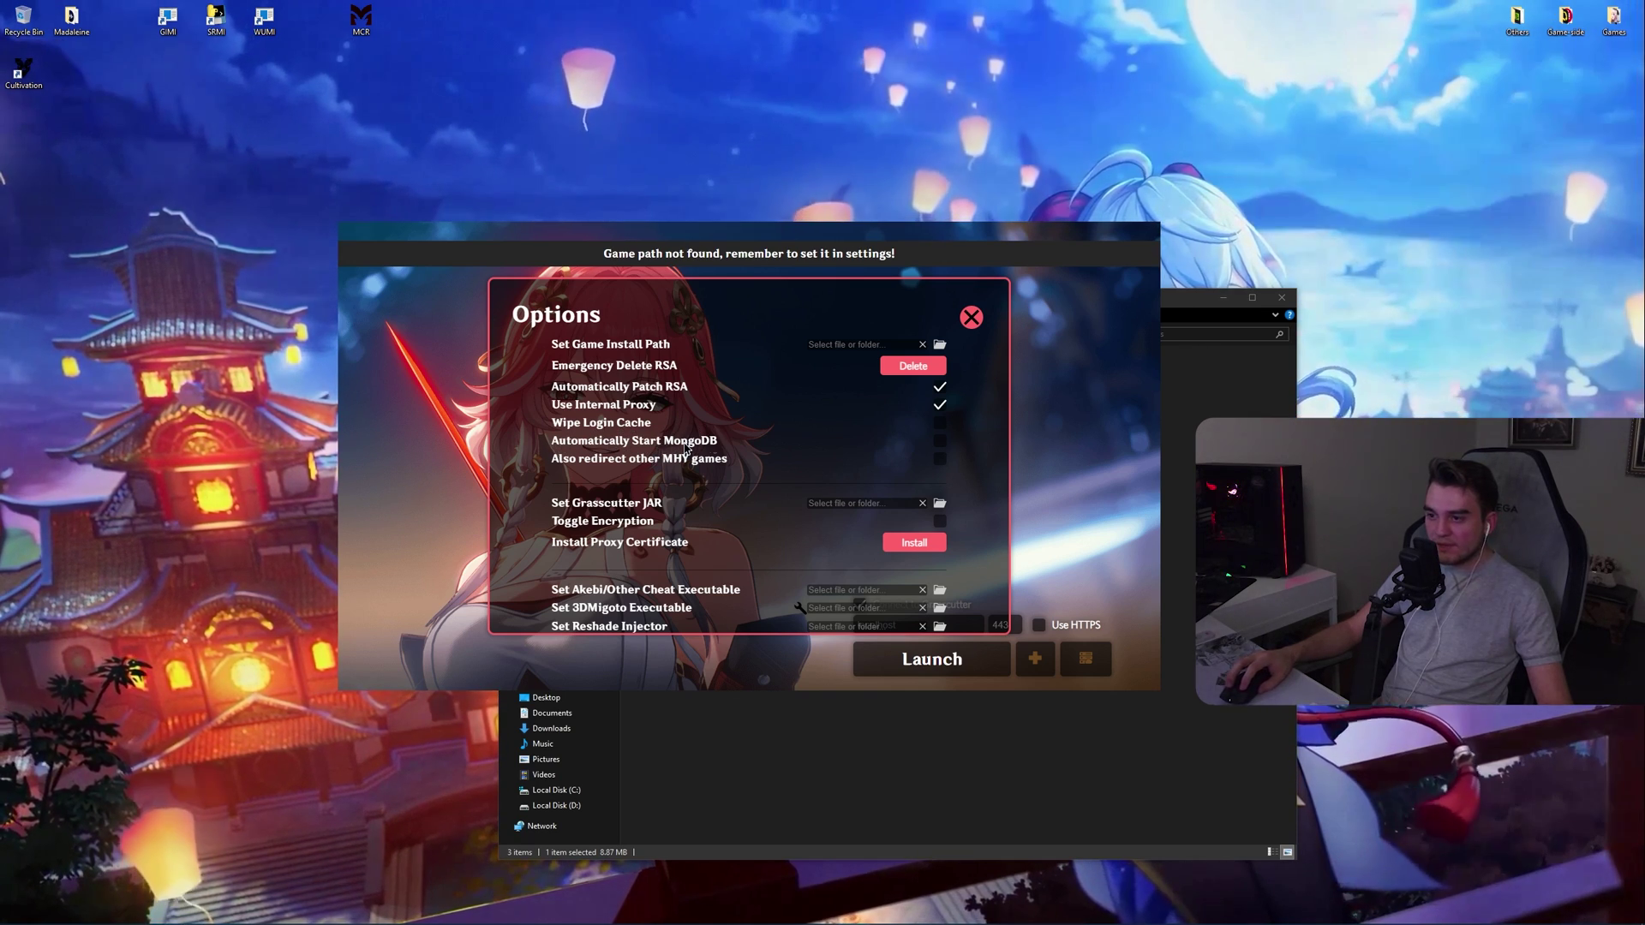
{"action": "left_click", "coordinate": [940, 443]}
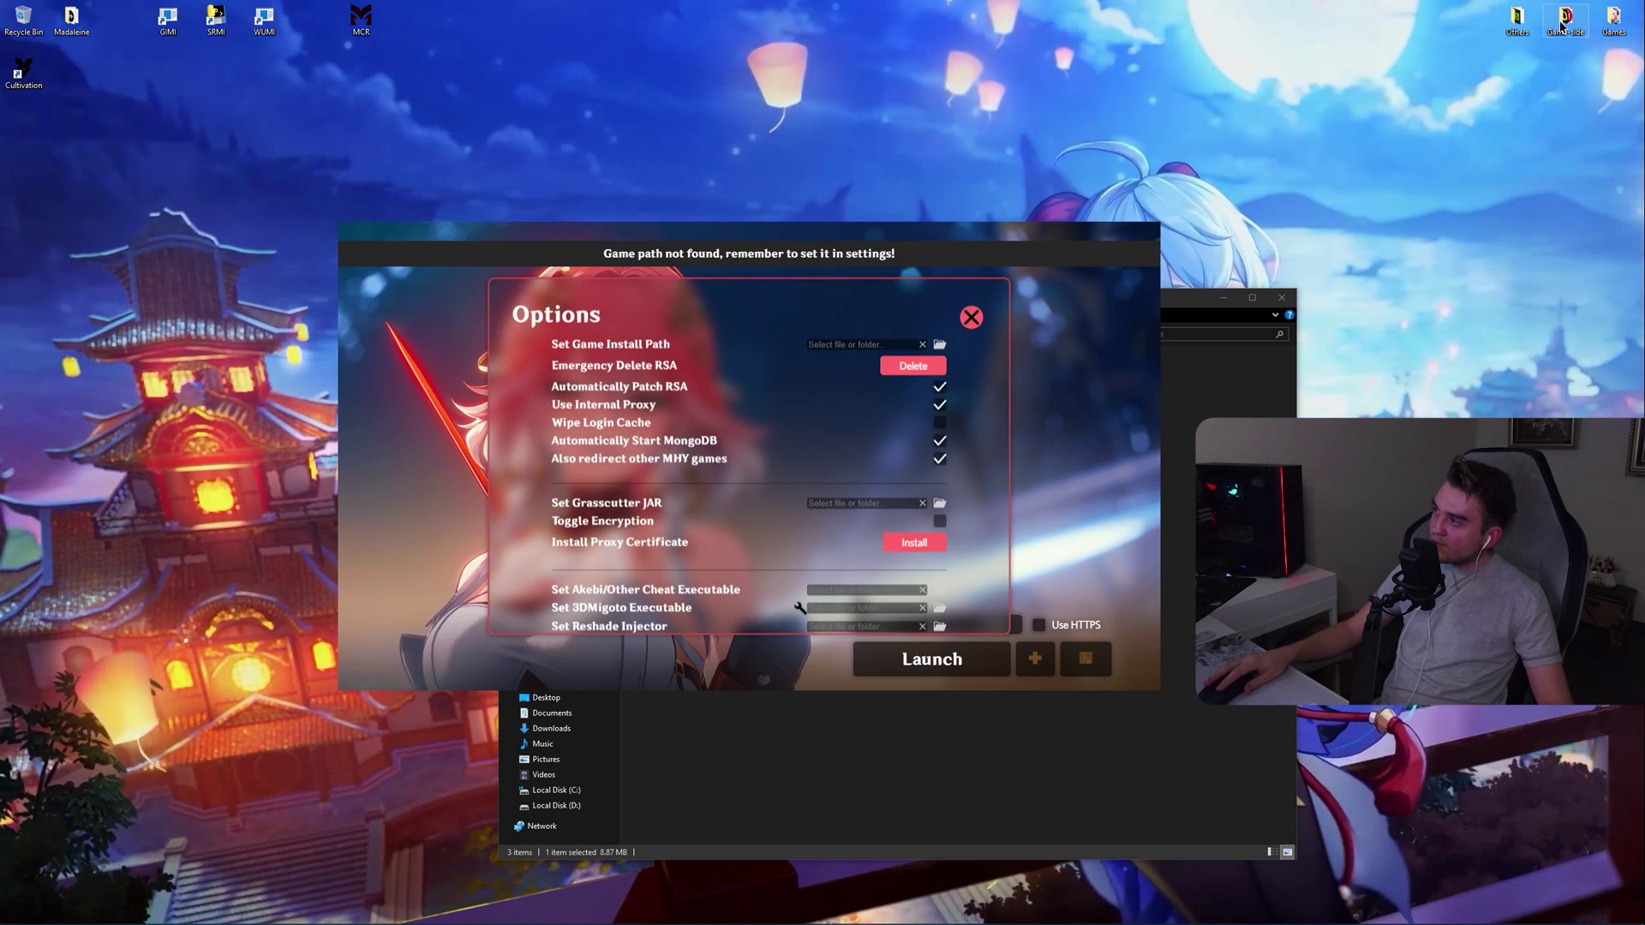
Step: Switch to the HoYoPlay launcher, check Genshin Impact's install directory through its game settings, and return to Cultivation
{"action": "double_click", "coordinate": [1563, 19]}
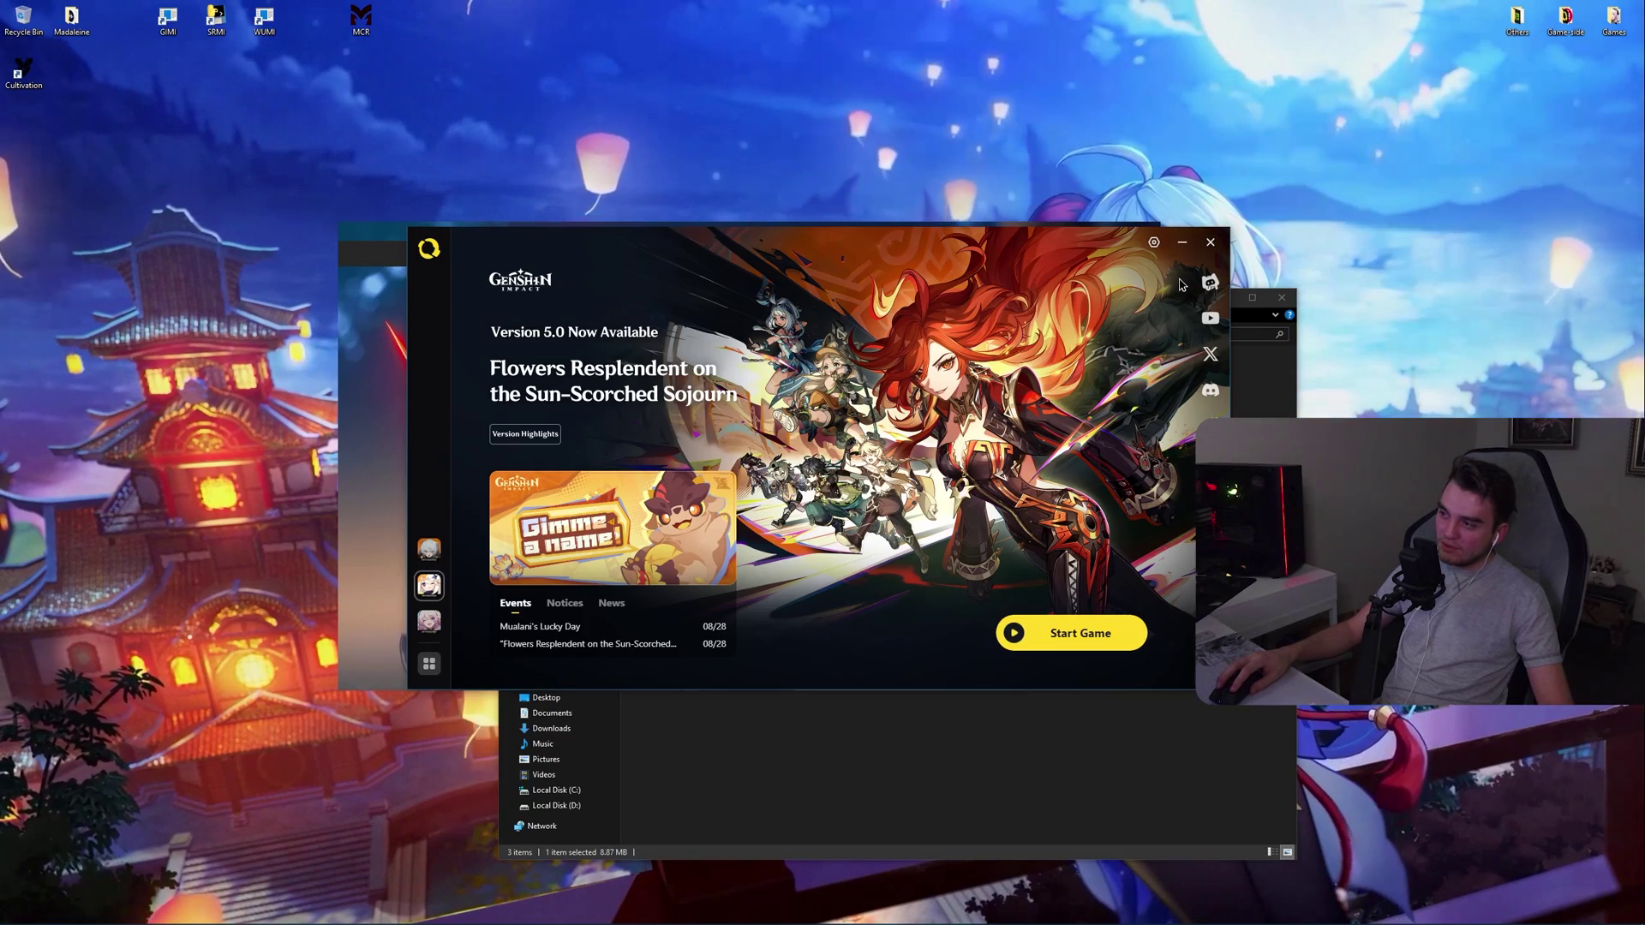
{"action": "left_click", "coordinate": [1173, 634]}
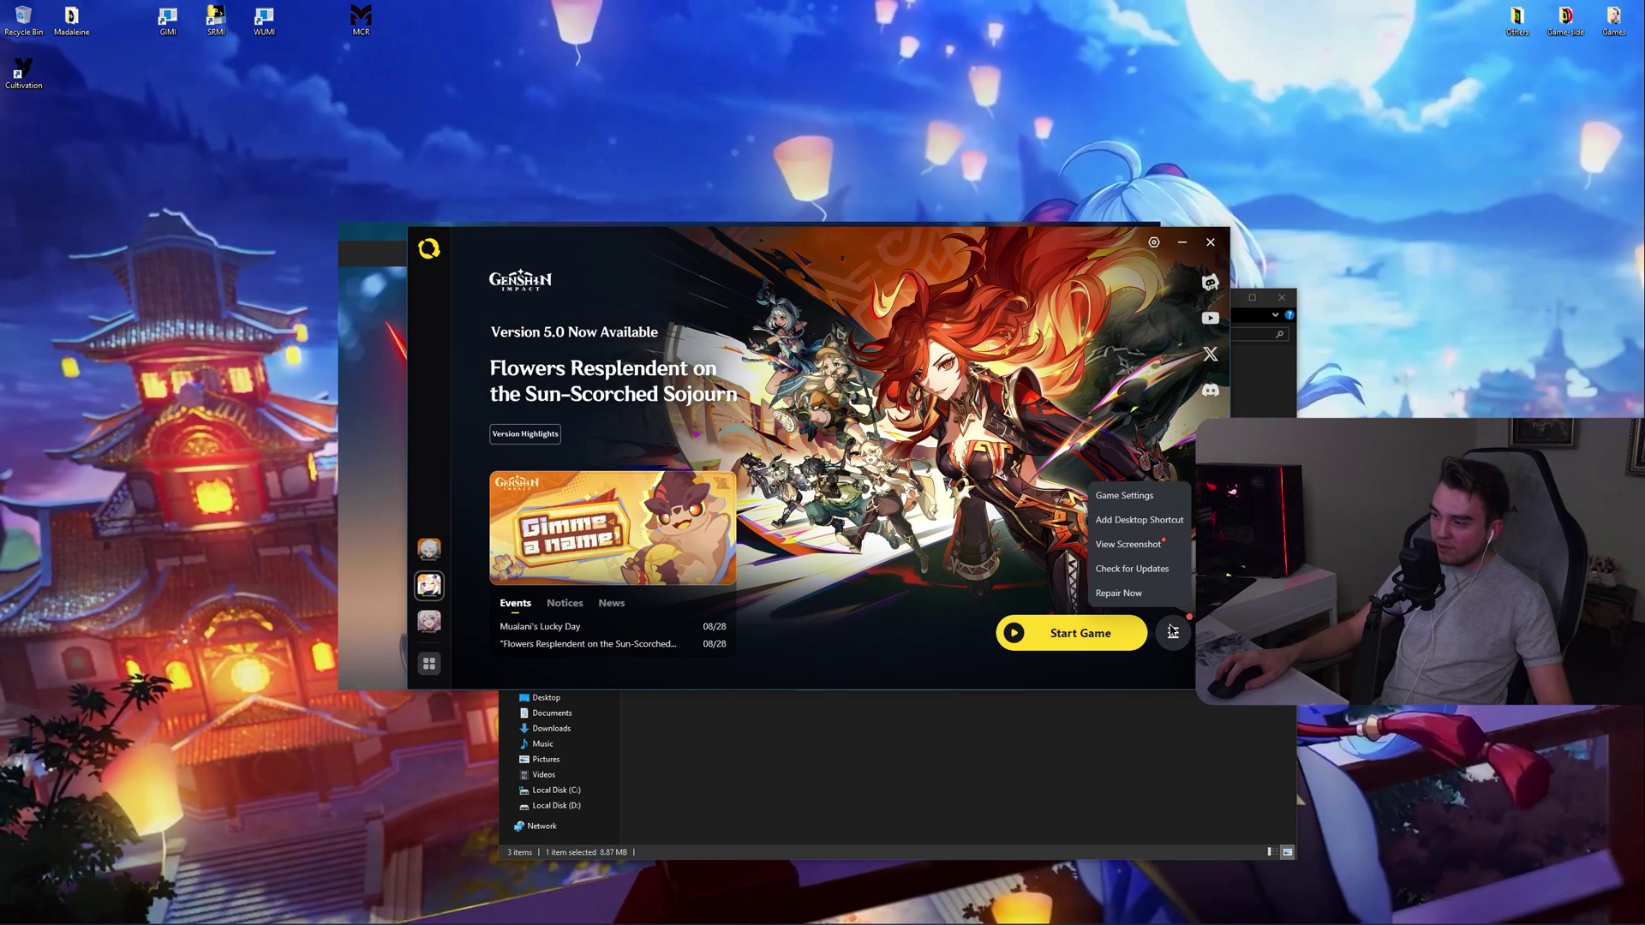
{"action": "left_click", "coordinate": [1124, 495]}
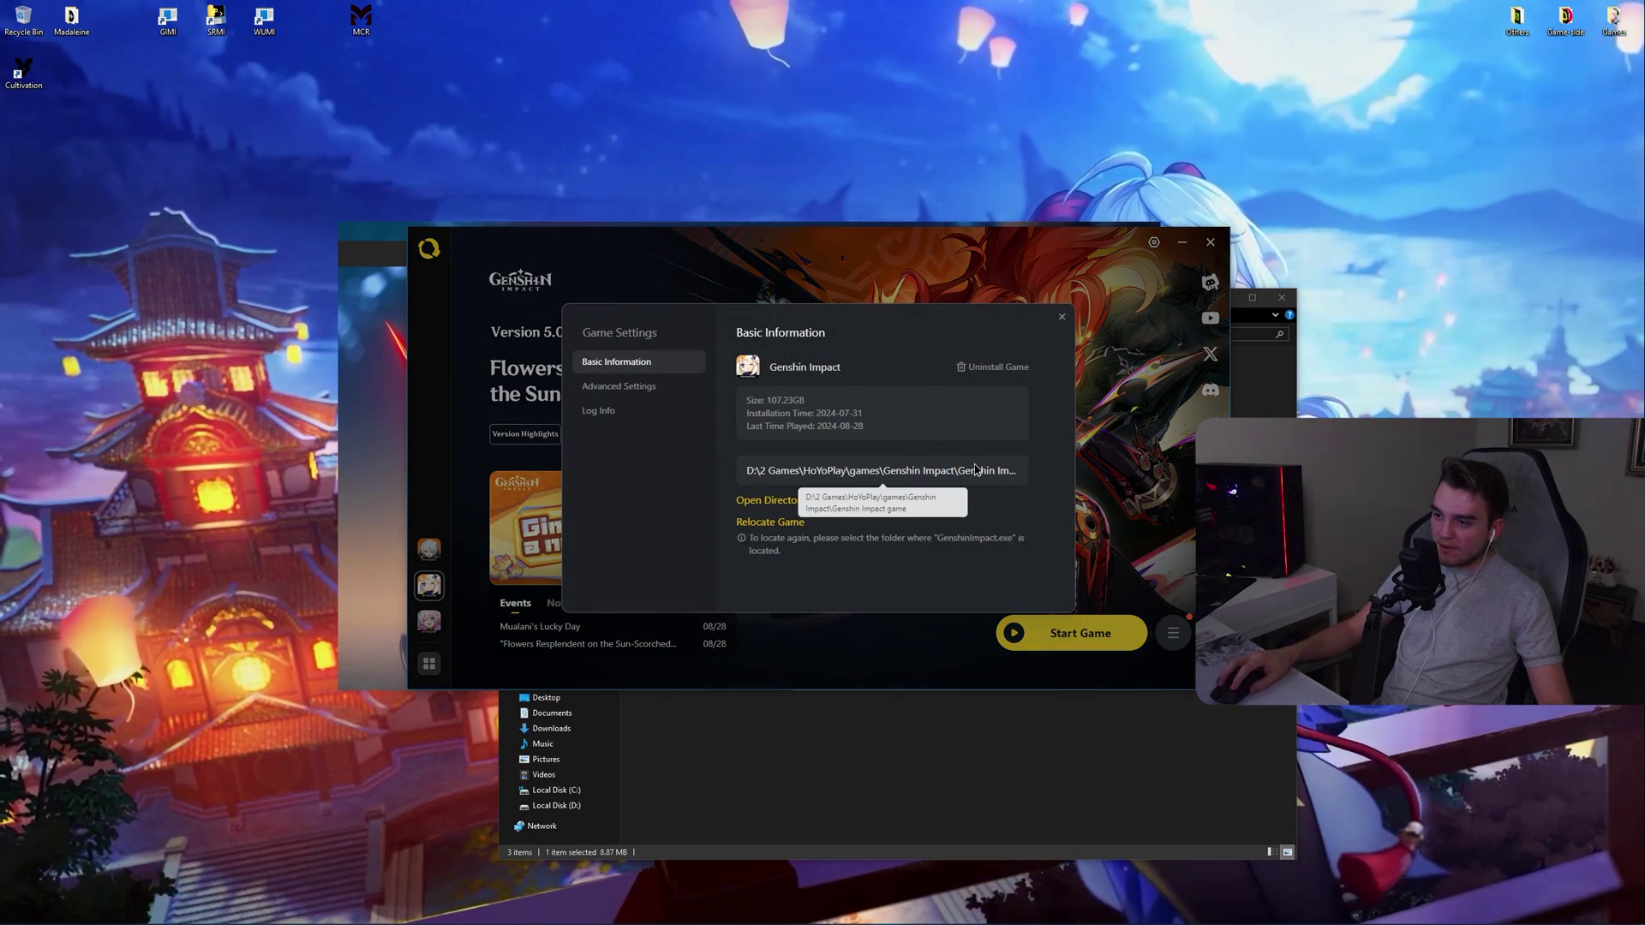
{"action": "left_click", "coordinate": [768, 502]}
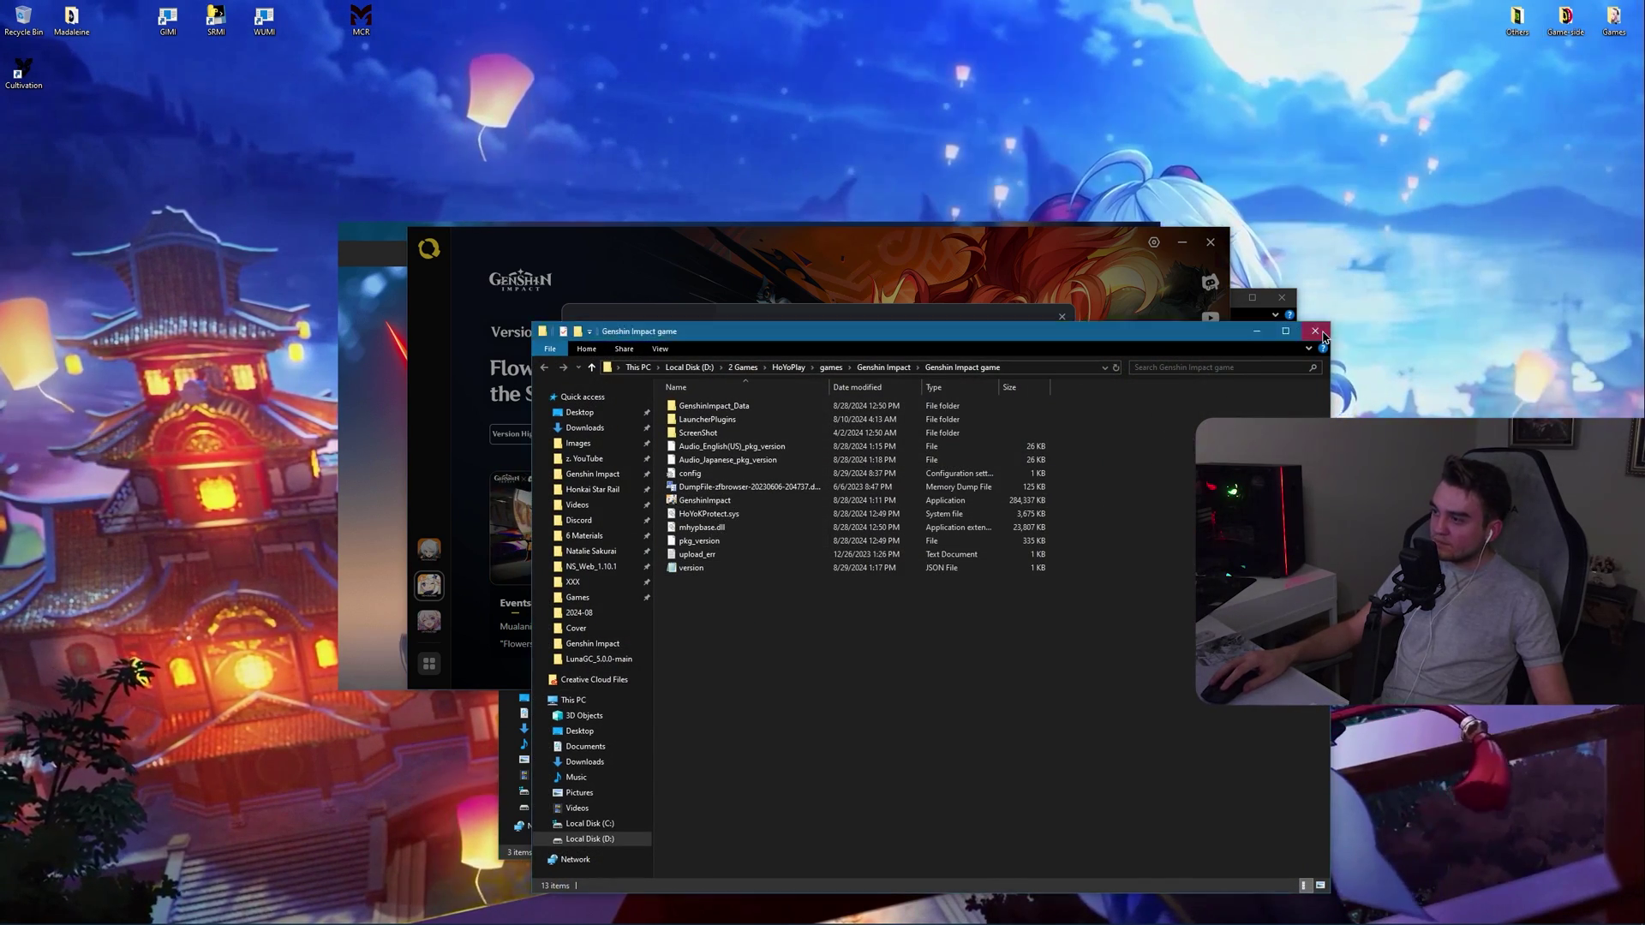
{"action": "left_click", "coordinate": [1061, 318]}
{"action": "left_click", "coordinate": [1061, 318]}
{"action": "key", "text": "alt+Tab"}
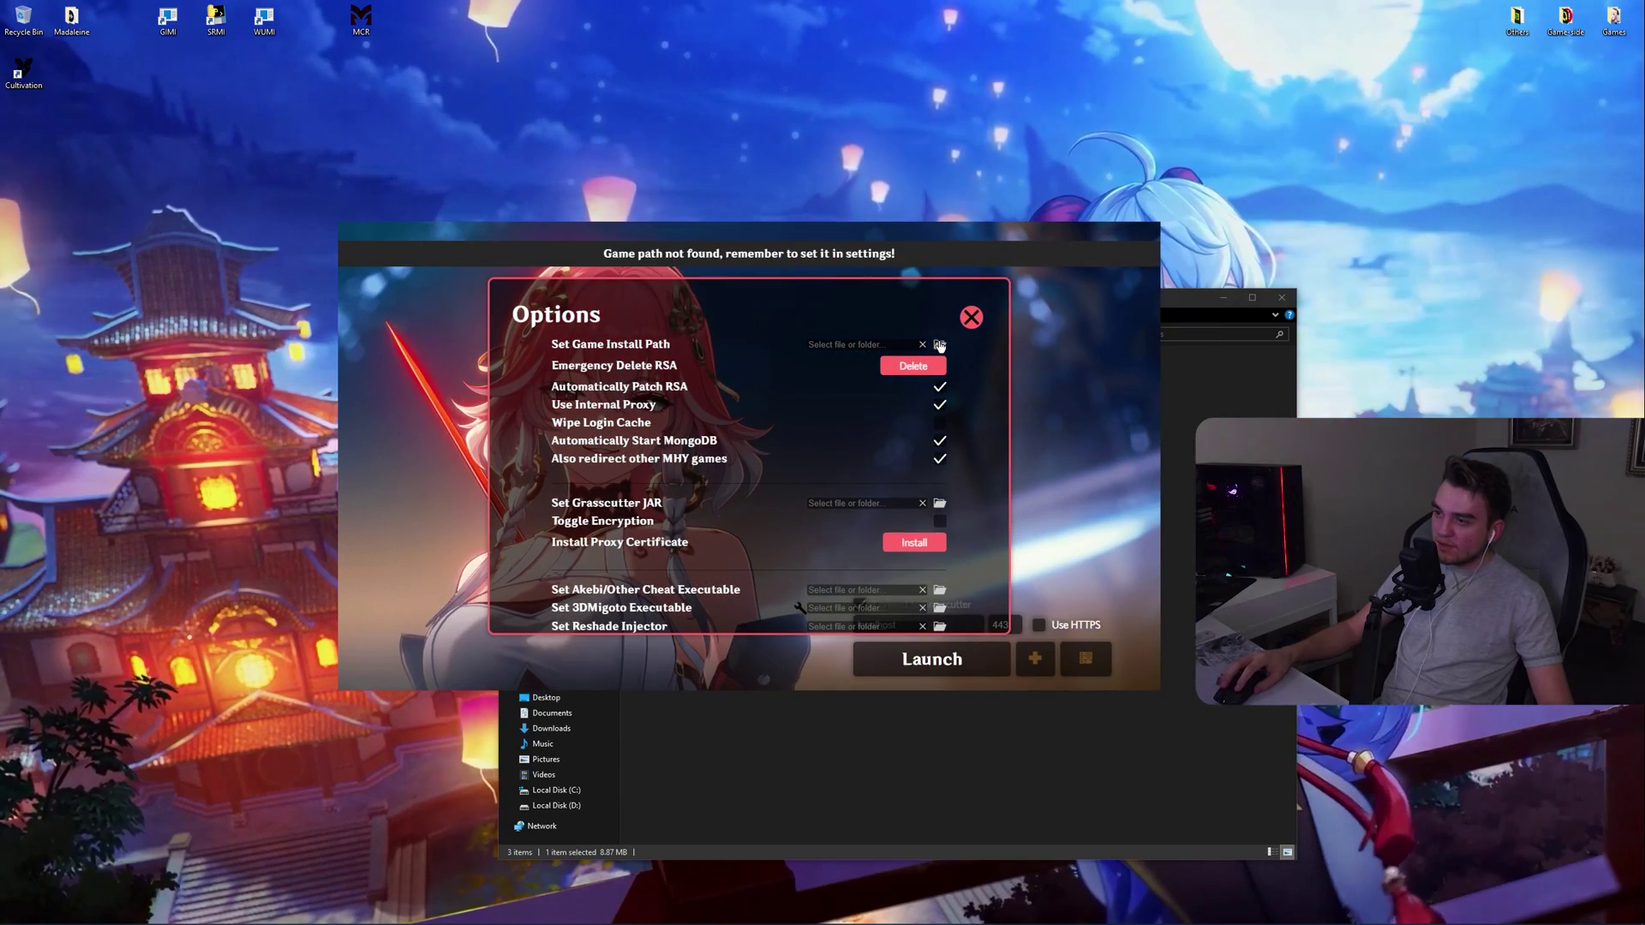
Step: Set the game install path to the GenshinImpact application in the Genshin Impact game folder and minimize Cultivation
{"action": "left_click", "coordinate": [939, 346]}
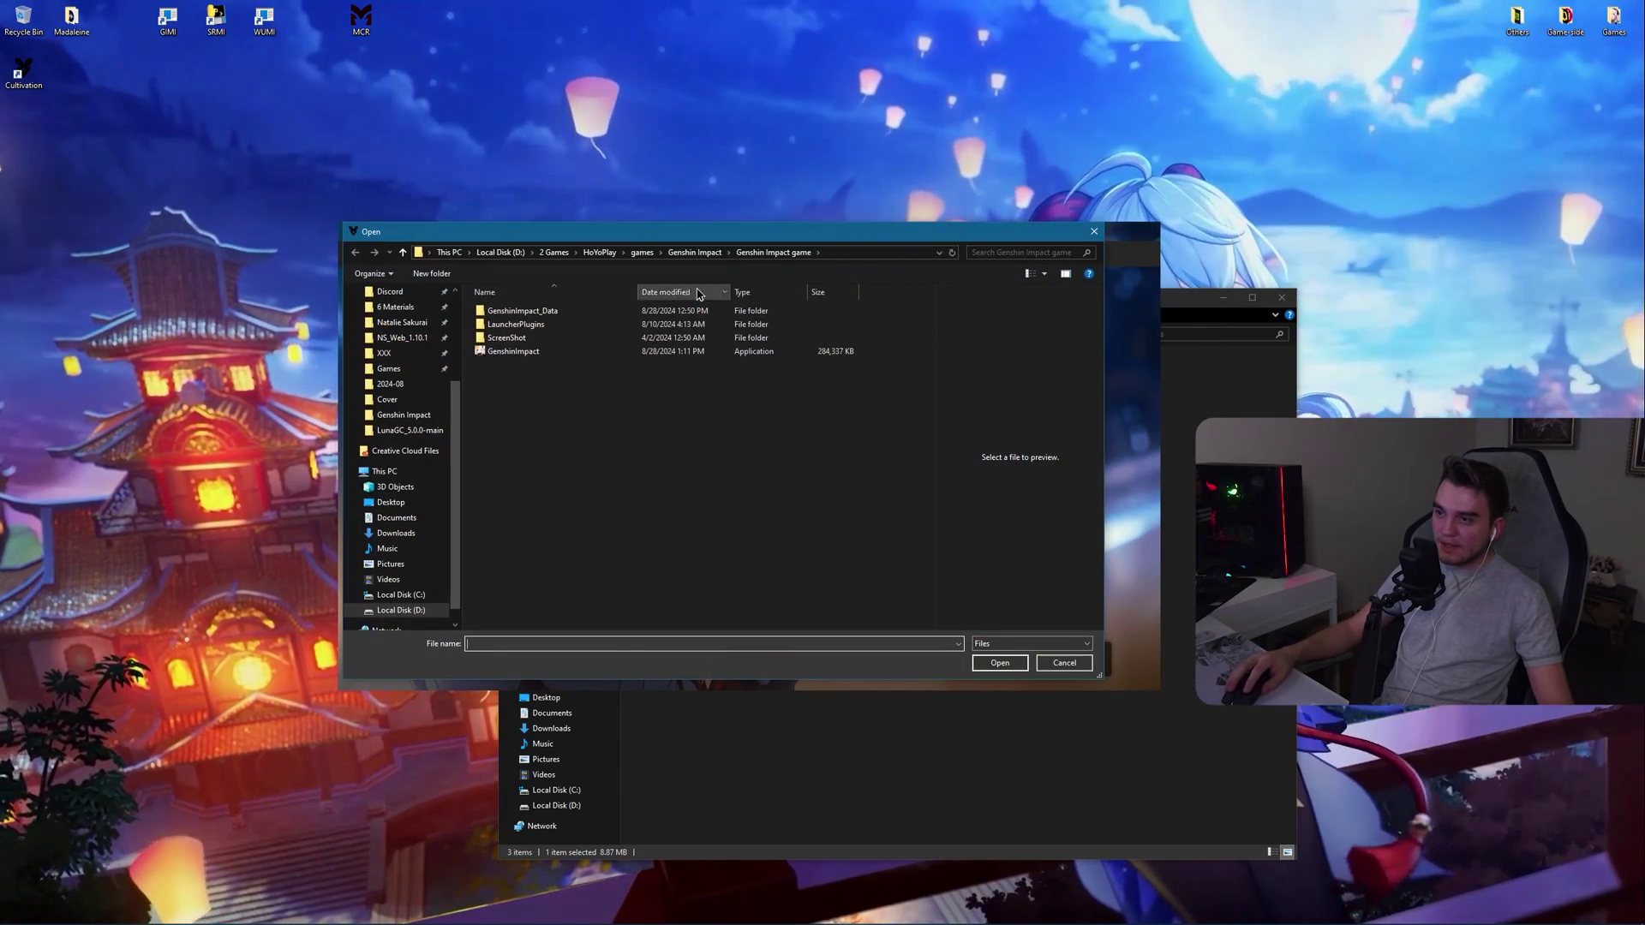
{"action": "left_click", "coordinate": [513, 351]}
{"action": "left_click", "coordinate": [1000, 663]}
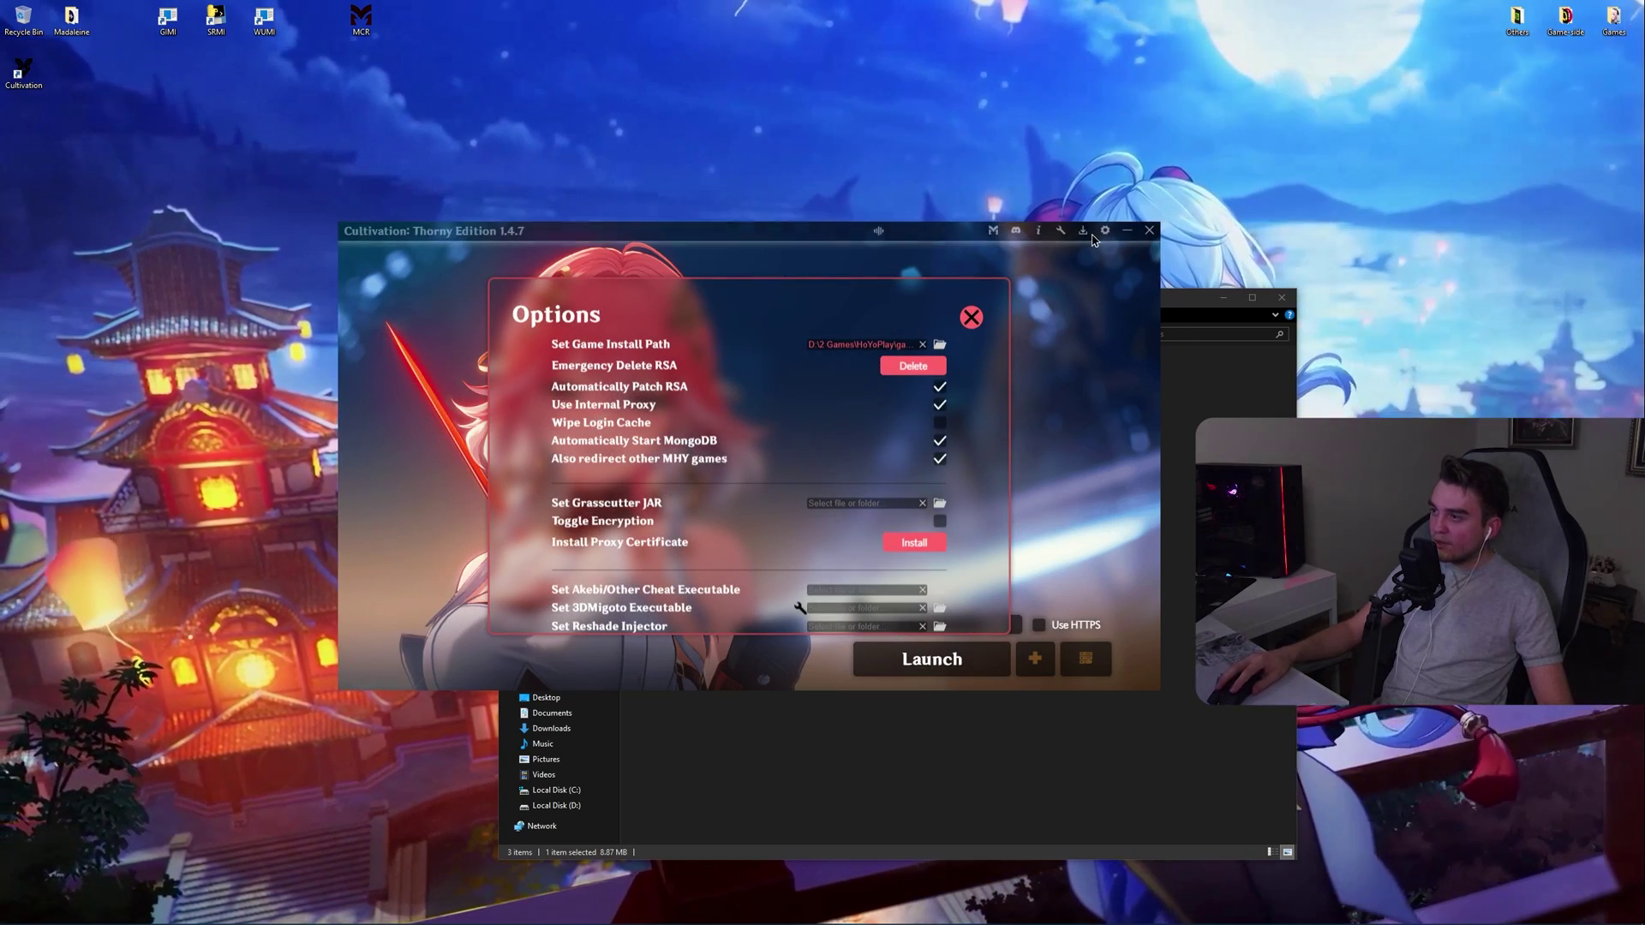
{"action": "left_click", "coordinate": [1128, 233]}
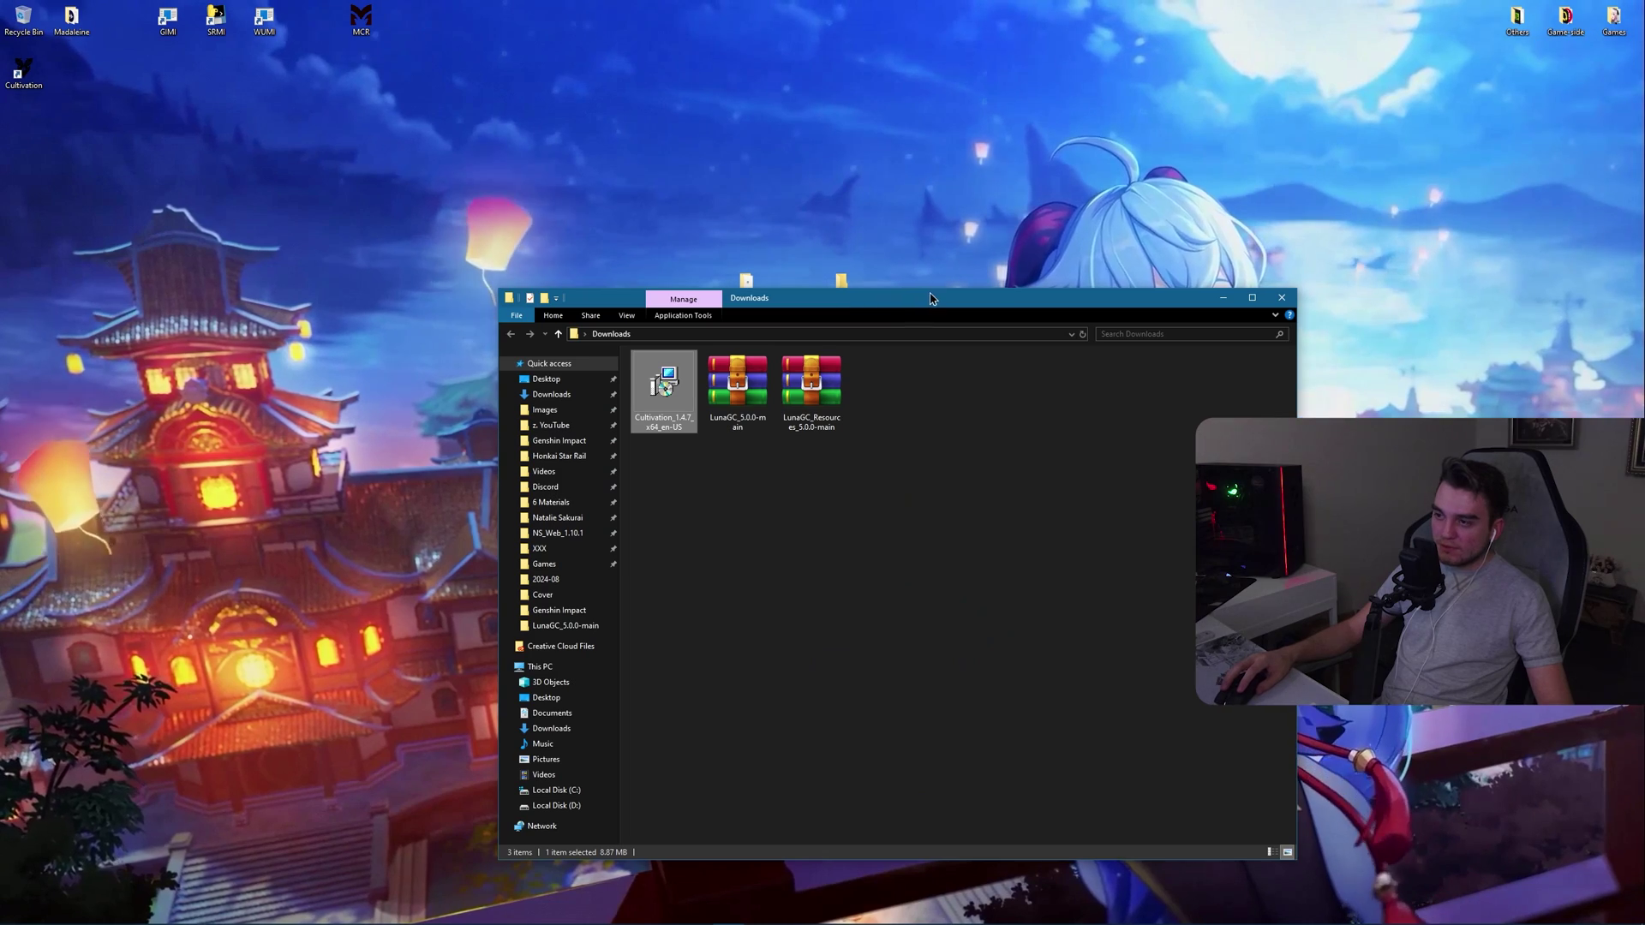
Step: Open the desktop's Private Server folder beside Downloads and extract LunaGC_5.0.0-main from its archive into it
{"action": "left_click_drag", "start_coordinate": [916, 308], "coordinate": [790, 353]}
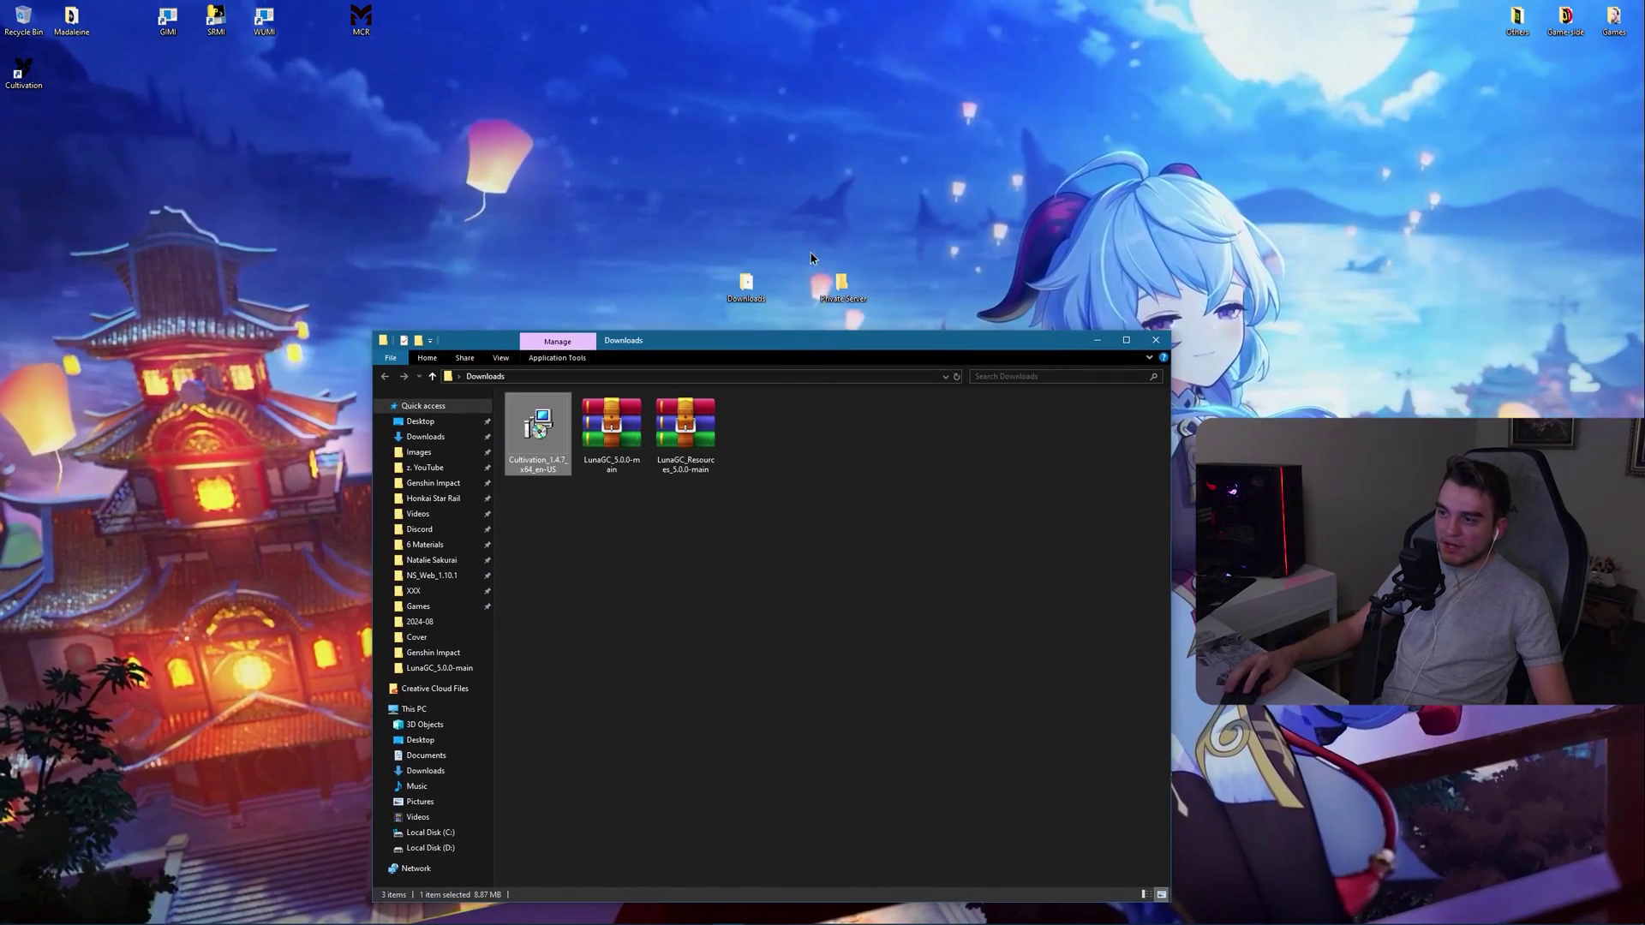
{"action": "left_click", "coordinate": [857, 294]}
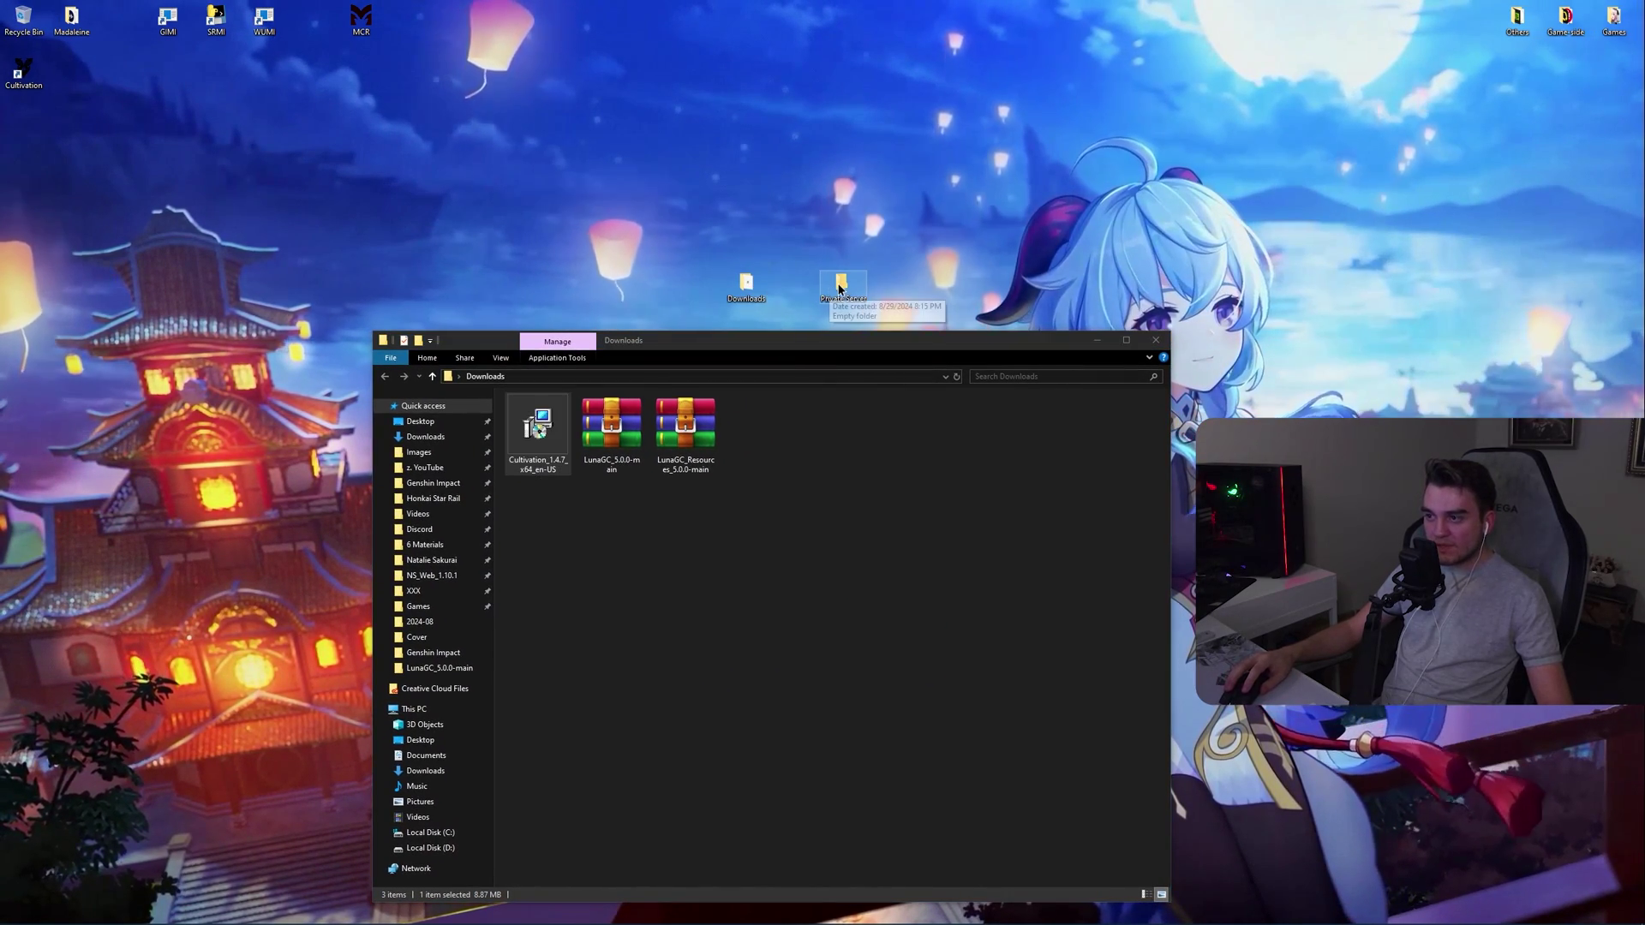
{"action": "double_click", "coordinate": [854, 292]}
{"action": "left_click_drag", "start_coordinate": [847, 353], "coordinate": [598, 182]}
{"action": "left_click", "coordinate": [969, 515]}
{"action": "left_click_drag", "start_coordinate": [814, 349], "coordinate": [1177, 245]}
{"action": "left_click", "coordinate": [986, 339]}
{"action": "double_click", "coordinate": [988, 341]}
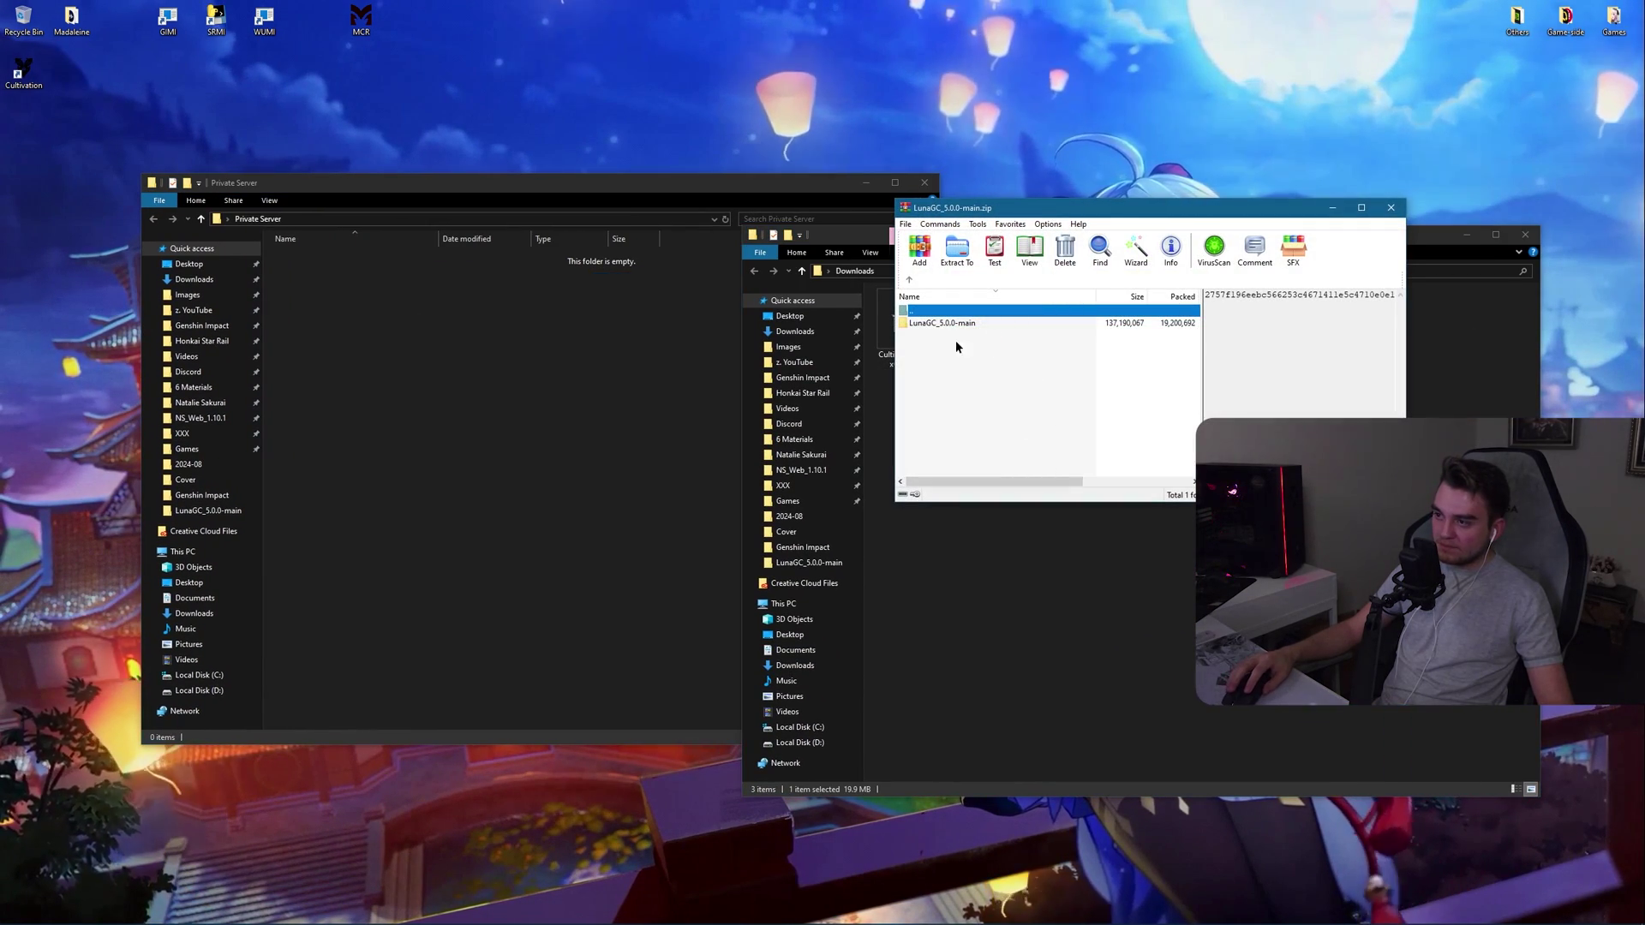
{"action": "left_click_drag", "start_coordinate": [960, 326], "coordinate": [476, 414]}
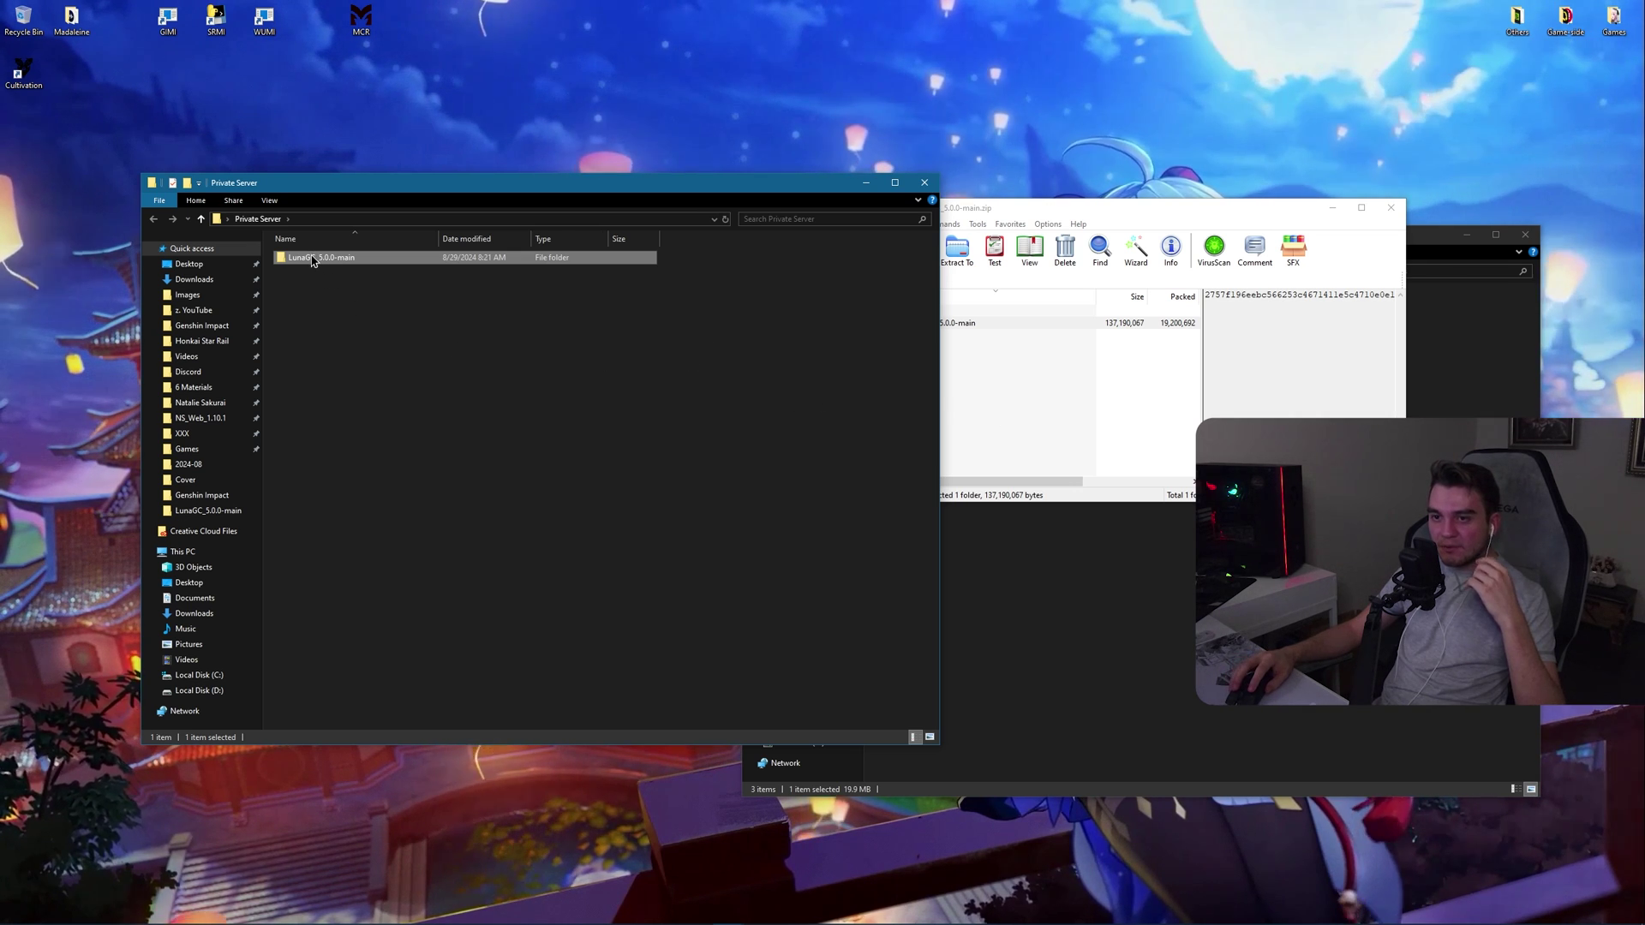
Step: Move everything inside LunaGC_5.0.0-main up into the Private Server folder and delete the emptied folder
{"action": "double_click", "coordinate": [364, 258]}
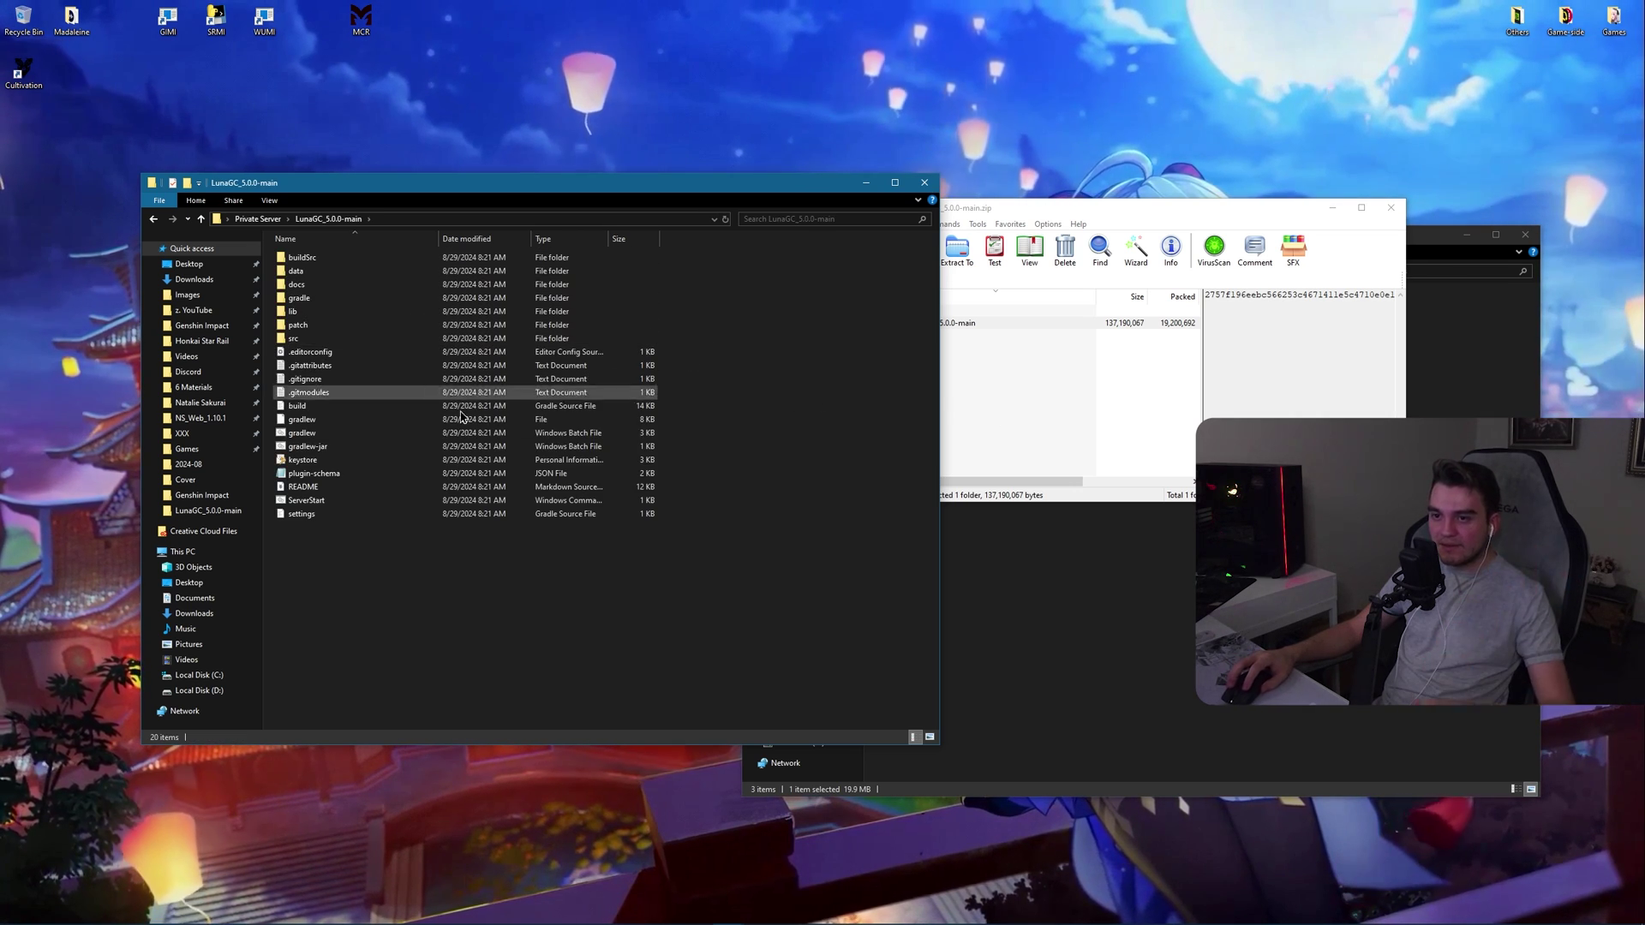
{"action": "left_click_drag", "start_coordinate": [440, 558], "coordinate": [308, 257]}
{"action": "key", "text": "alt+Up"}
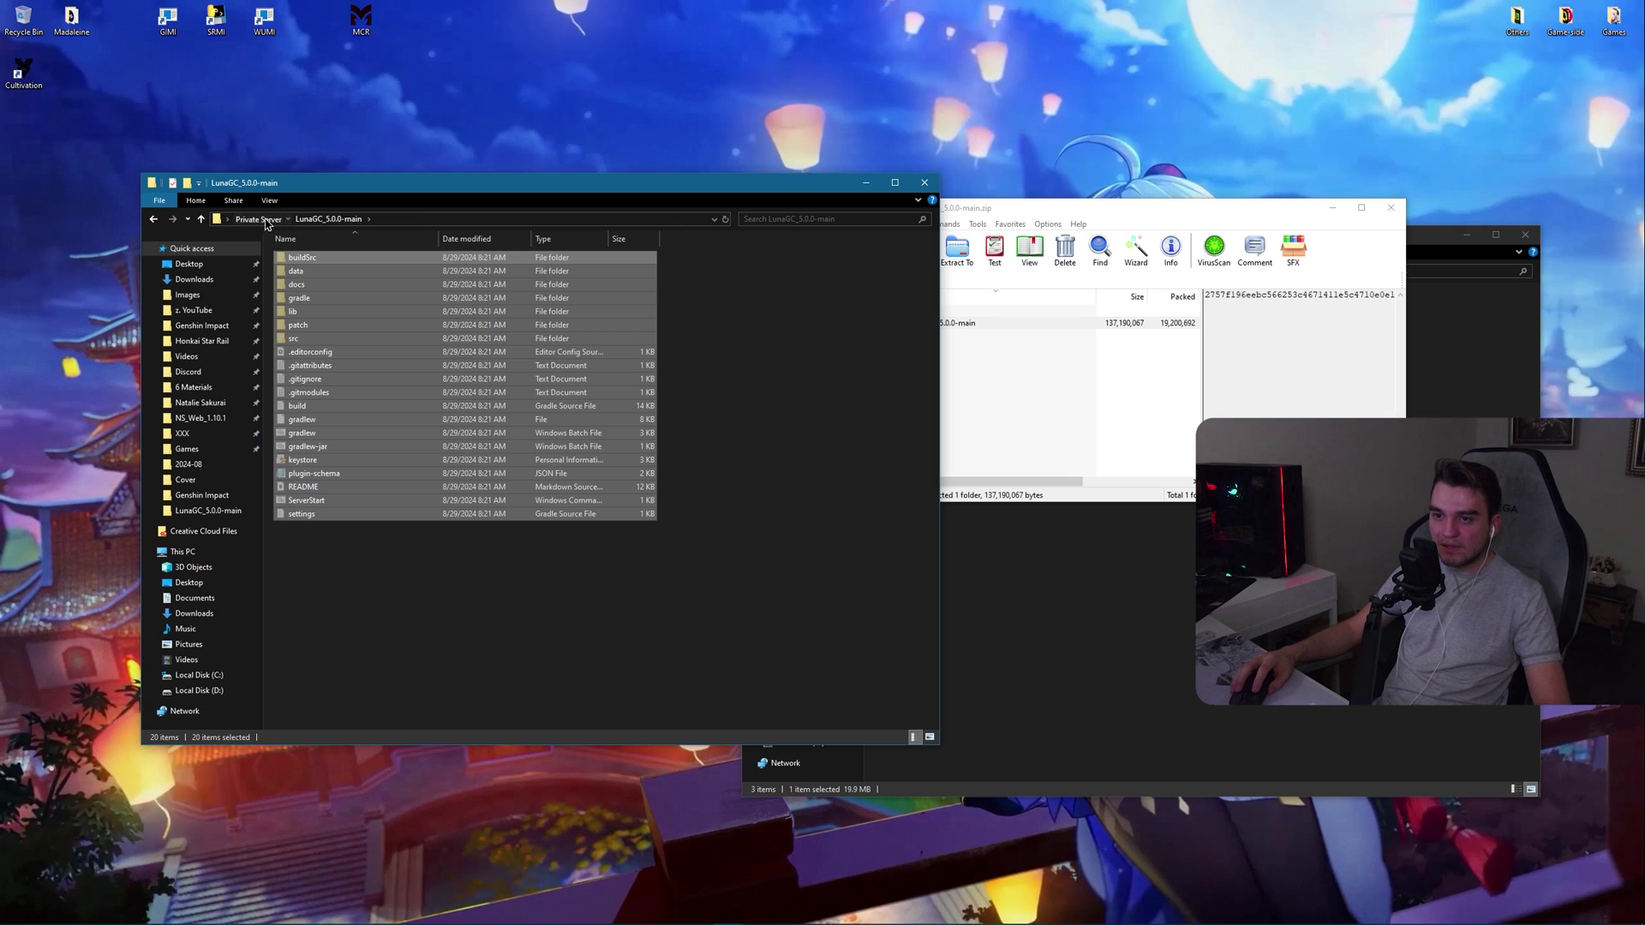
{"action": "key", "text": "ctrl+v"}
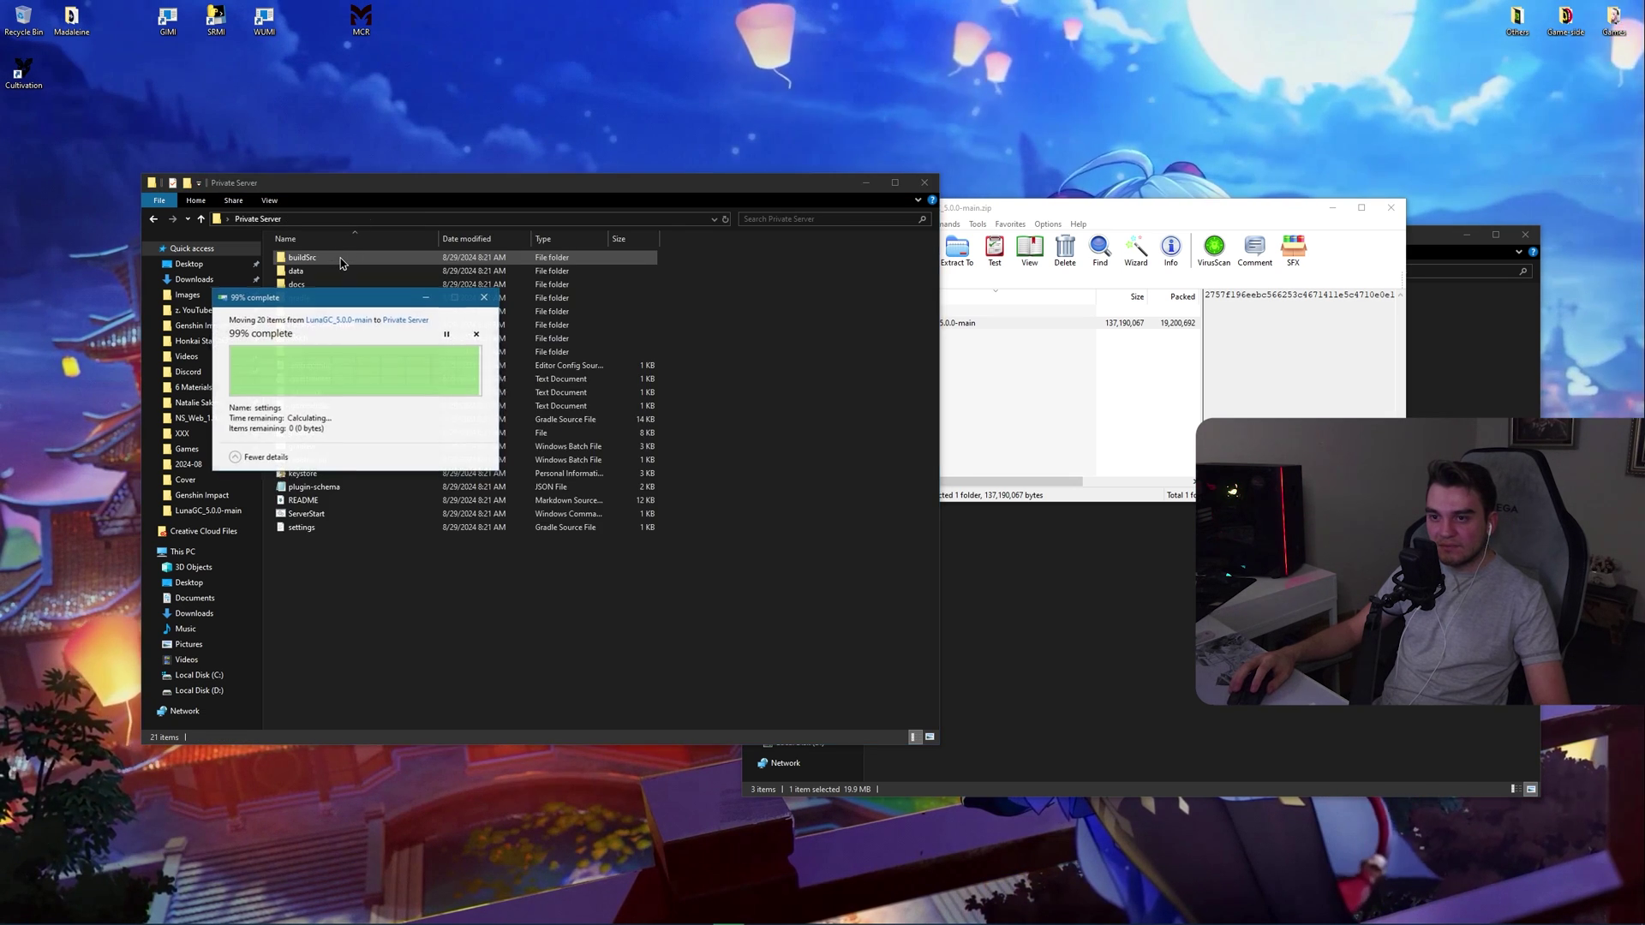
{"action": "left_click", "coordinate": [332, 325]}
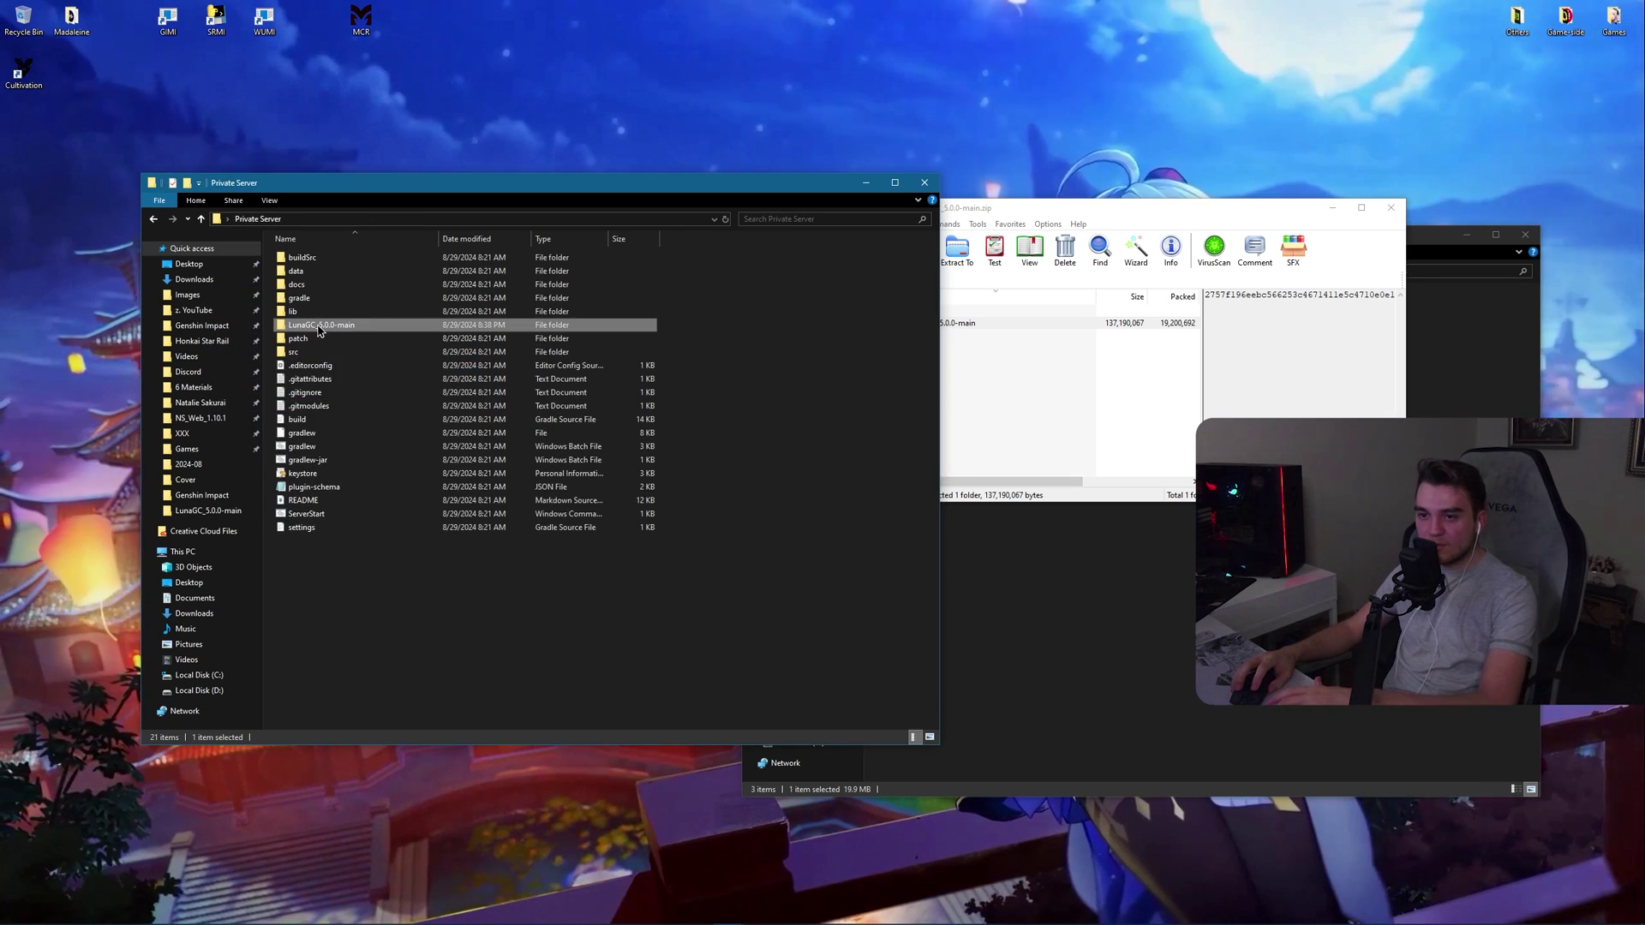
{"action": "key", "text": "Delete"}
Step: Close the LunaGC archive, extract LunaGC_Resources_5.0.0-main from its archive into the Private Server folder, and close that archive
{"action": "left_click", "coordinate": [1261, 214]}
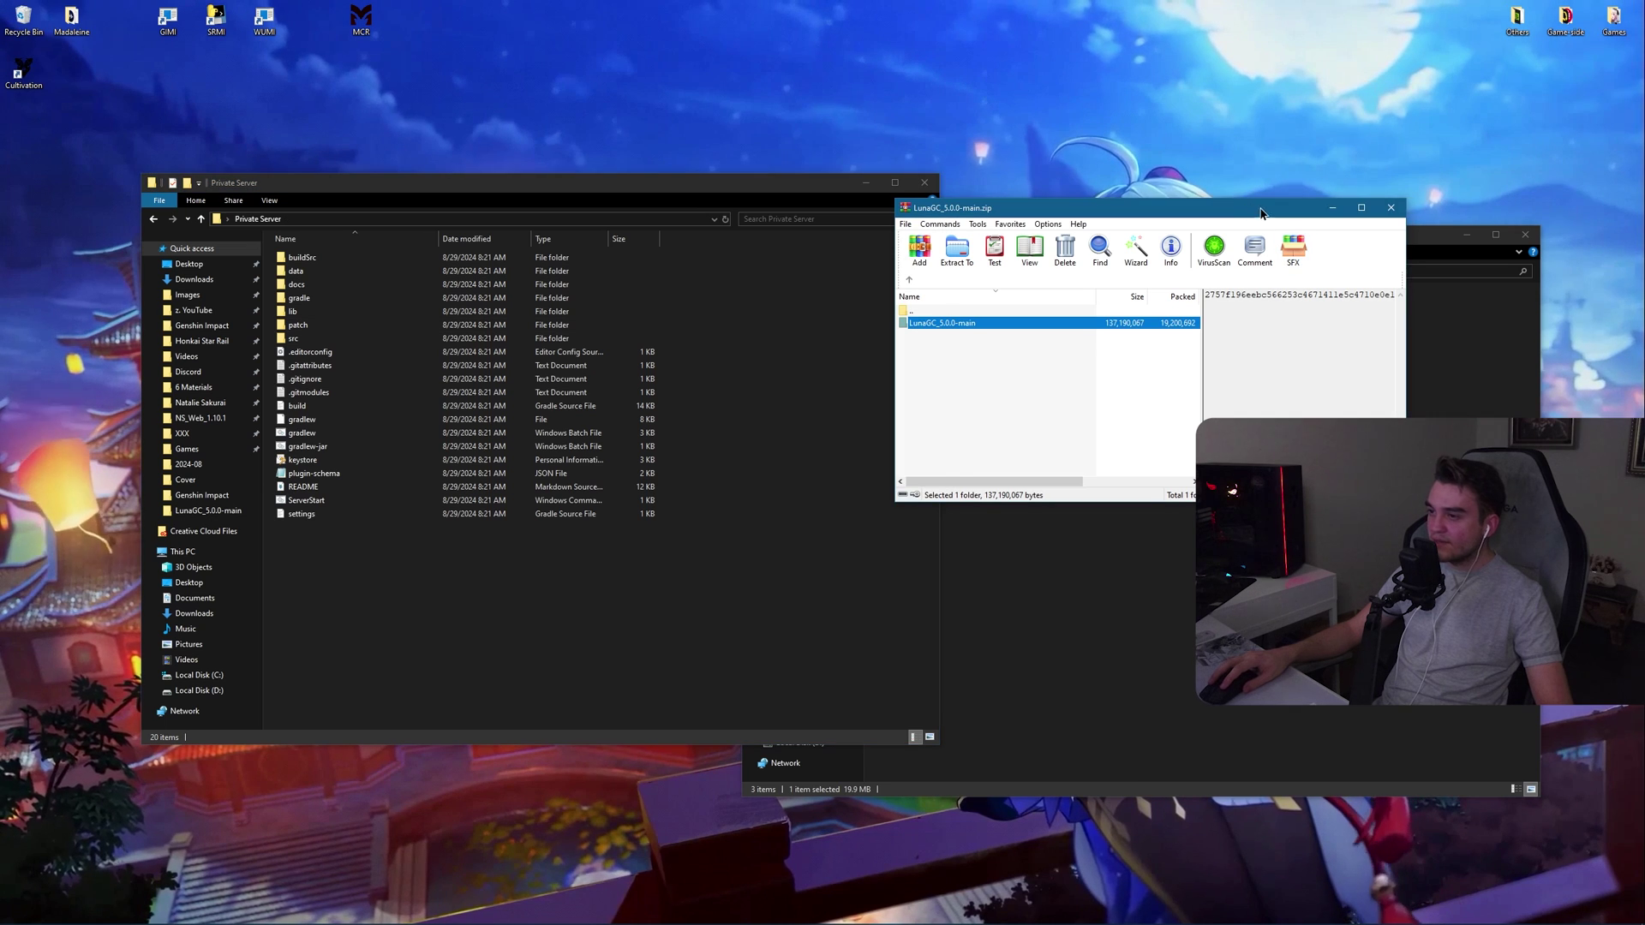
{"action": "left_click", "coordinate": [1391, 207]}
{"action": "double_click", "coordinate": [1067, 326]}
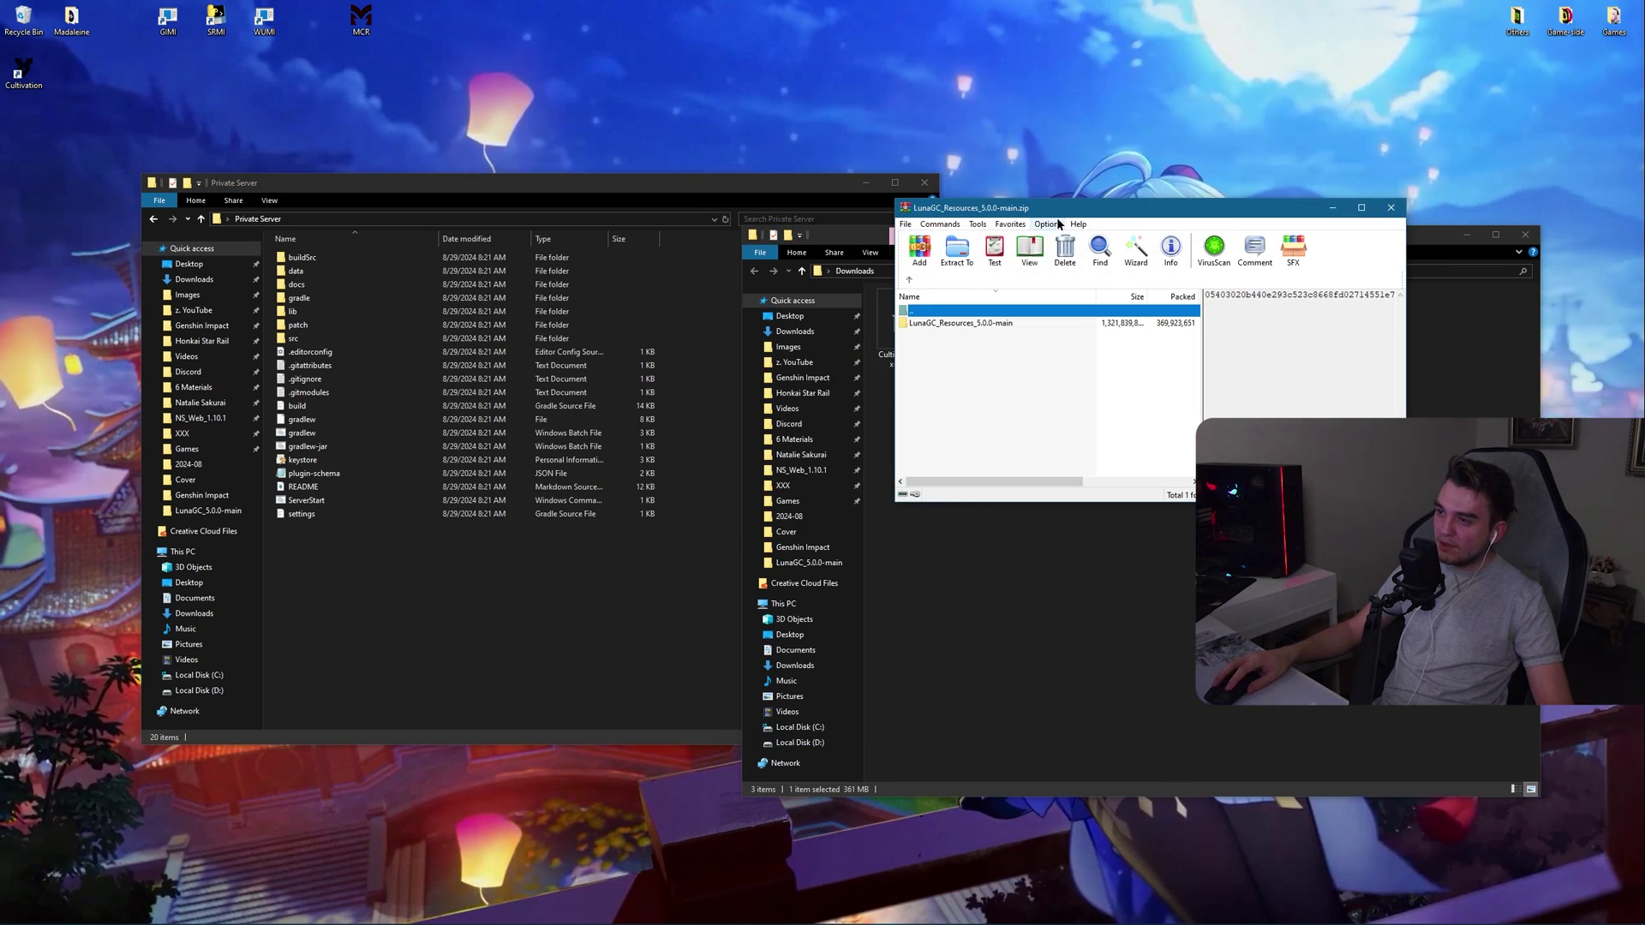
{"action": "left_click_drag", "start_coordinate": [966, 324], "coordinate": [497, 612]}
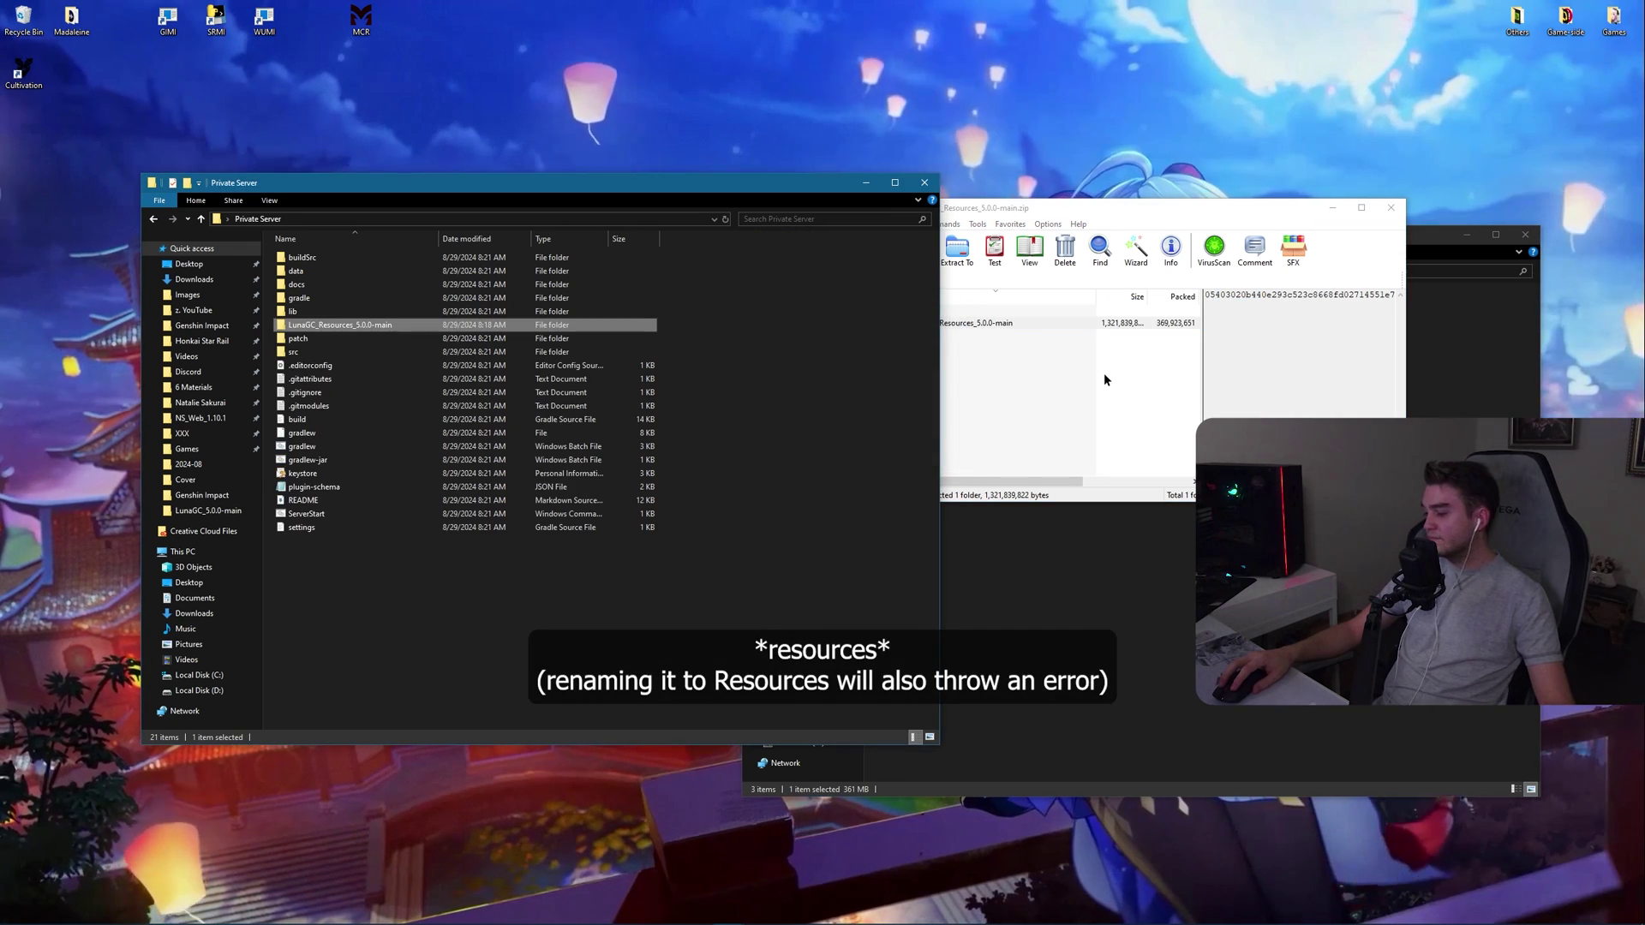
{"action": "left_click", "coordinate": [1164, 207]}
{"action": "key", "text": "Escape"}
Step: Rename the extracted LunaGC_Resources_5.0.0-main folder as resources and check its contents
{"action": "left_click", "coordinate": [369, 325]}
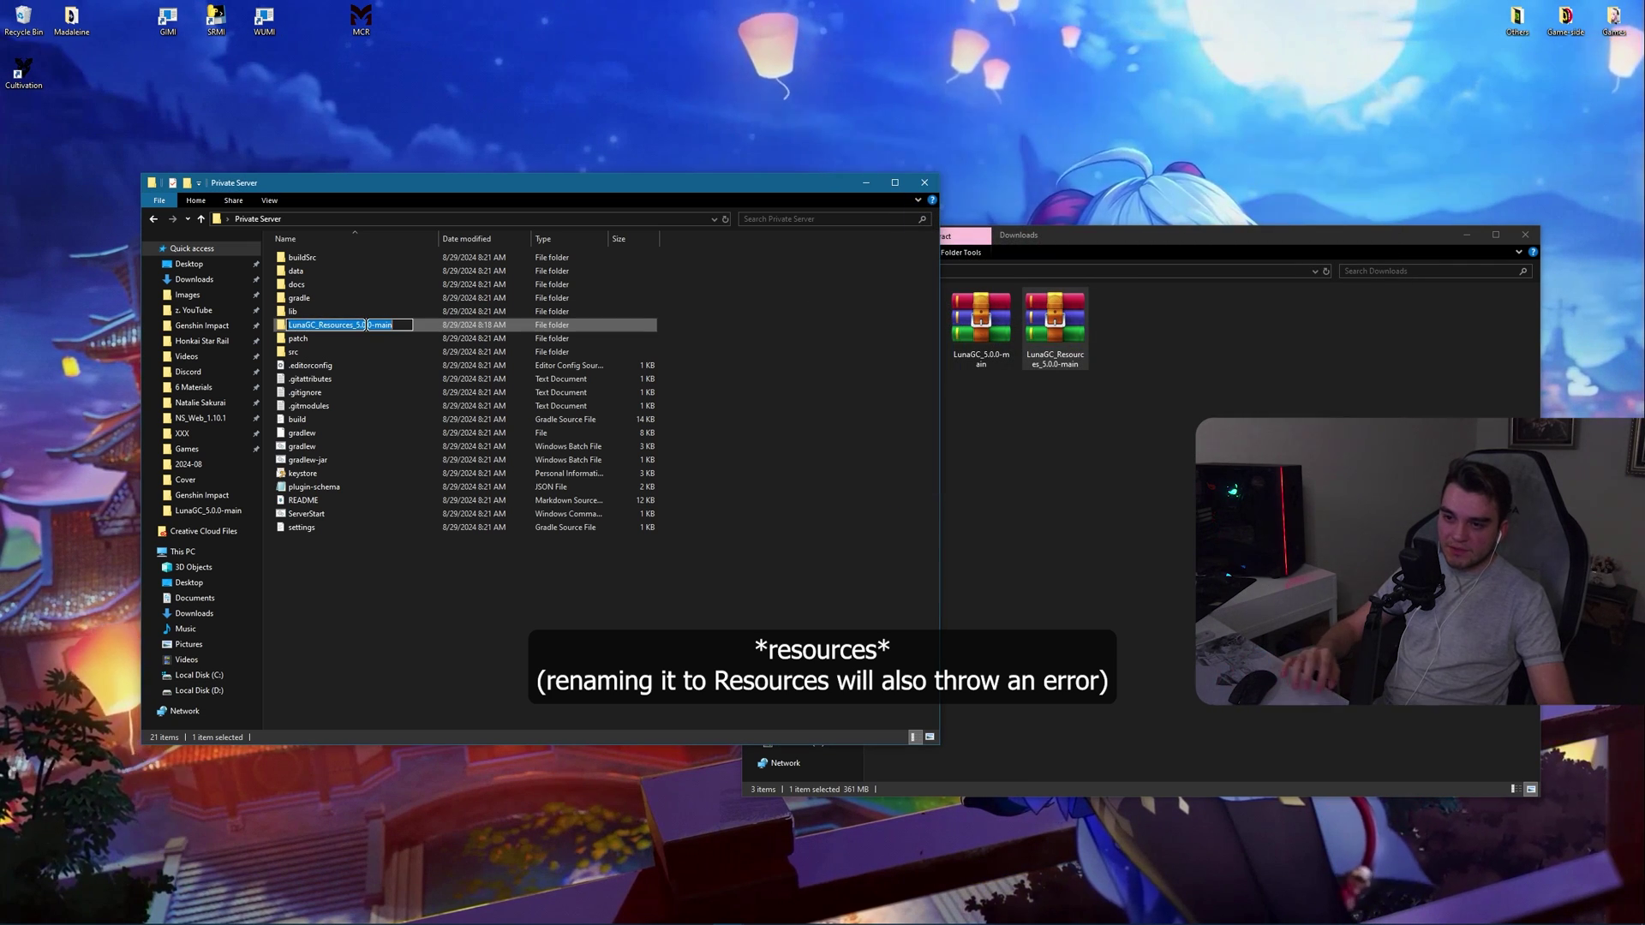
{"action": "type", "text": "resources"}
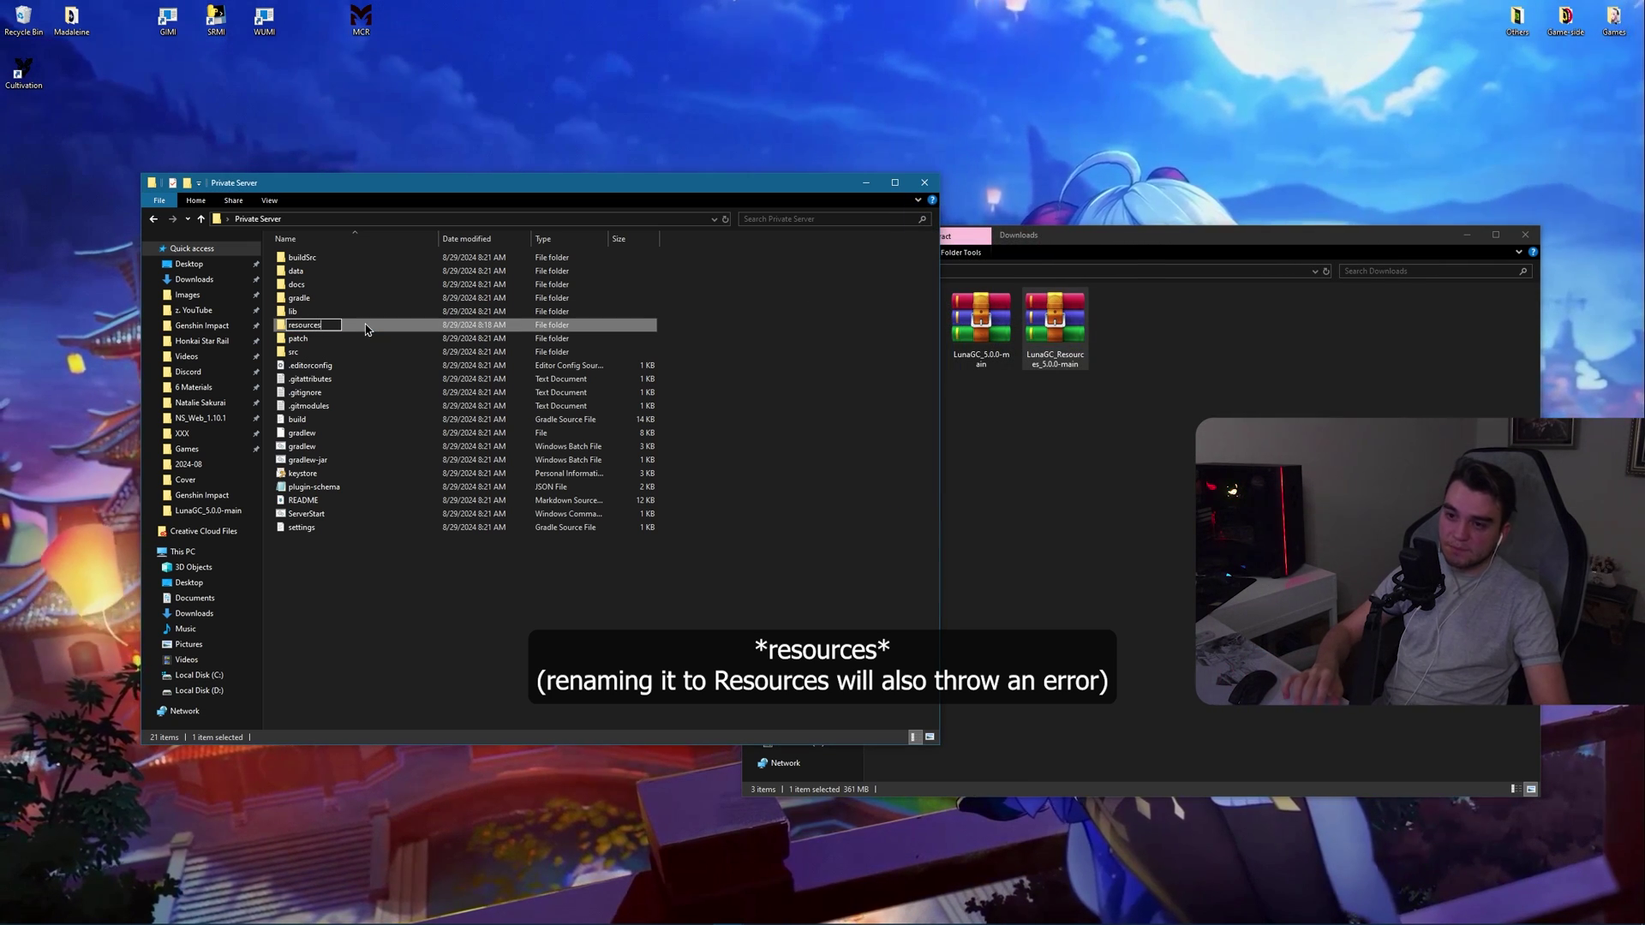
{"action": "key", "text": "Return"}
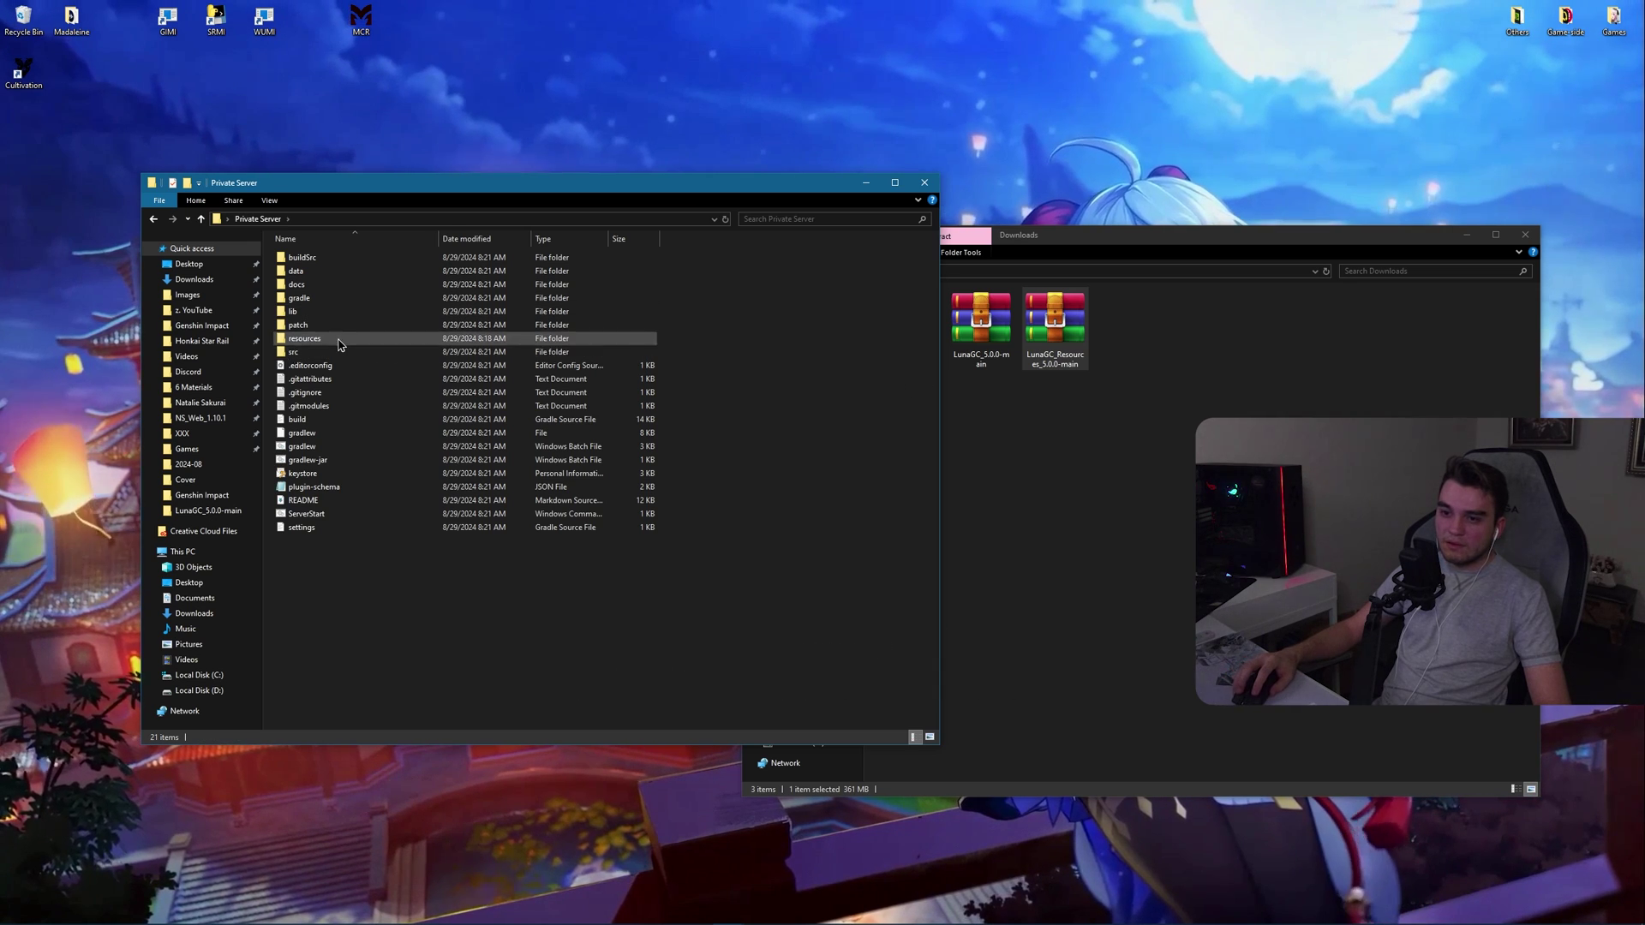
{"action": "double_click", "coordinate": [304, 338]}
{"action": "left_click", "coordinate": [150, 222]}
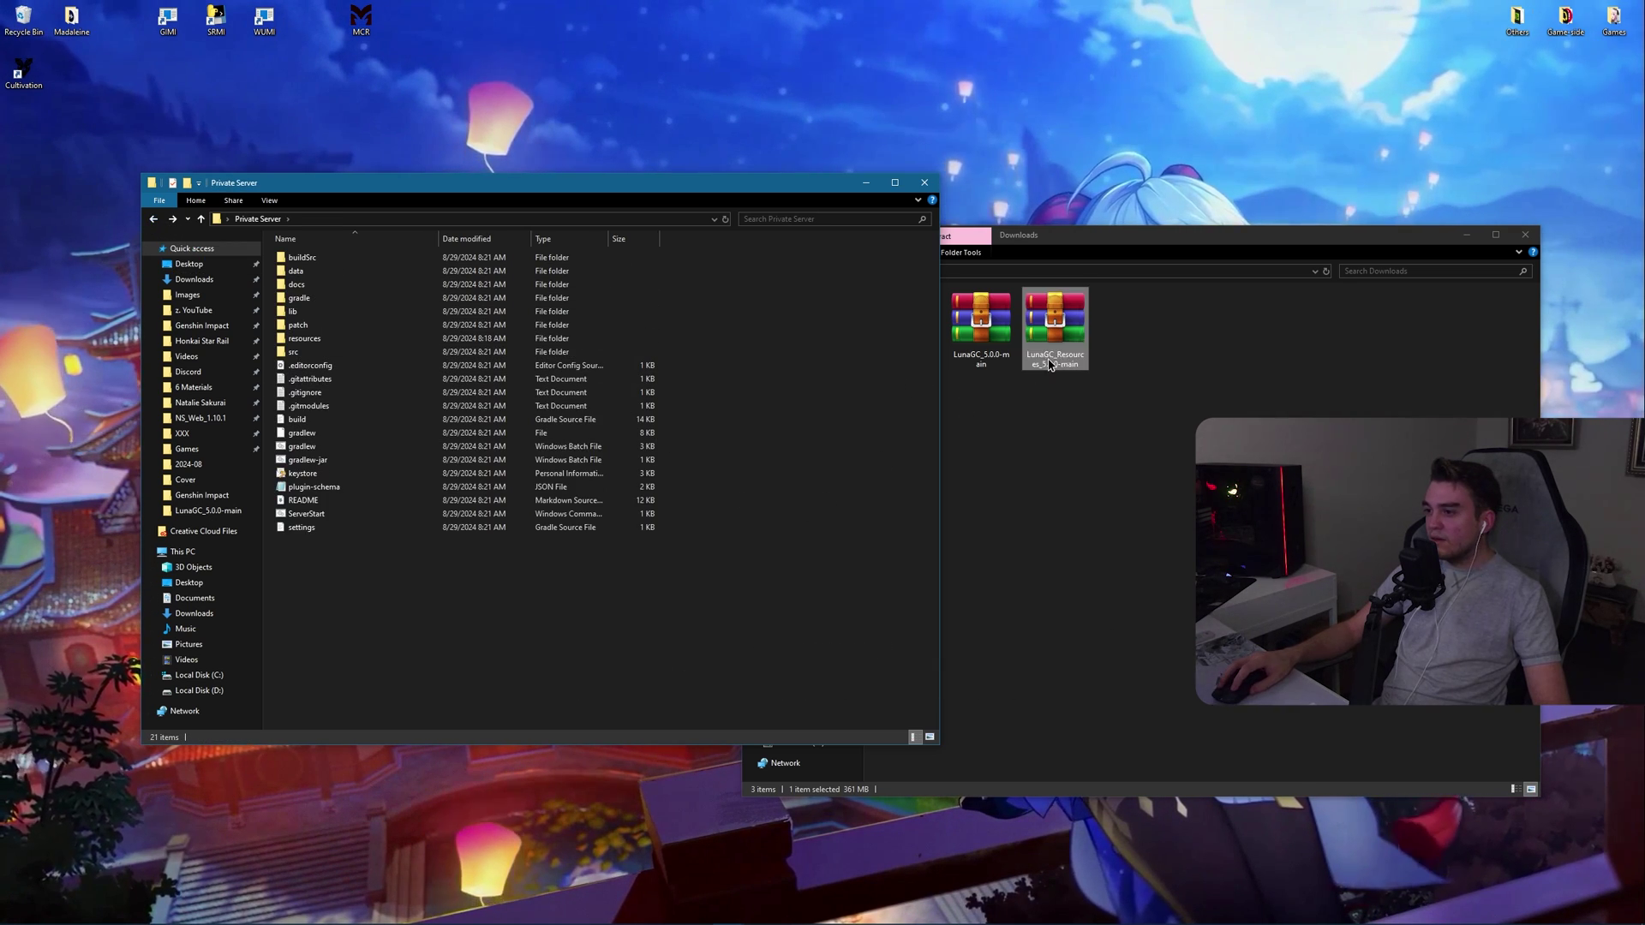
Step: Close the Downloads window and run the gradlew batch file in the Private Server folder, allowing it past the SmartScreen block
{"action": "left_click", "coordinate": [1199, 235]}
{"action": "left_click", "coordinate": [1525, 238]}
{"action": "left_click_drag", "start_coordinate": [664, 184], "coordinate": [958, 193]}
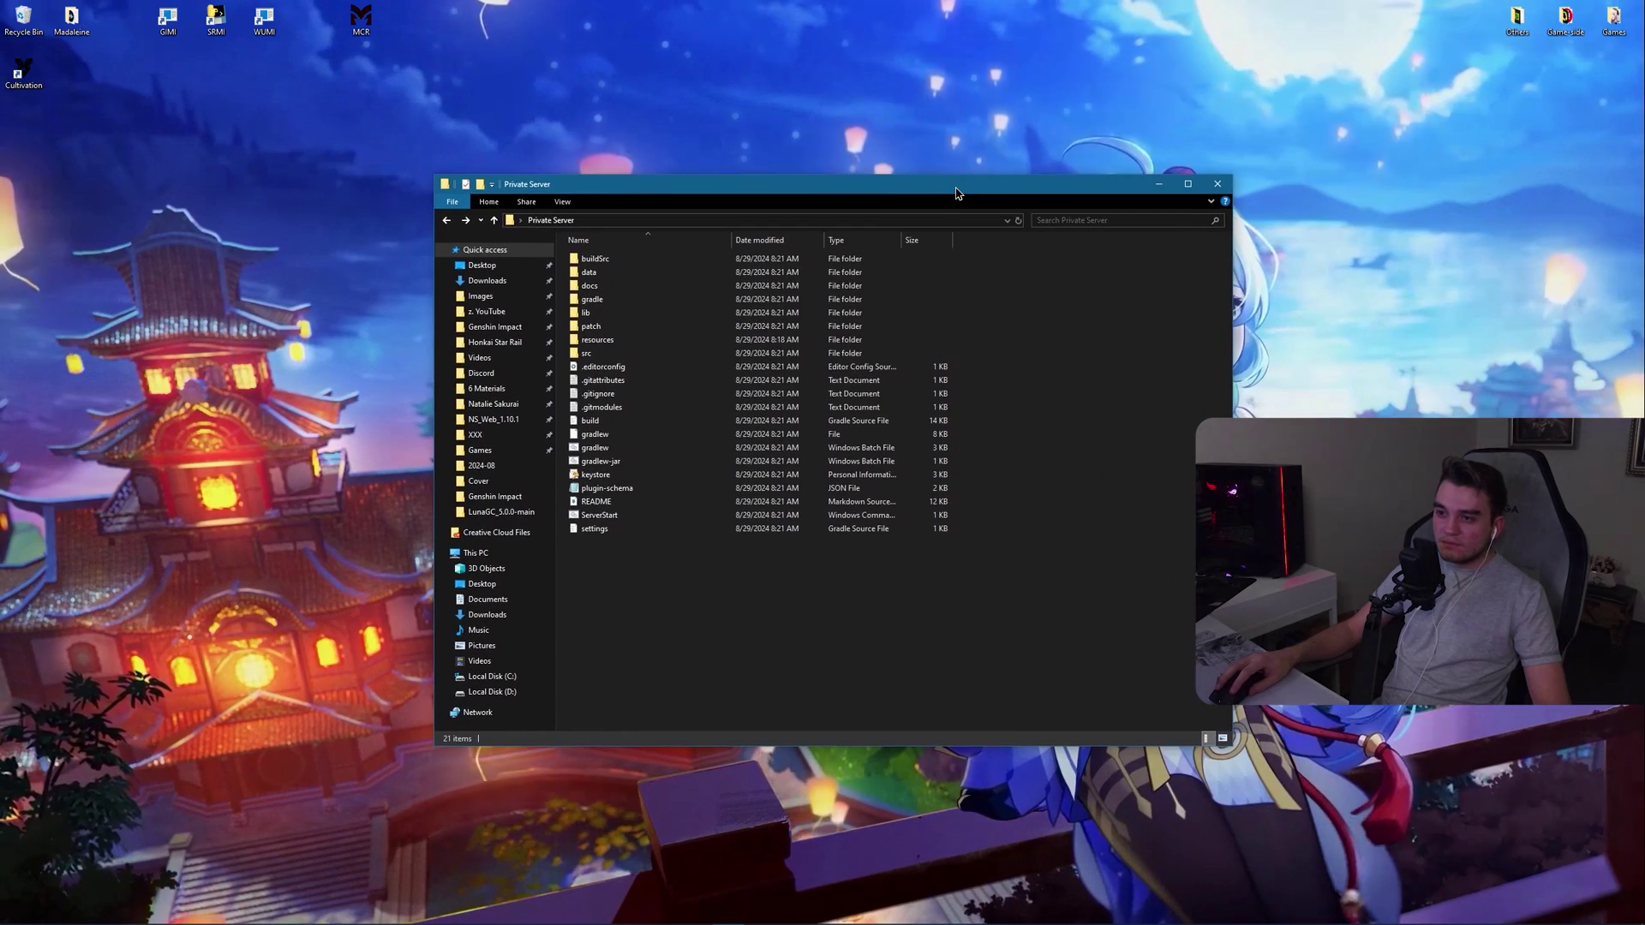
{"action": "left_click", "coordinate": [630, 454]}
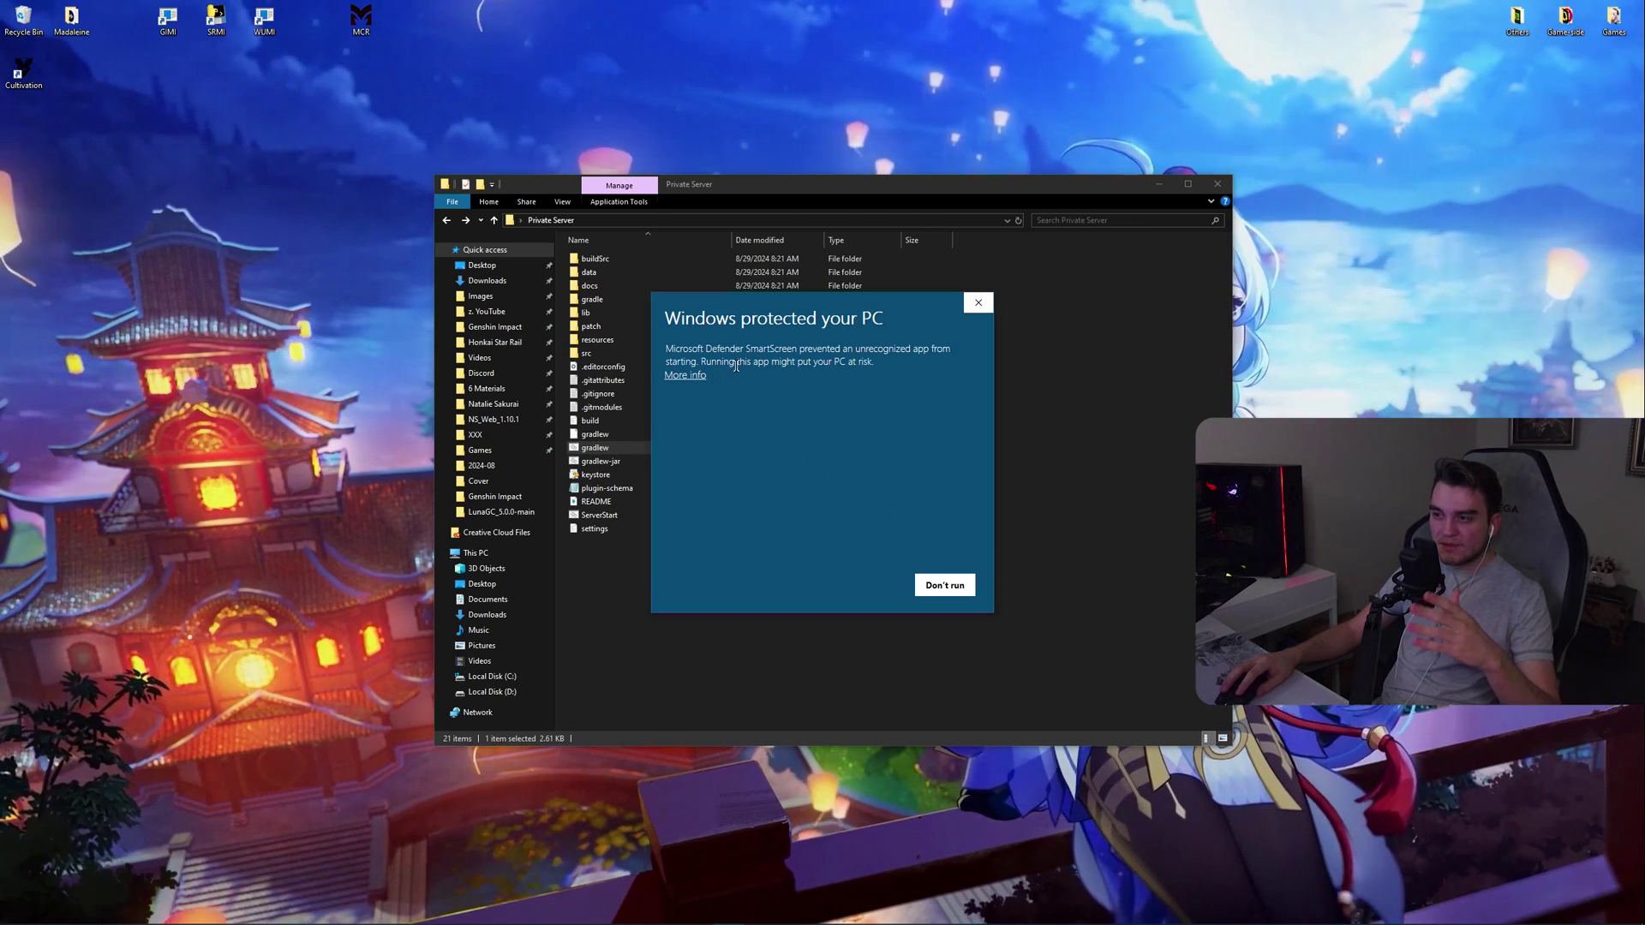
{"action": "left_click", "coordinate": [867, 585]}
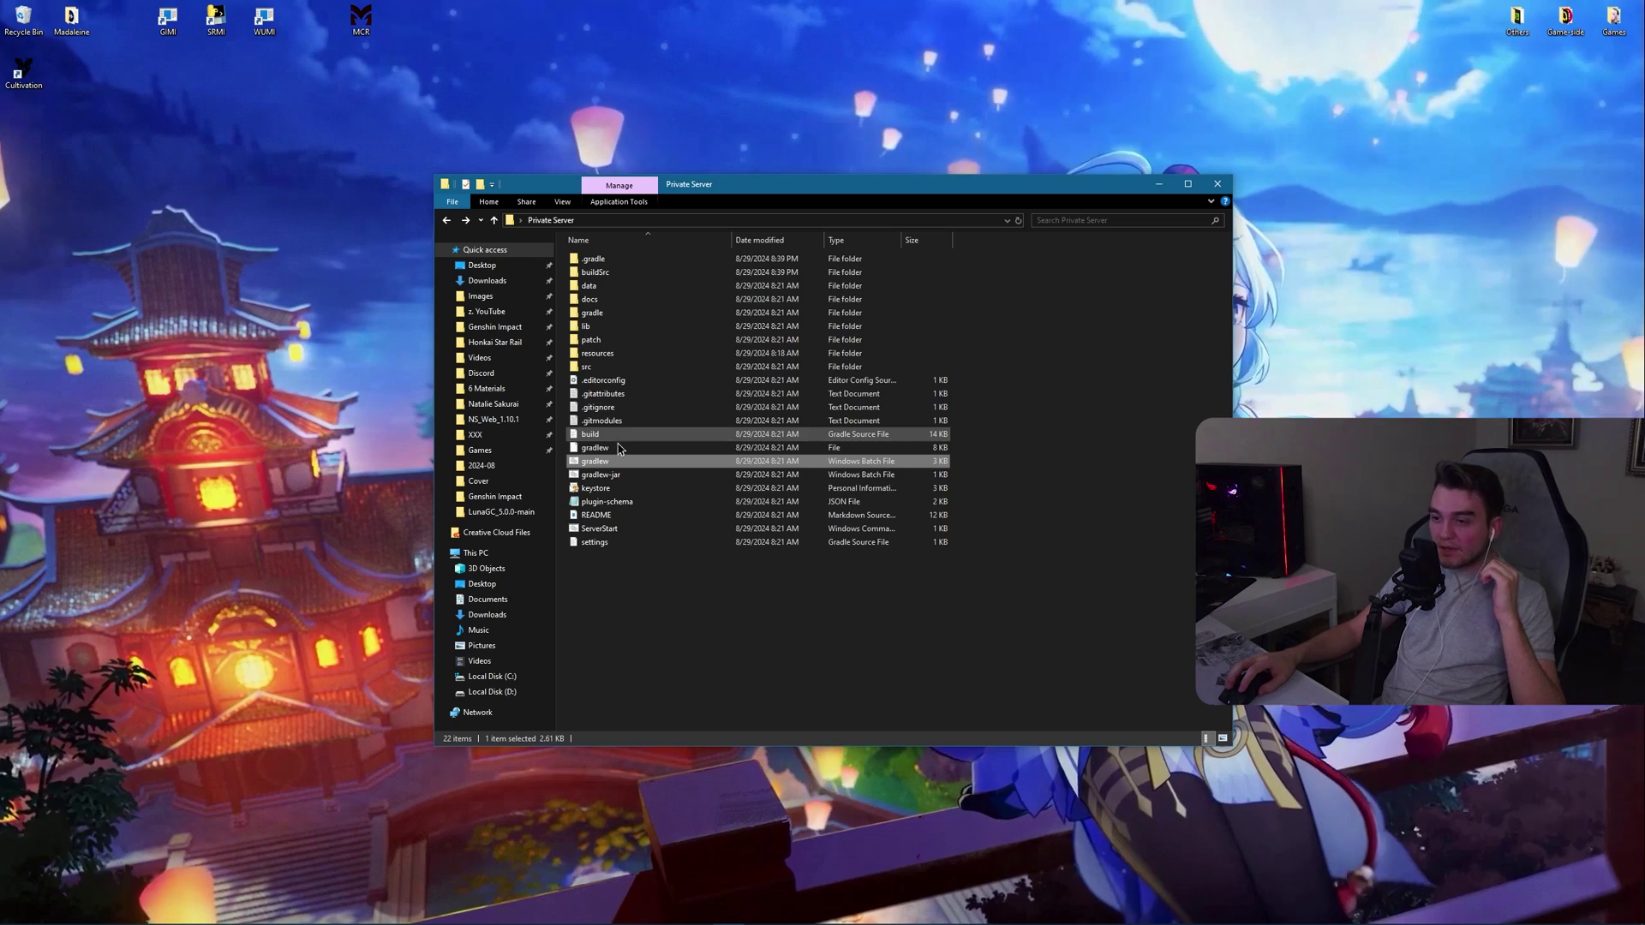
{"action": "left_click", "coordinate": [724, 579]}
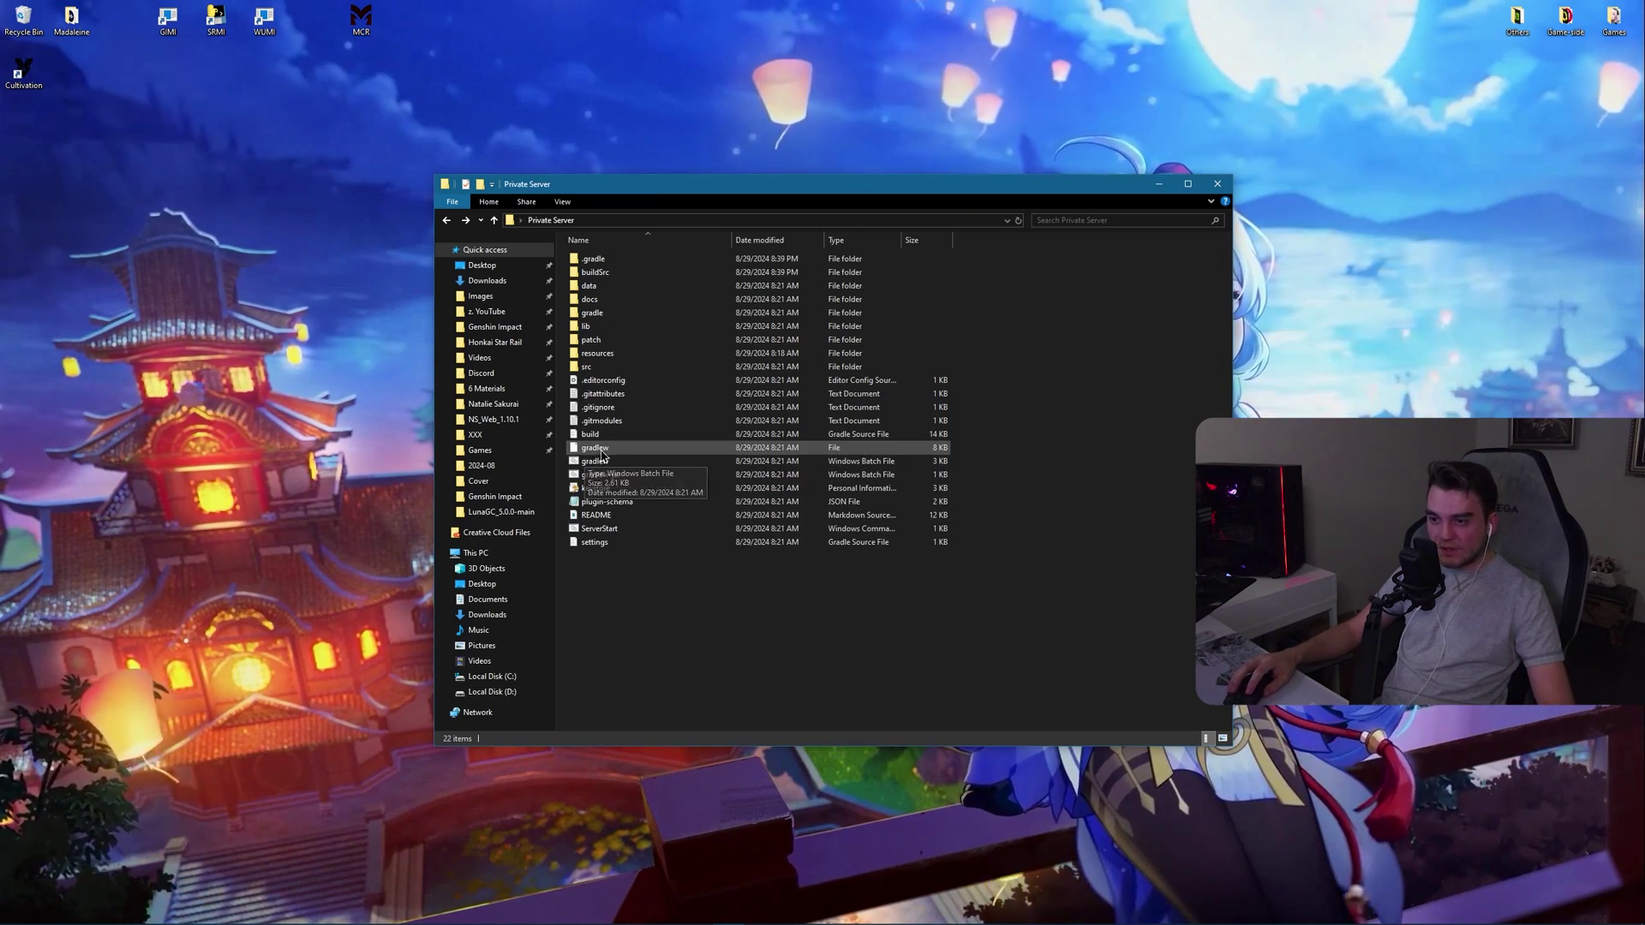
Step: Open PowerShell in the Private Server folder, run ./gradlew-jar.bat to build the server JAR, and close PowerShell when it finishes
{"action": "right_click", "coordinate": [699, 652]}
{"action": "left_click", "coordinate": [772, 820]}
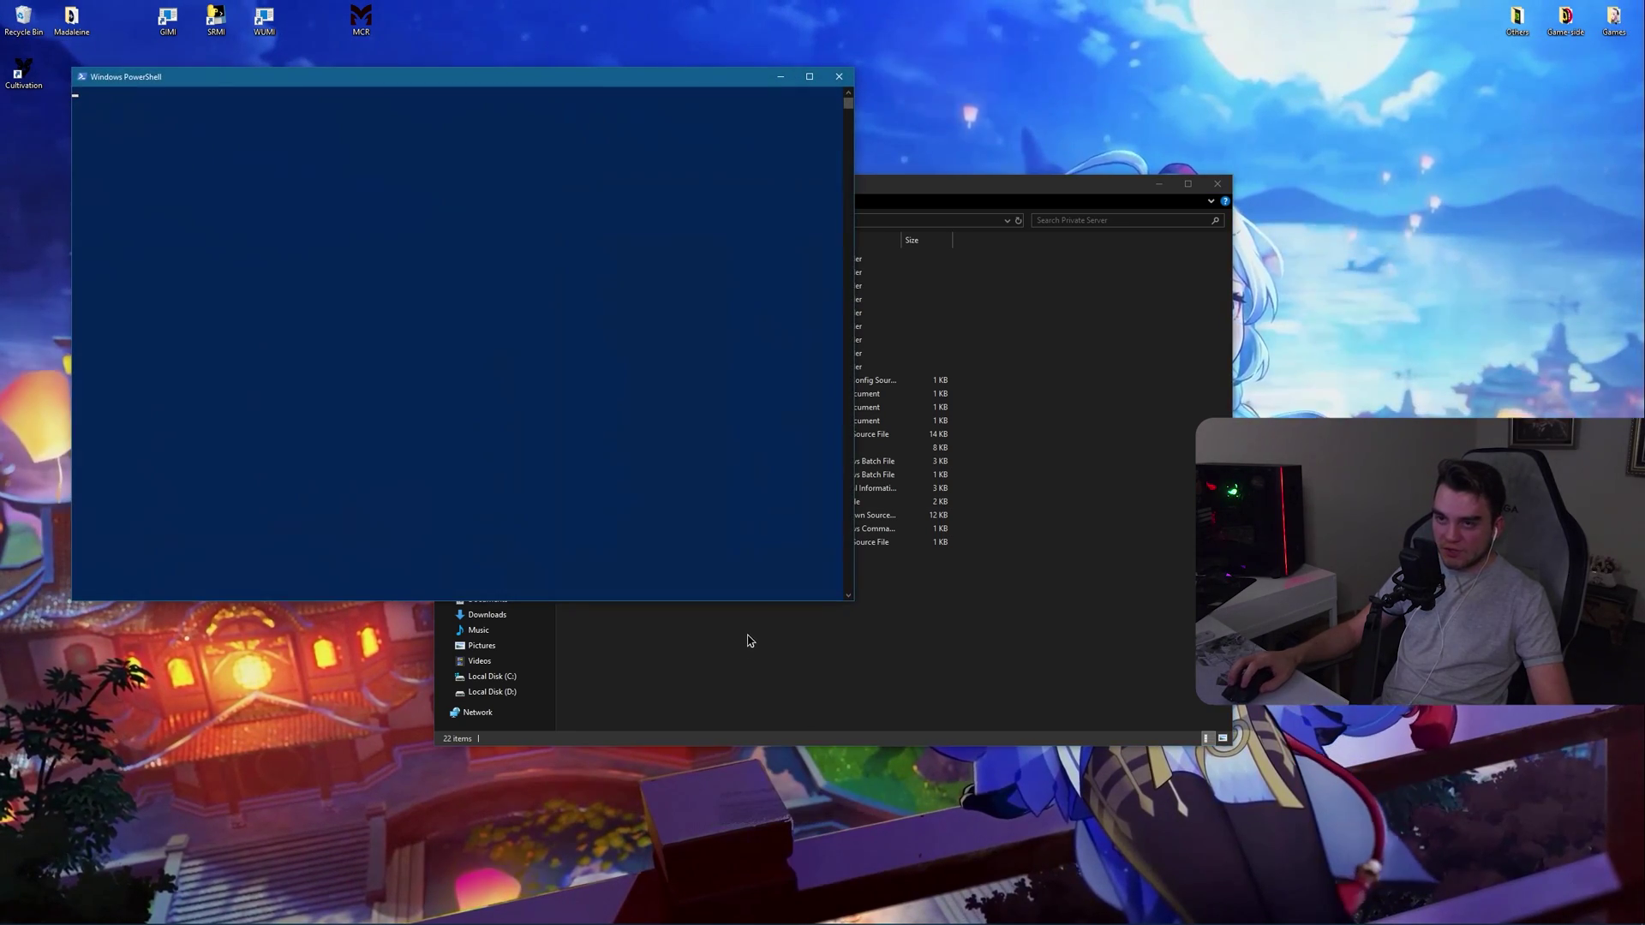
{"action": "left_click_drag", "start_coordinate": [471, 83], "coordinate": [1115, 276]}
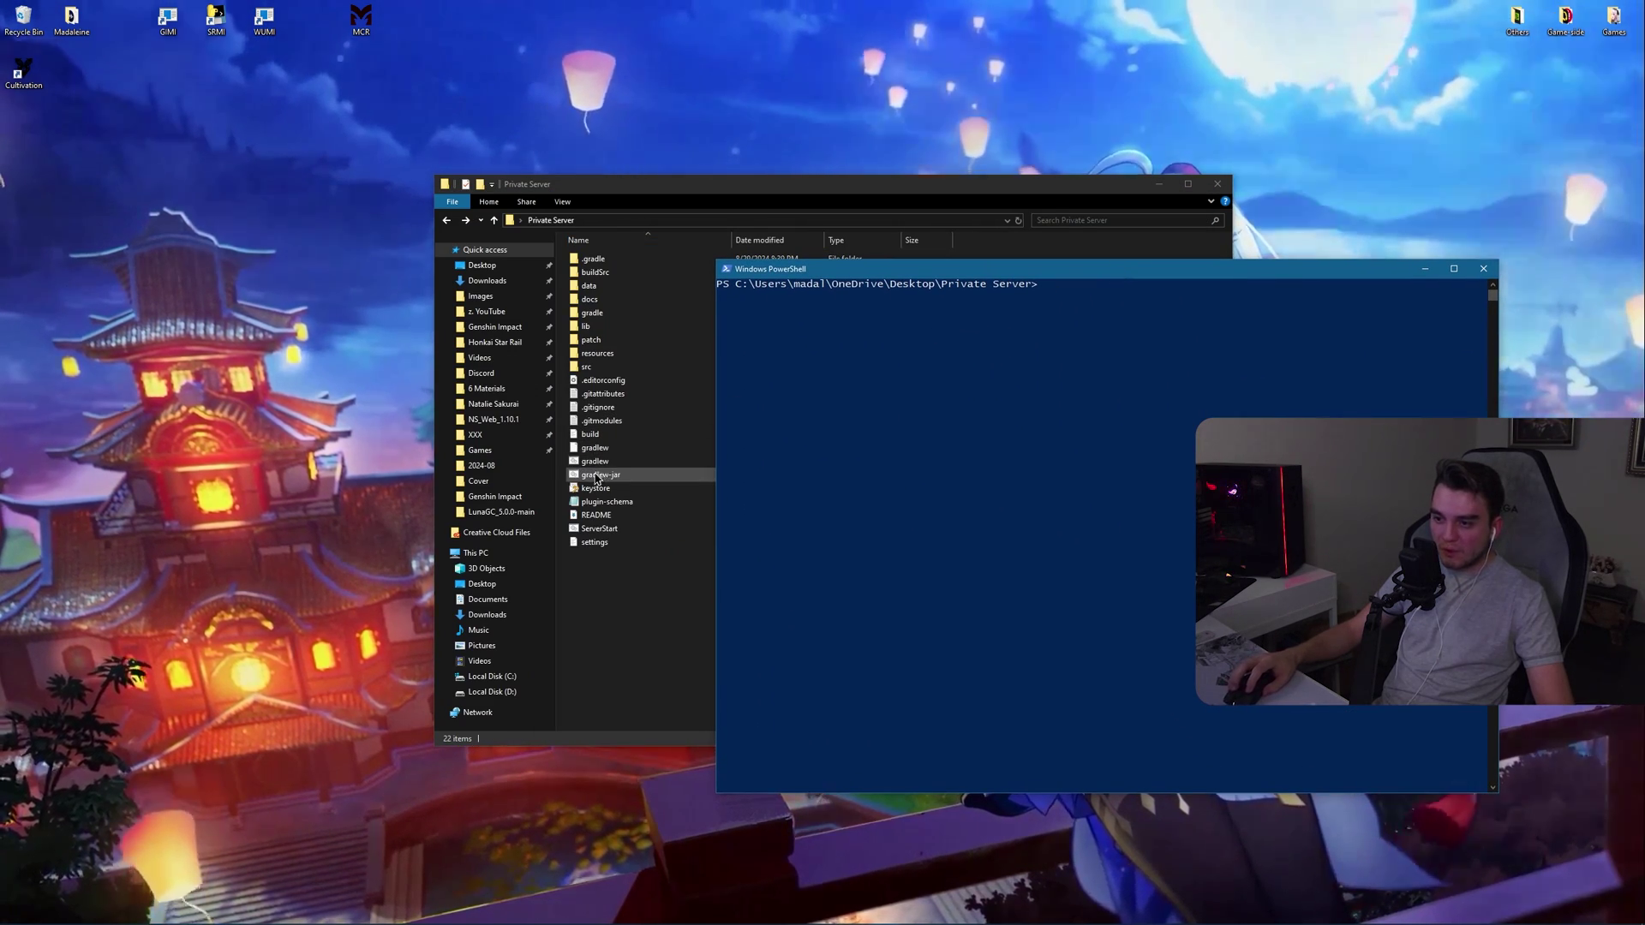
{"action": "left_click", "coordinate": [1062, 305]}
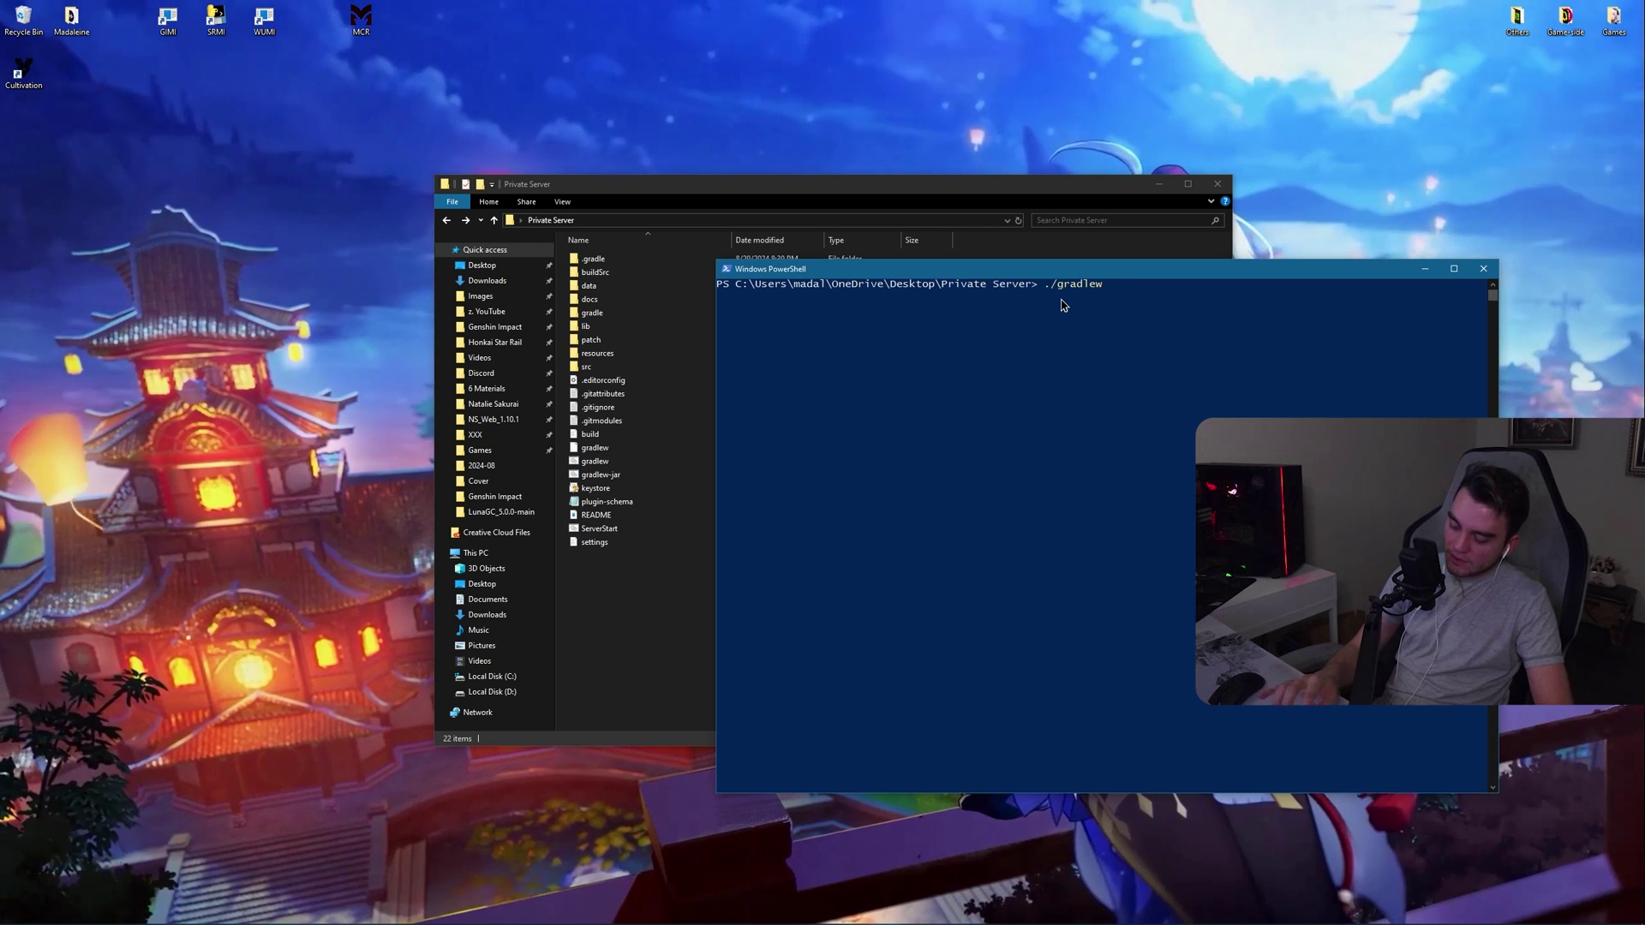
{"action": "type", "text": "ar.ba"}
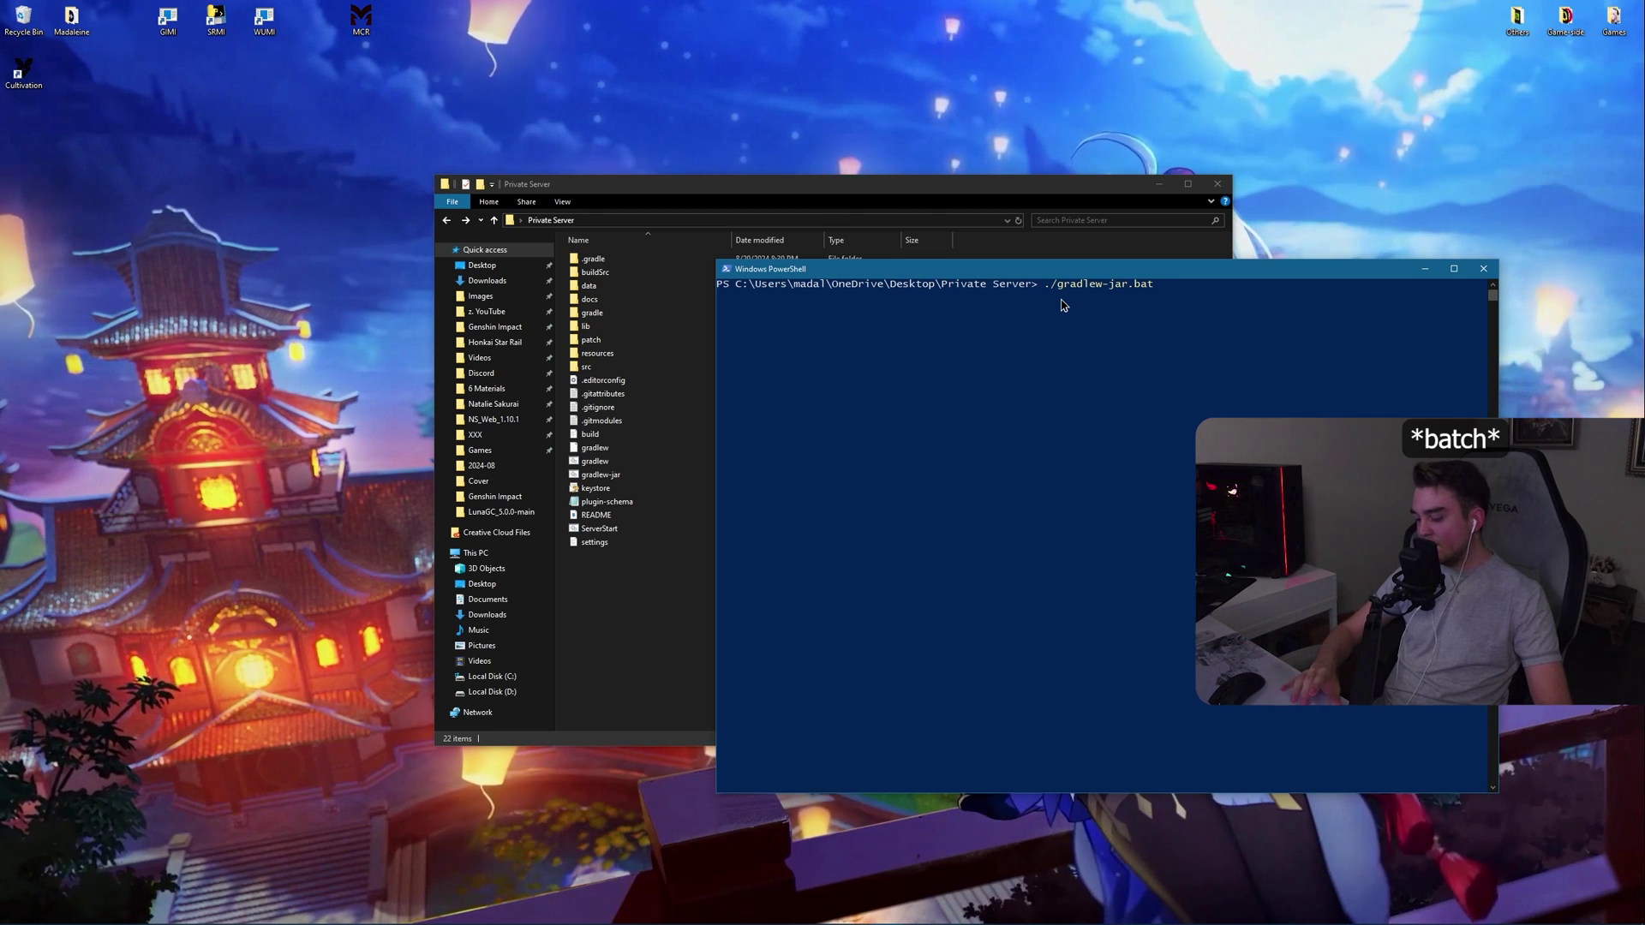
{"action": "type", "text": "t"}
{"action": "key", "text": "Return"}
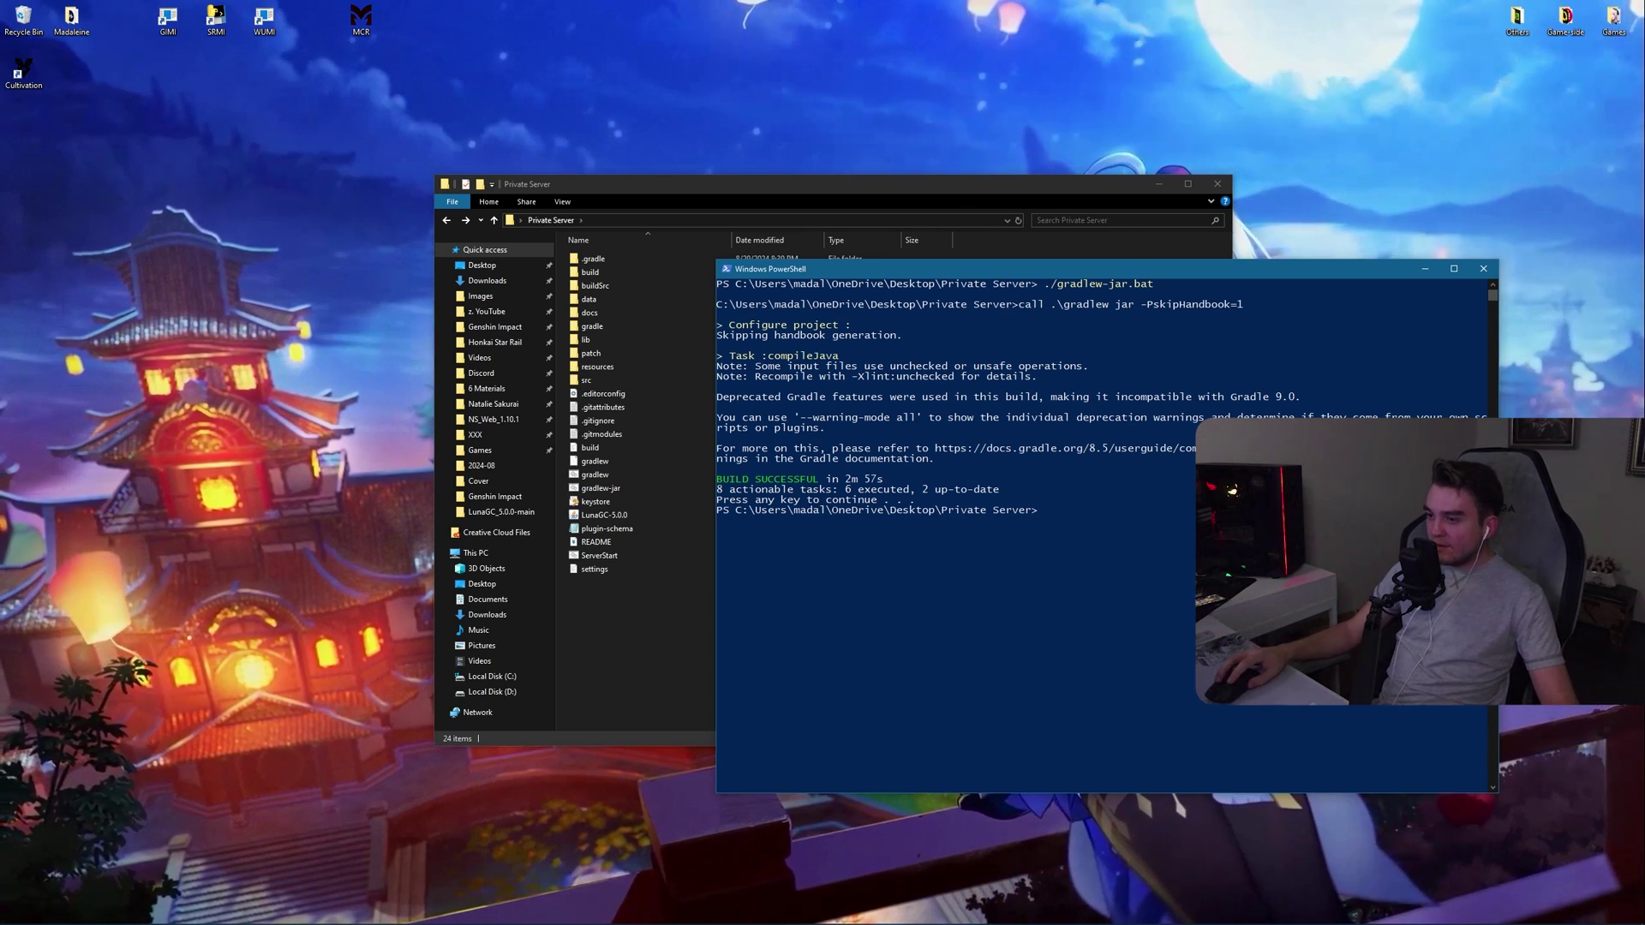
{"action": "left_click", "coordinate": [1484, 268]}
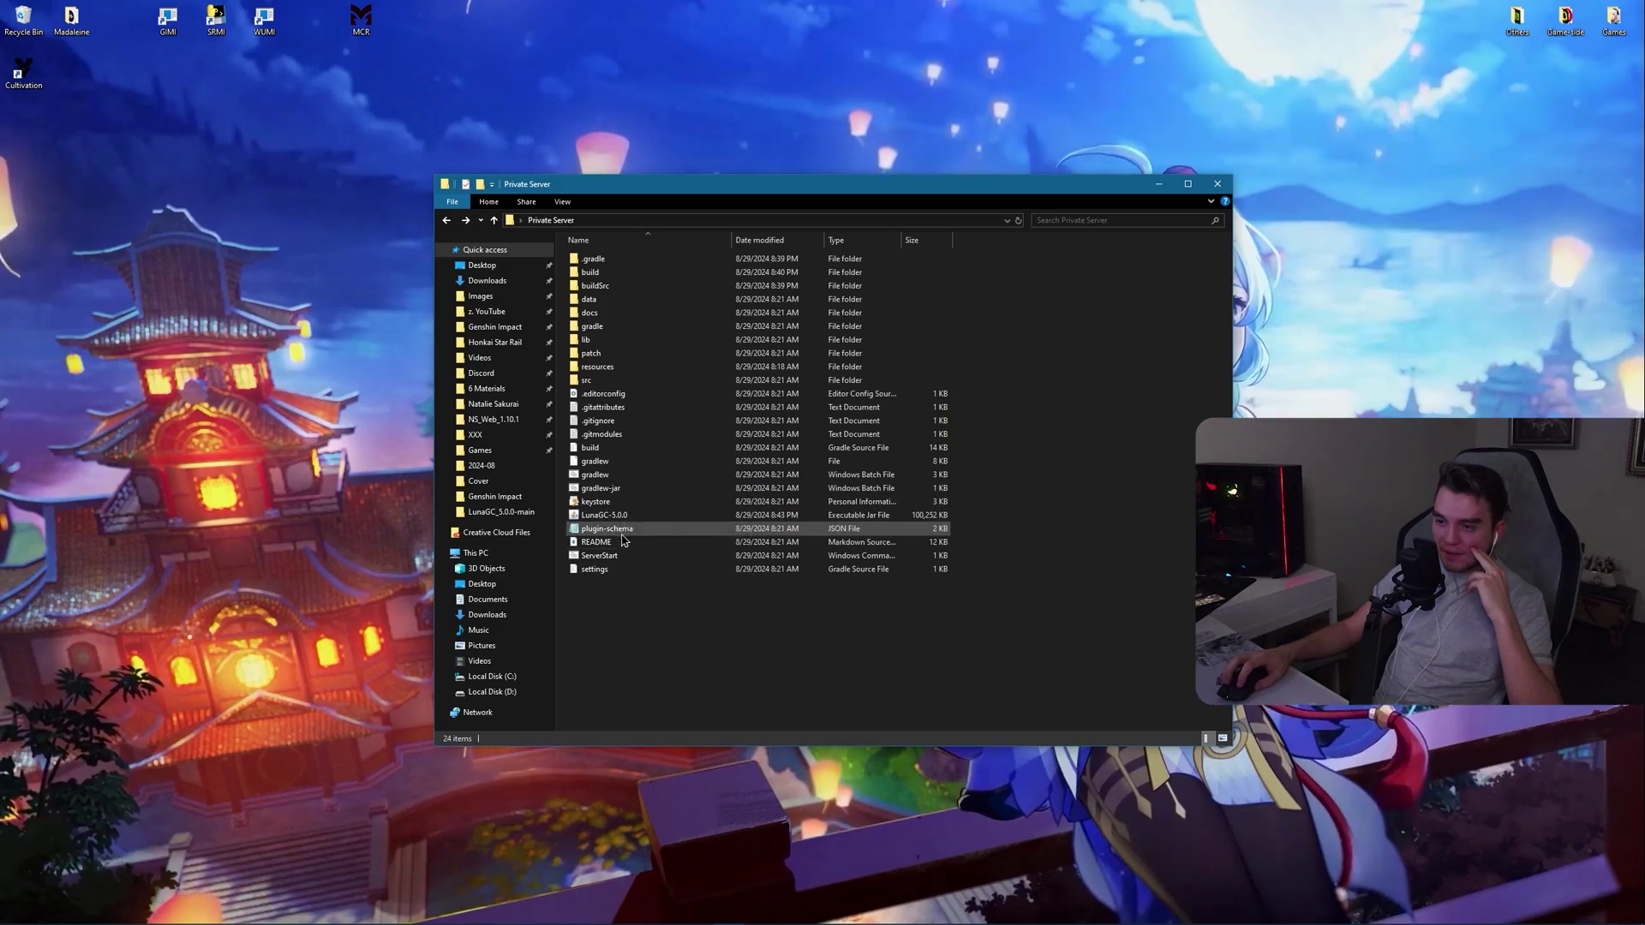
Step: Switch to Cultivation, set the Grasscutter JAR option to LunaGC-5.0.0 from the desktop's Private Server folder, and close the options
{"action": "left_click_drag", "start_coordinate": [910, 196], "coordinate": [873, 316]}
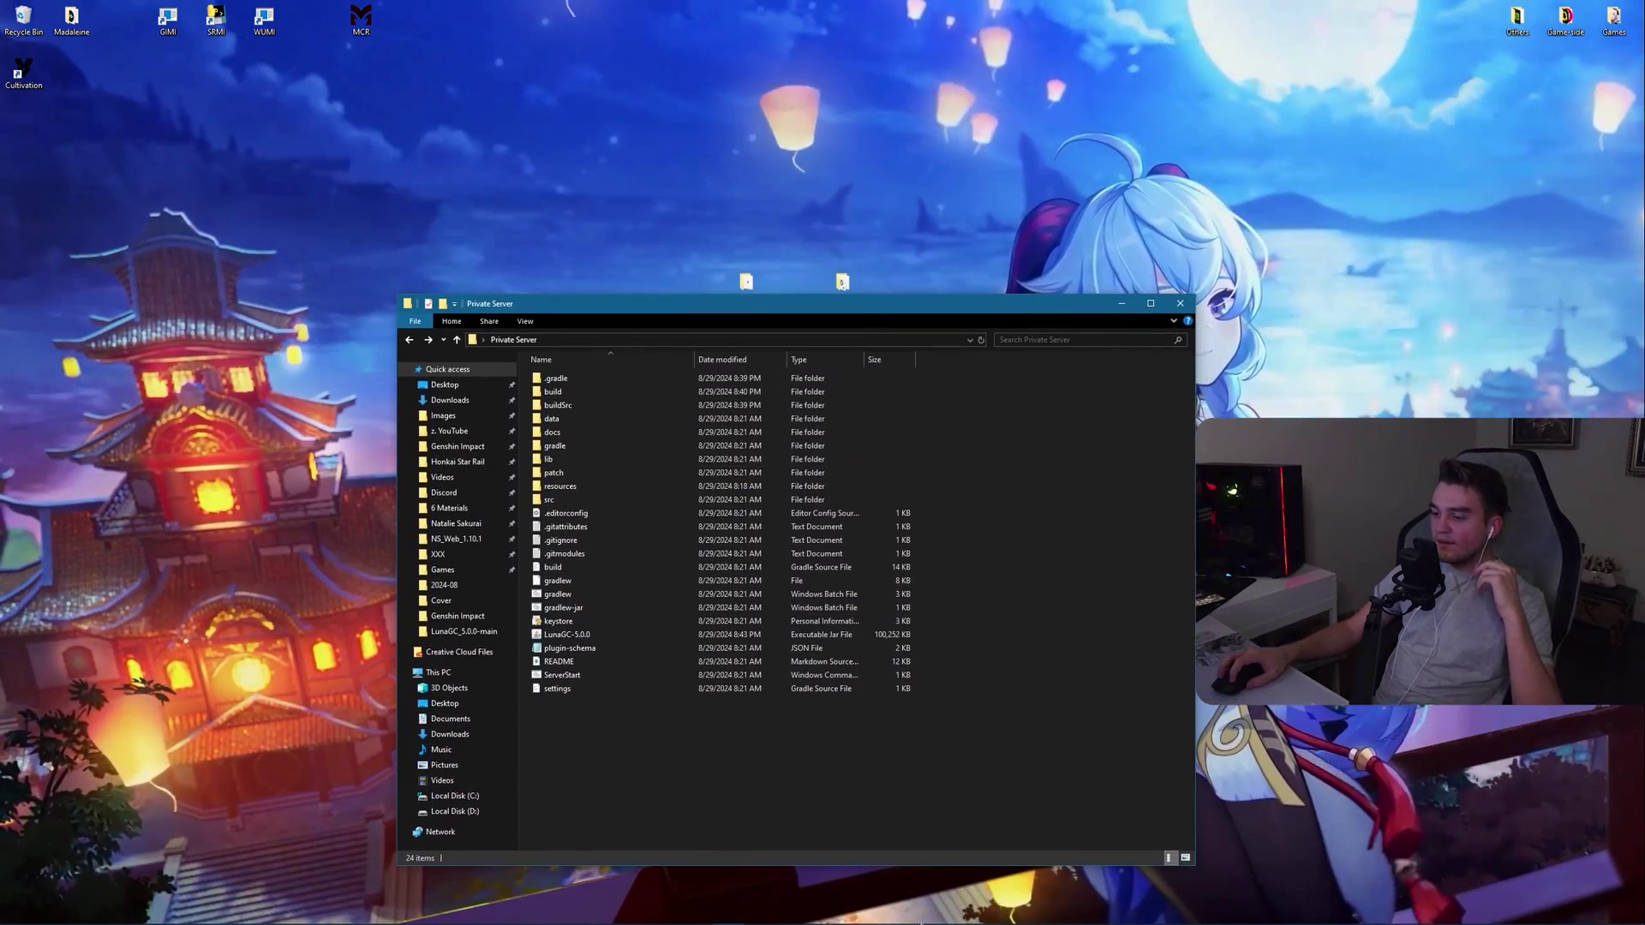
{"action": "left_click", "coordinate": [855, 912]}
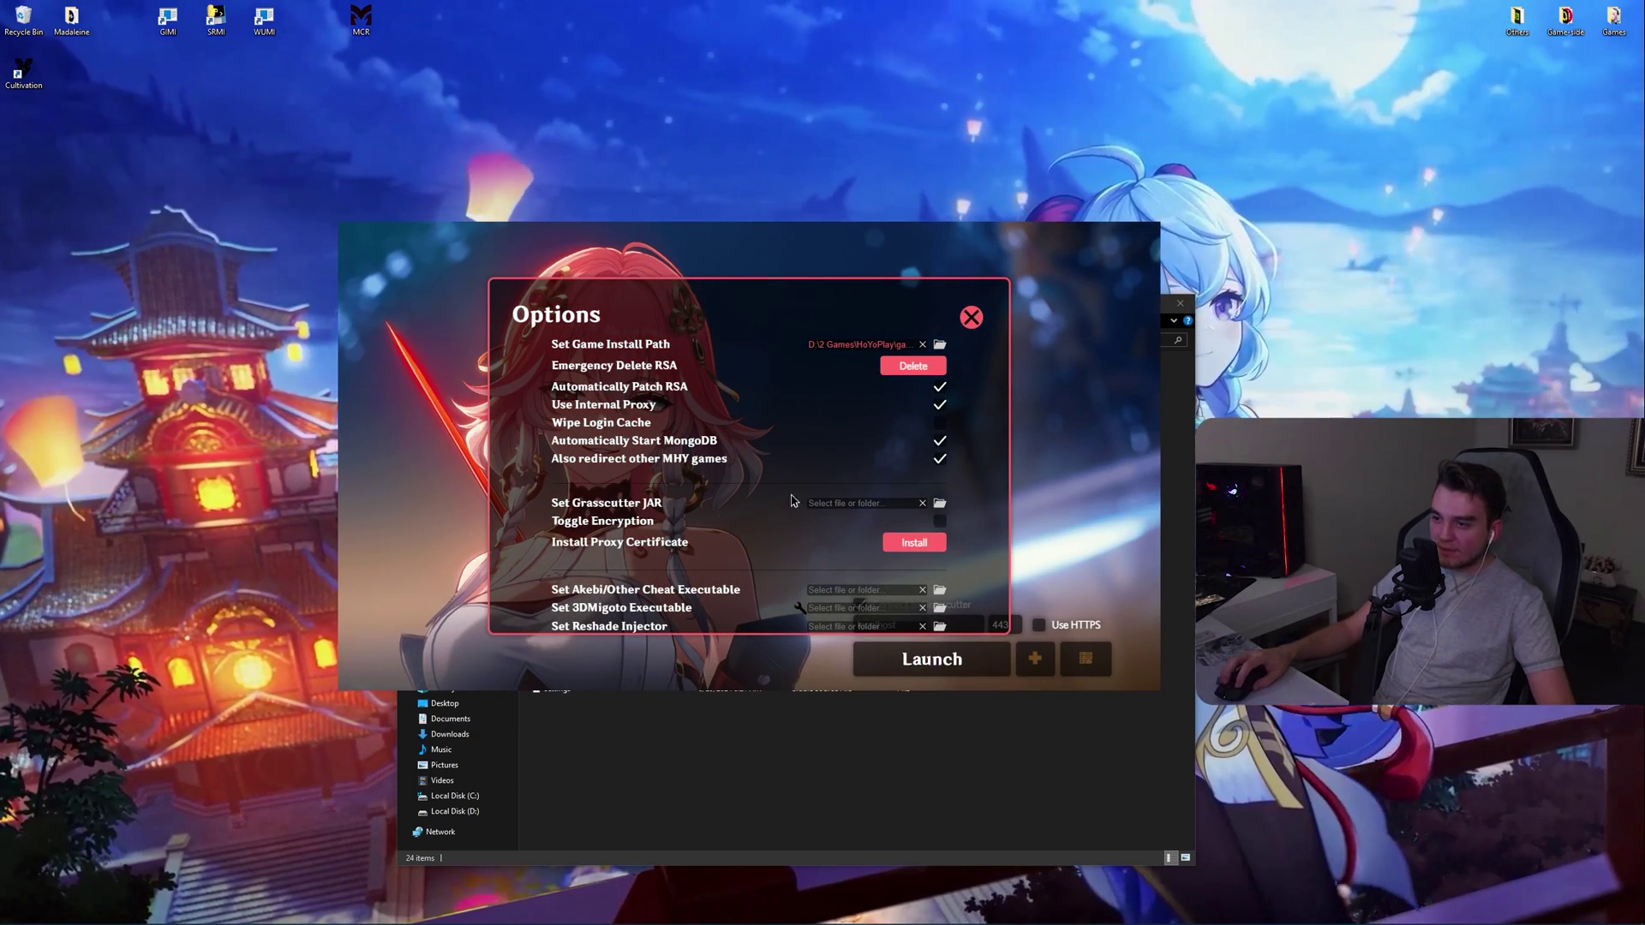
{"action": "left_click", "coordinate": [945, 504]}
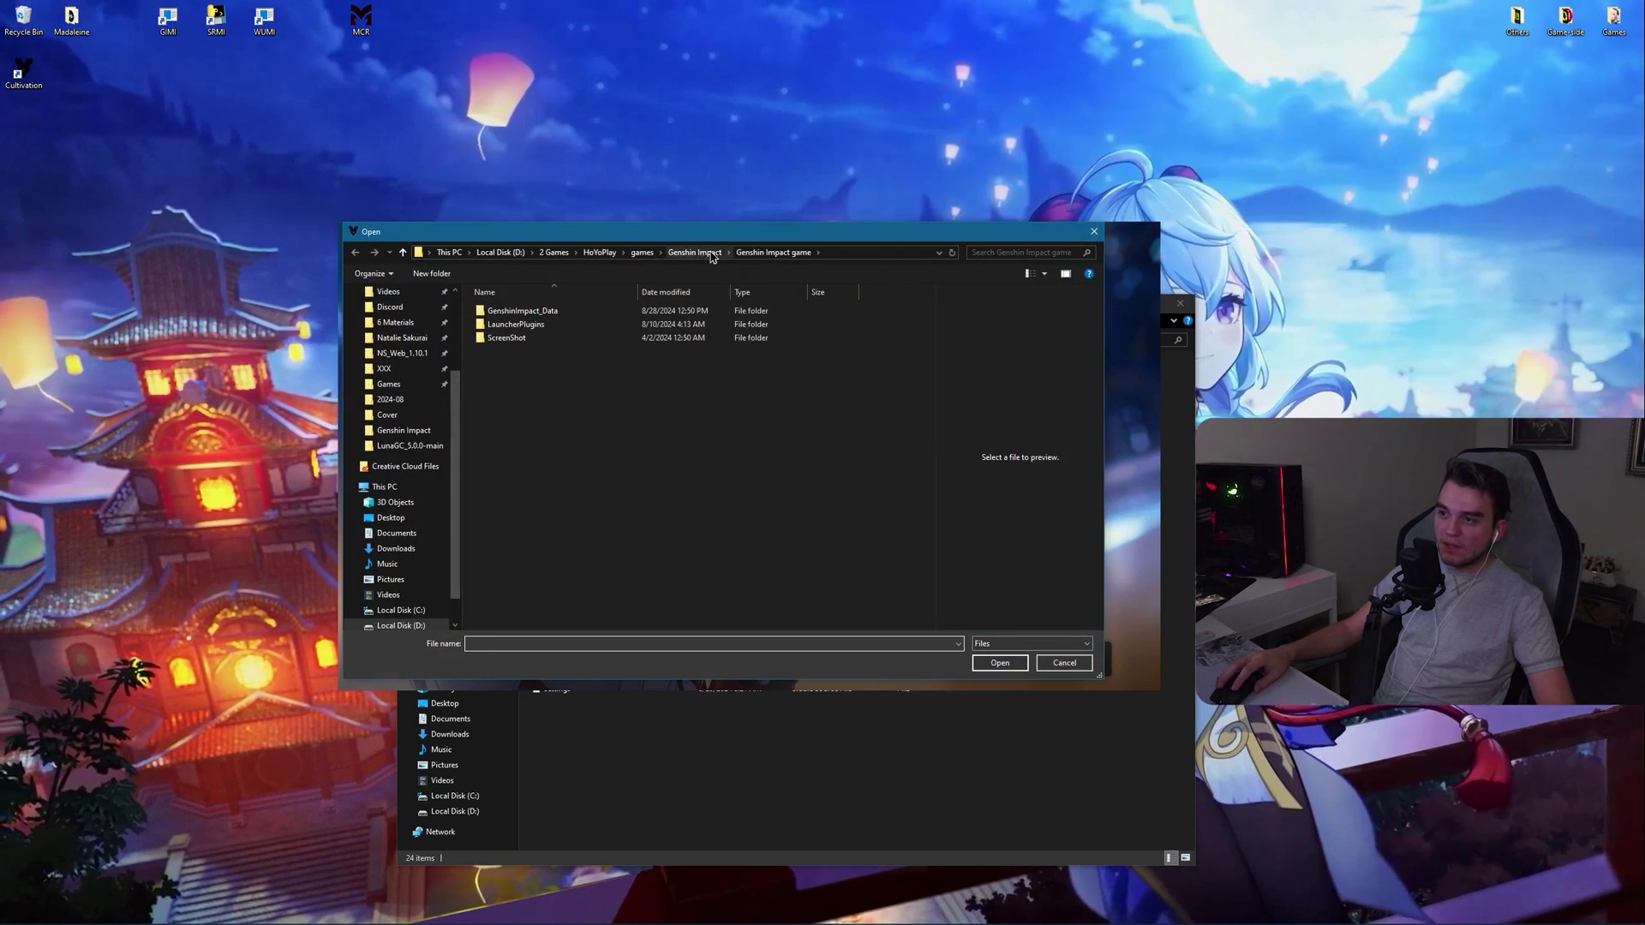
{"action": "scroll", "coordinate": [397, 359], "scroll_direction": "up", "scroll_amount": 3}
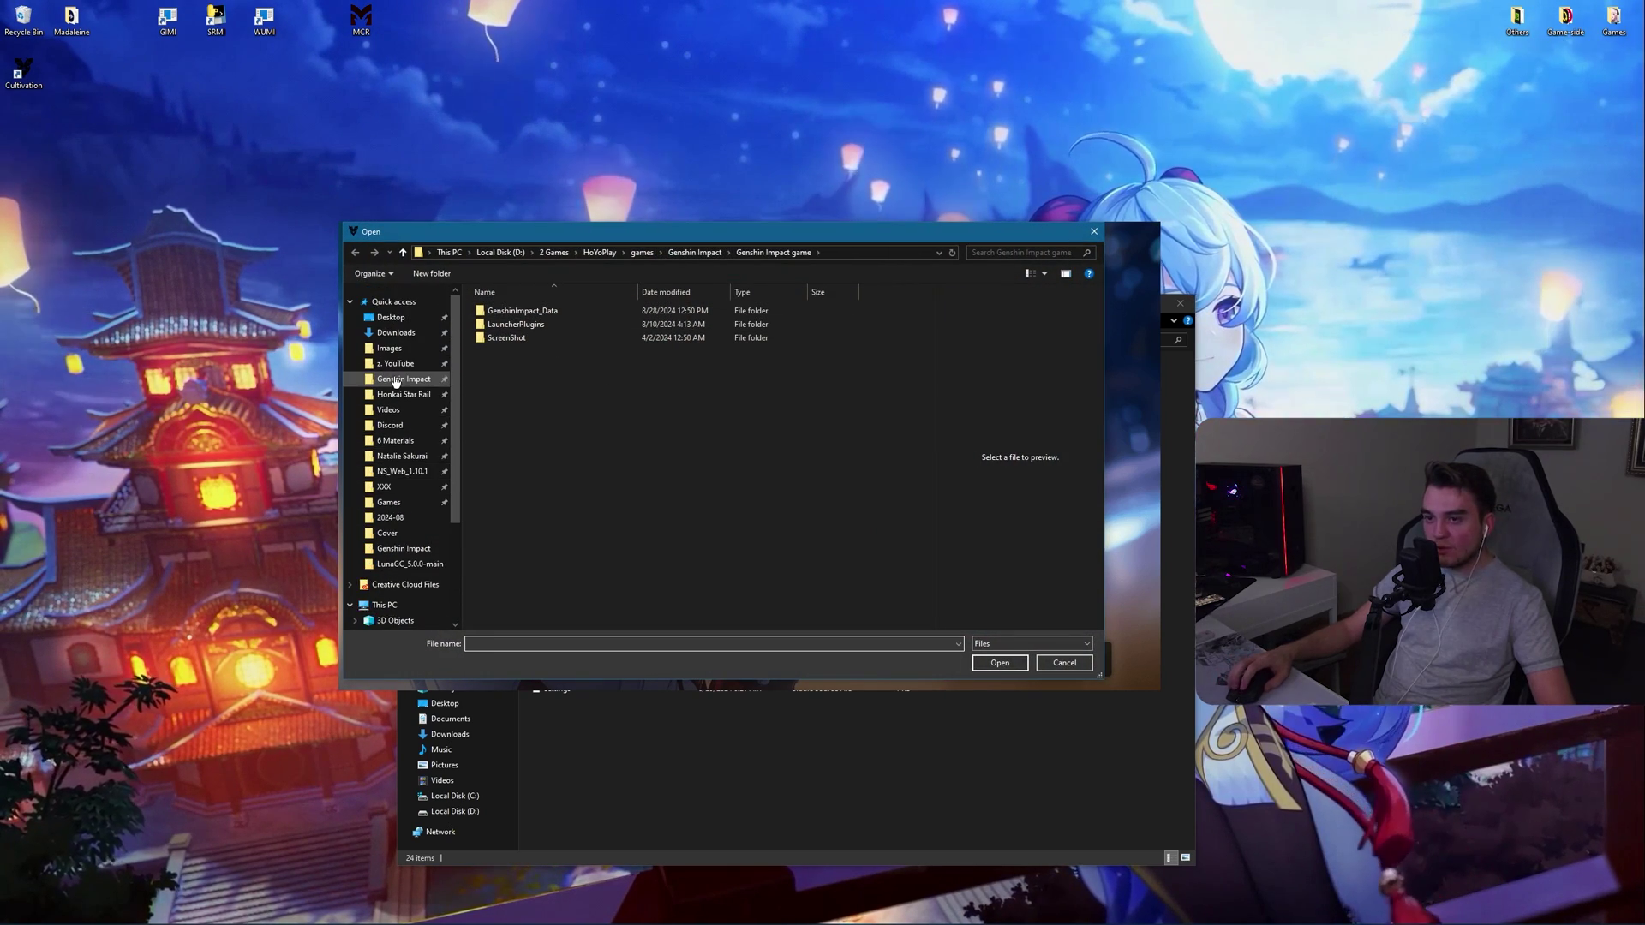
{"action": "left_click", "coordinate": [397, 339]}
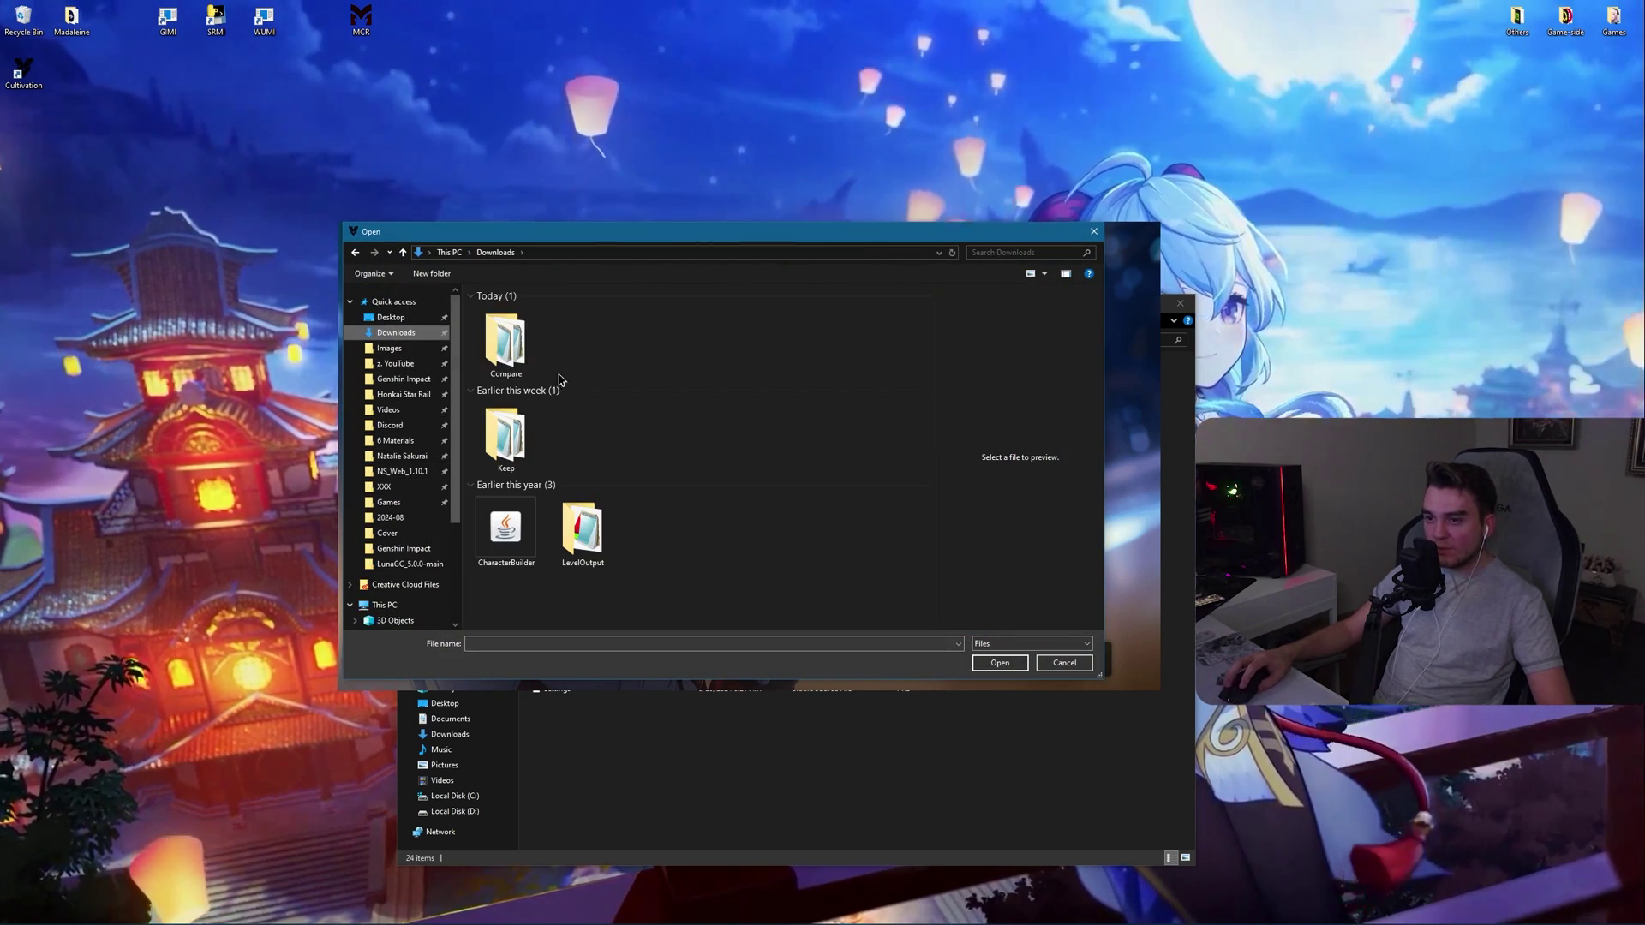
{"action": "left_click", "coordinate": [386, 318]}
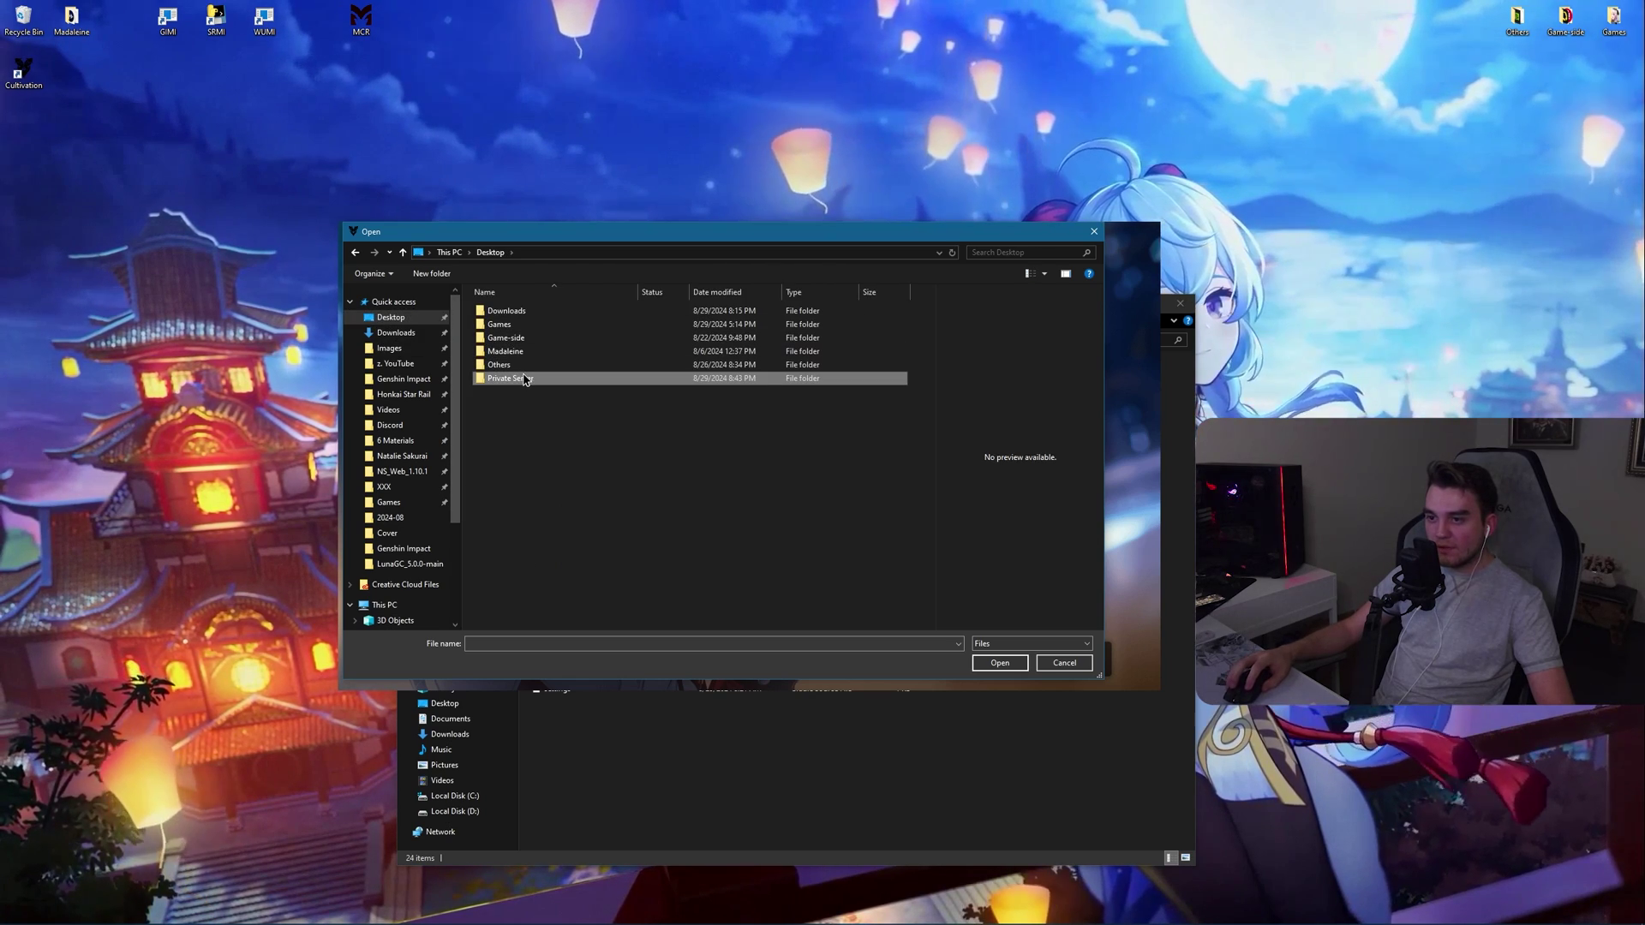
{"action": "double_click", "coordinate": [524, 373]}
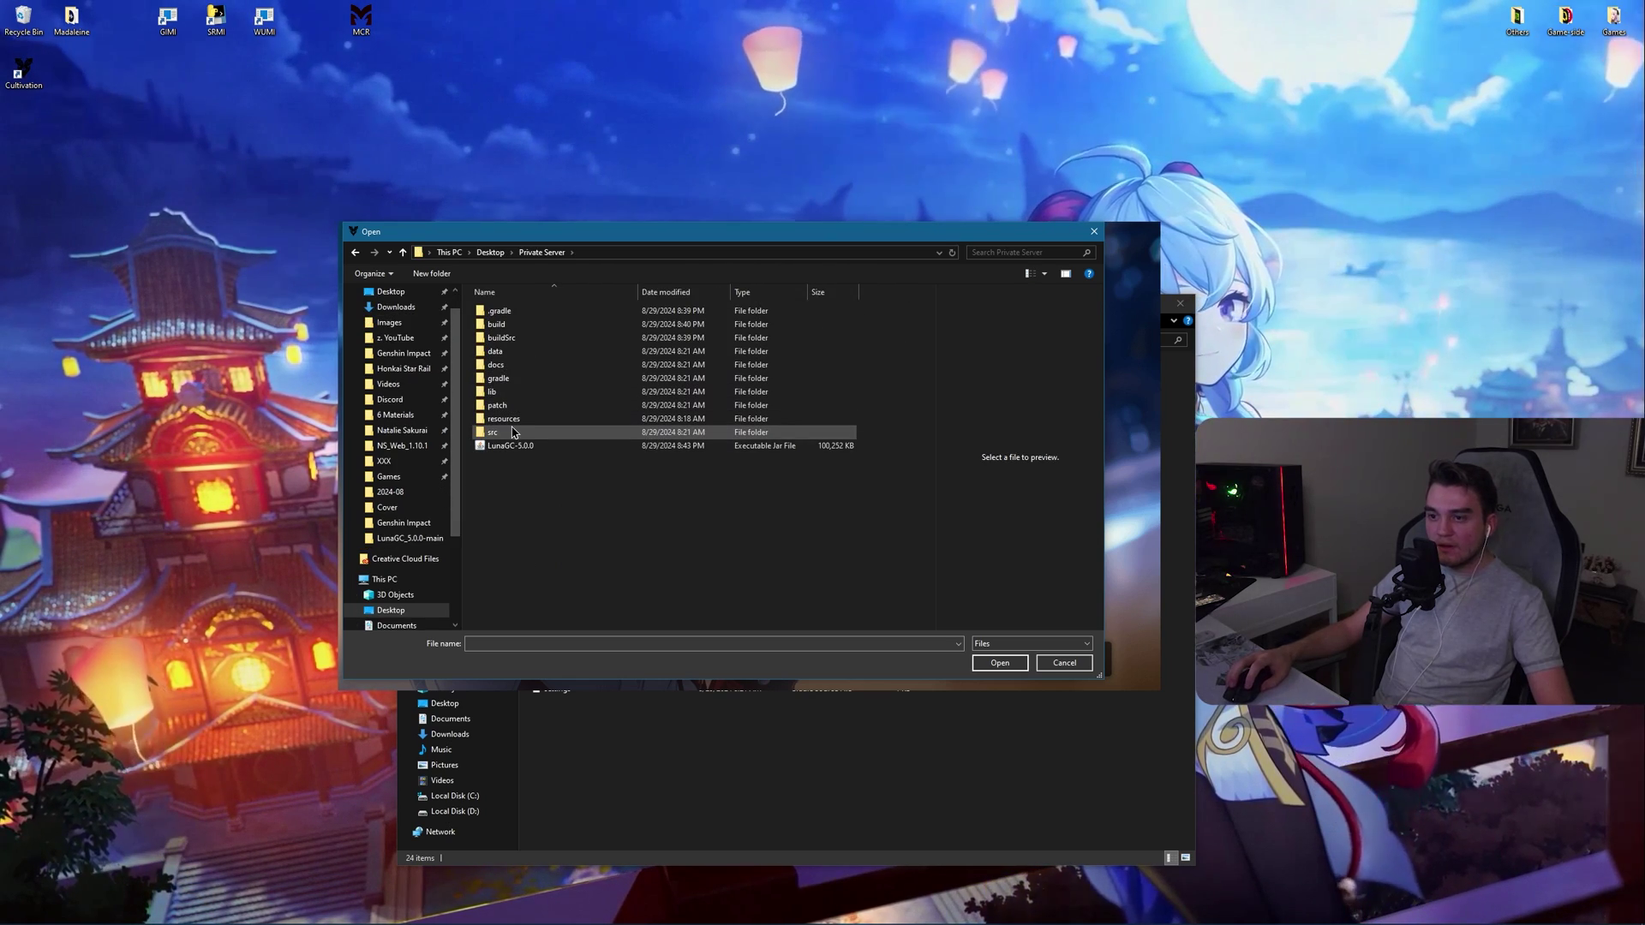
{"action": "left_click", "coordinate": [514, 446]}
{"action": "left_click", "coordinate": [1001, 663]}
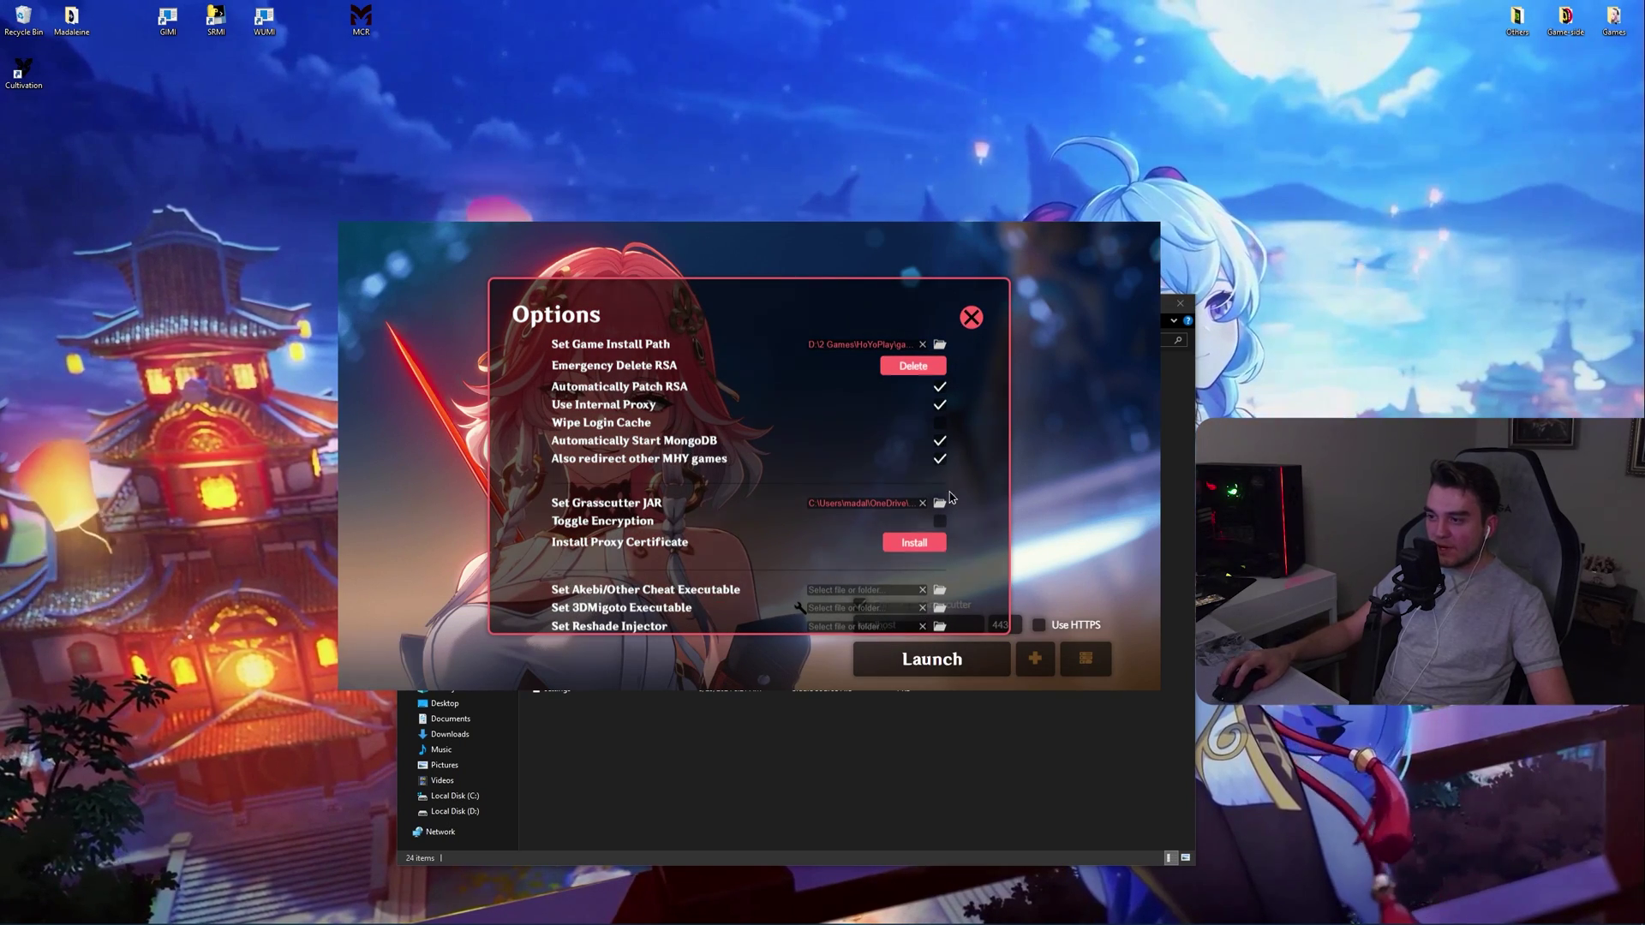
{"action": "left_click", "coordinate": [972, 318]}
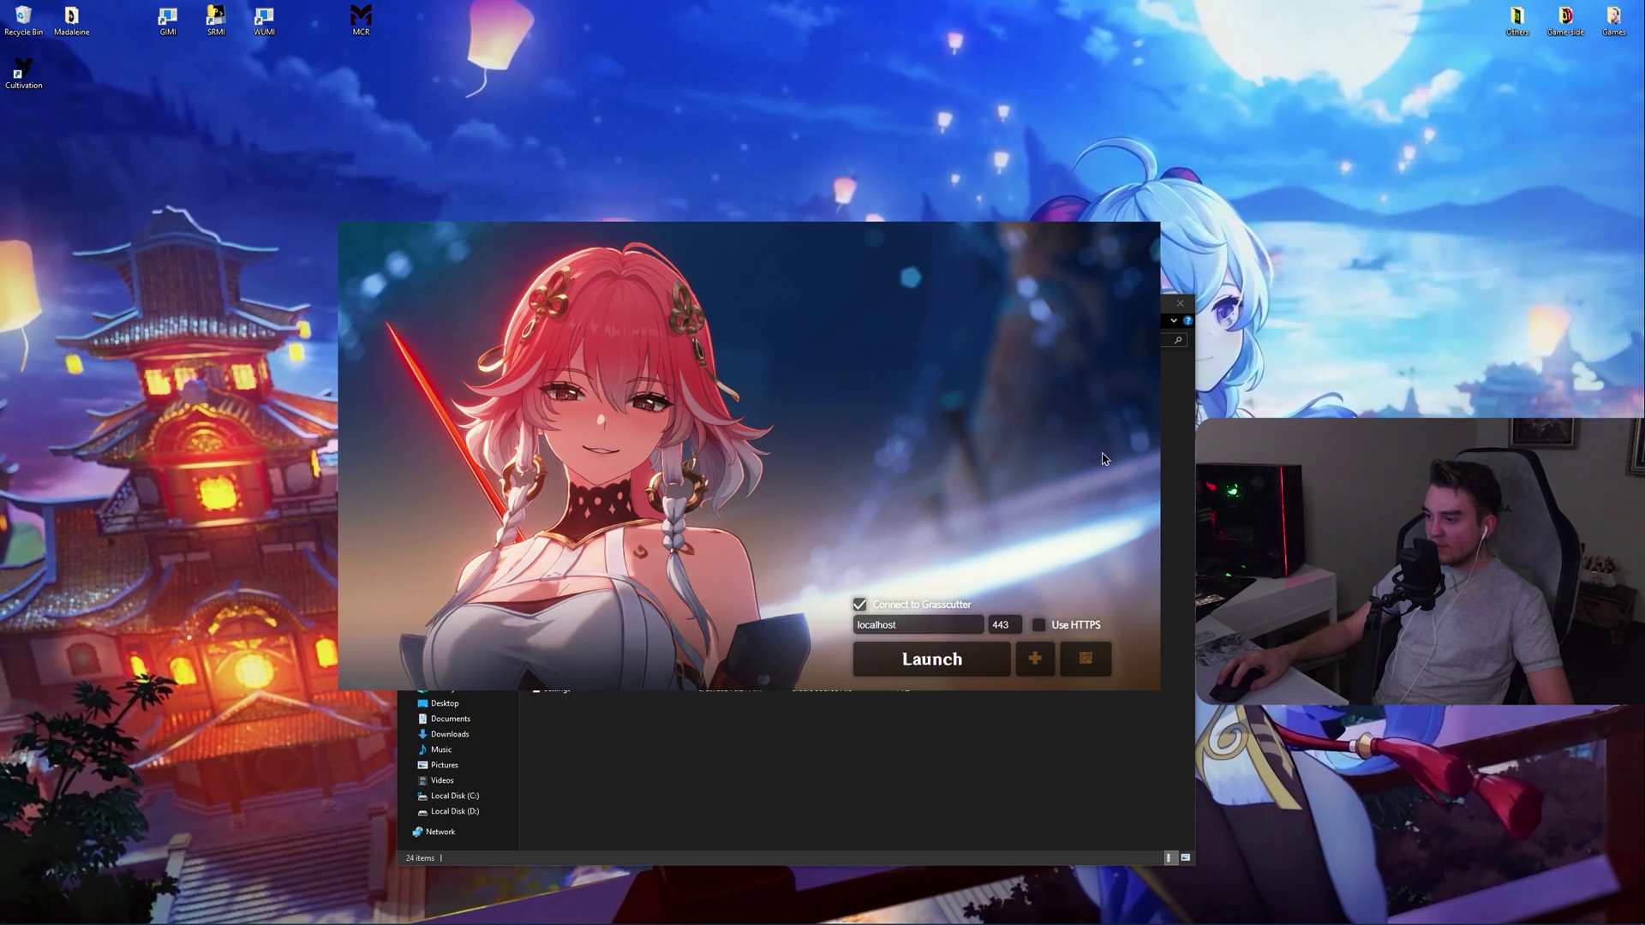
Step: Start the Grasscutter server, create an account named username with a three-digit UID through its console, and close the console
{"action": "left_click", "coordinate": [1088, 660]}
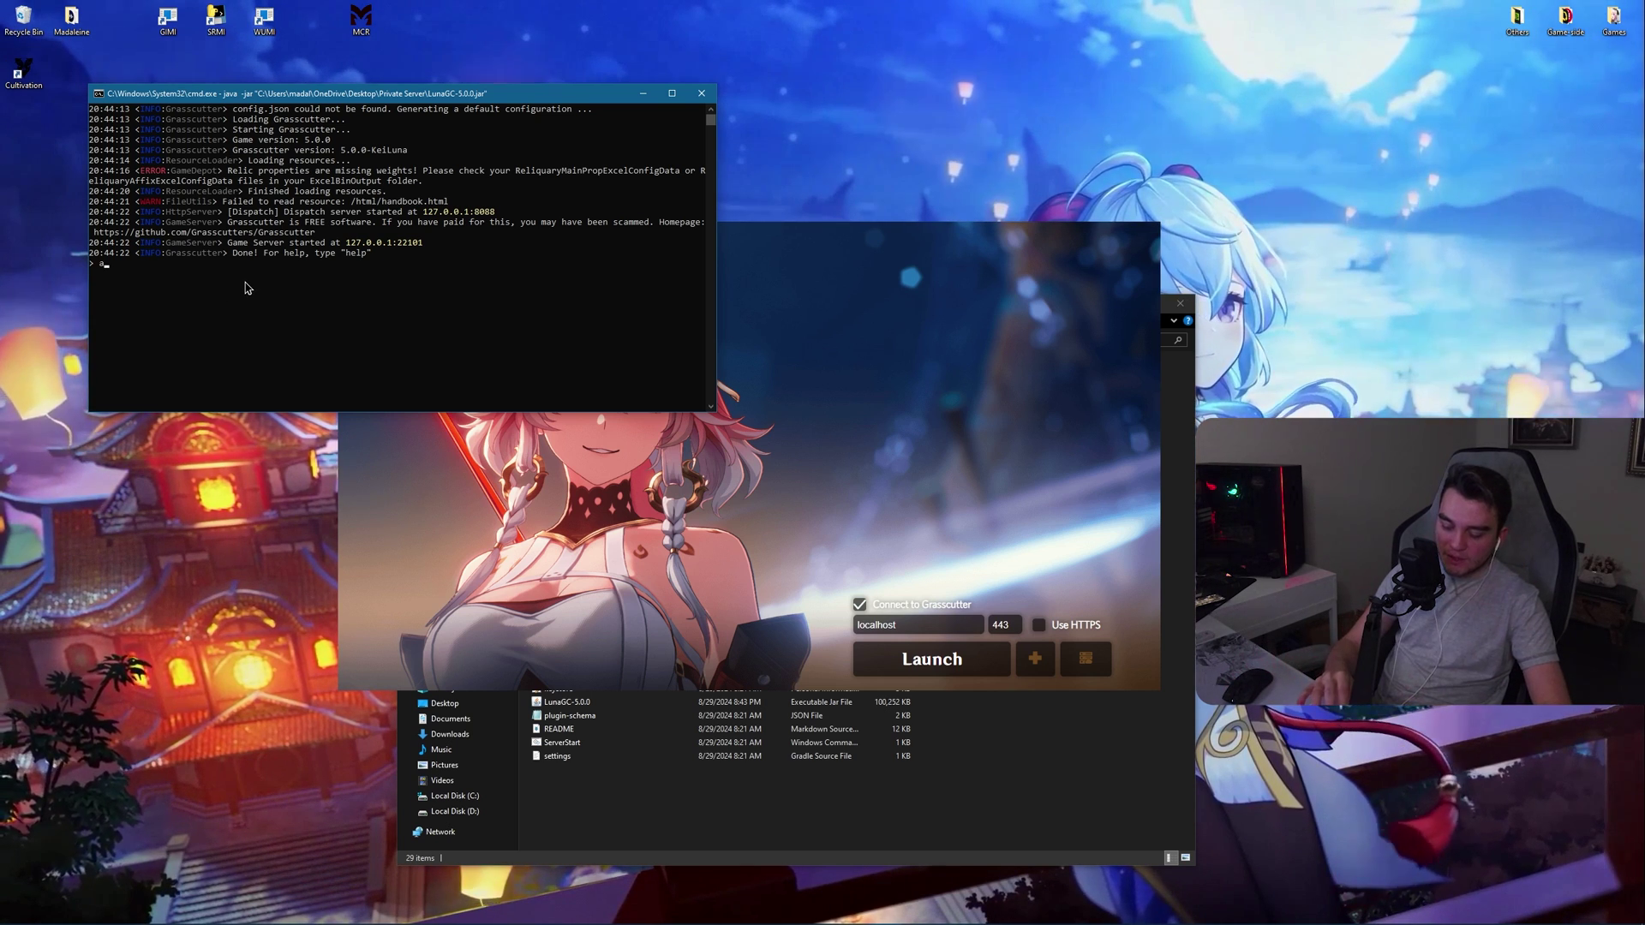
{"action": "type", "text": "account"}
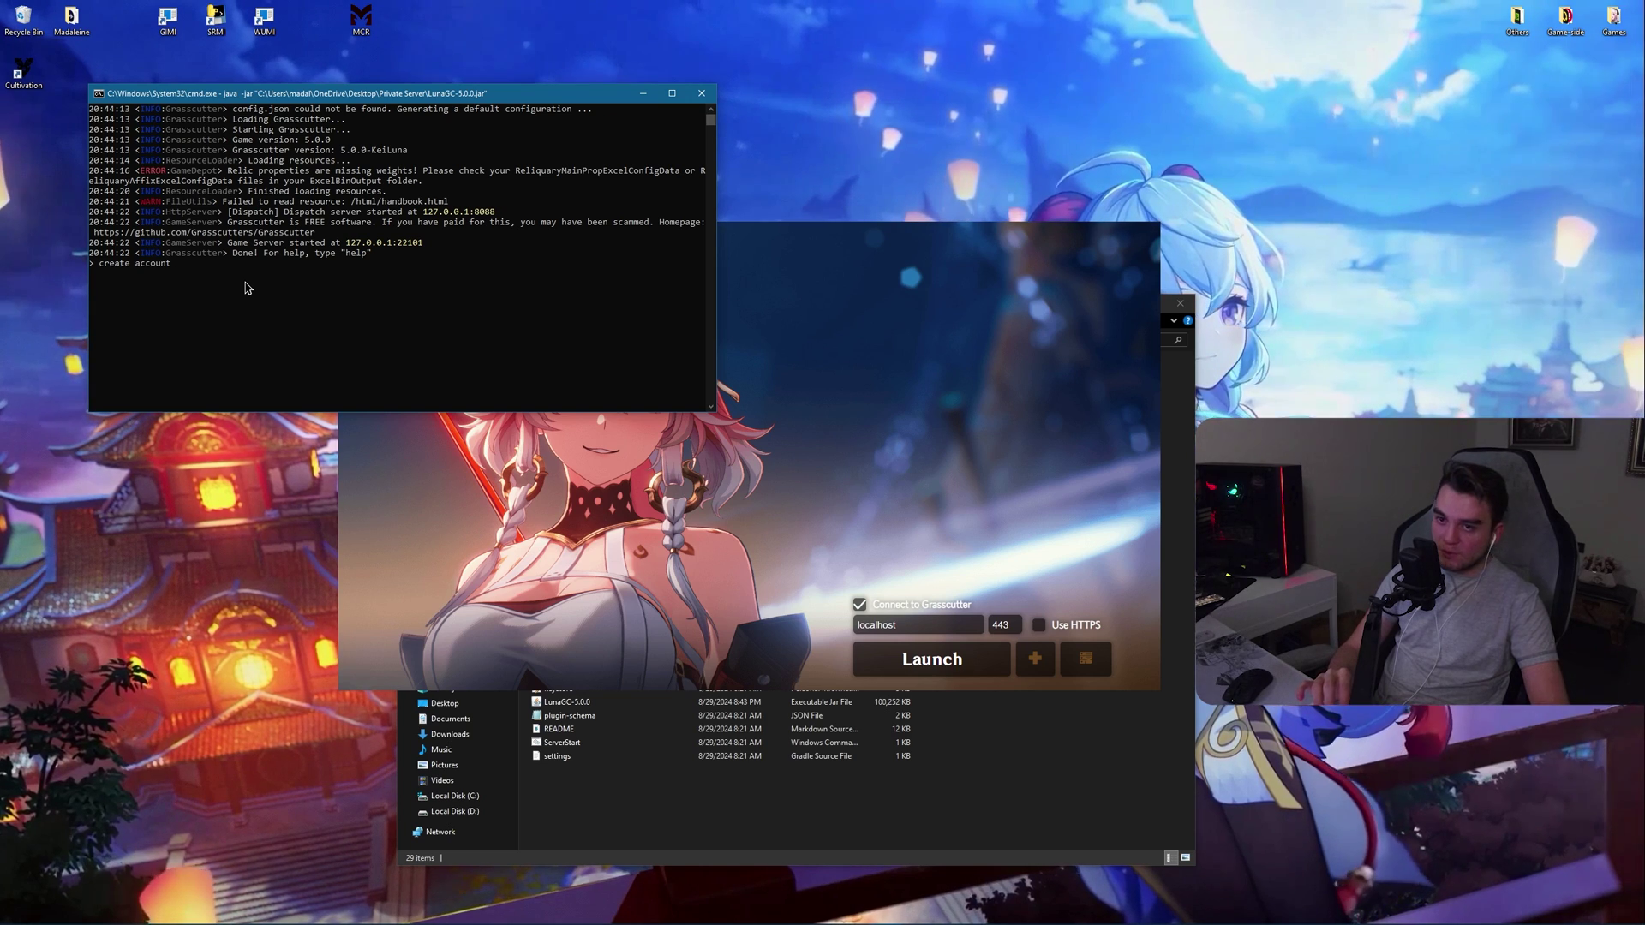
{"action": "type", "text": " u"}
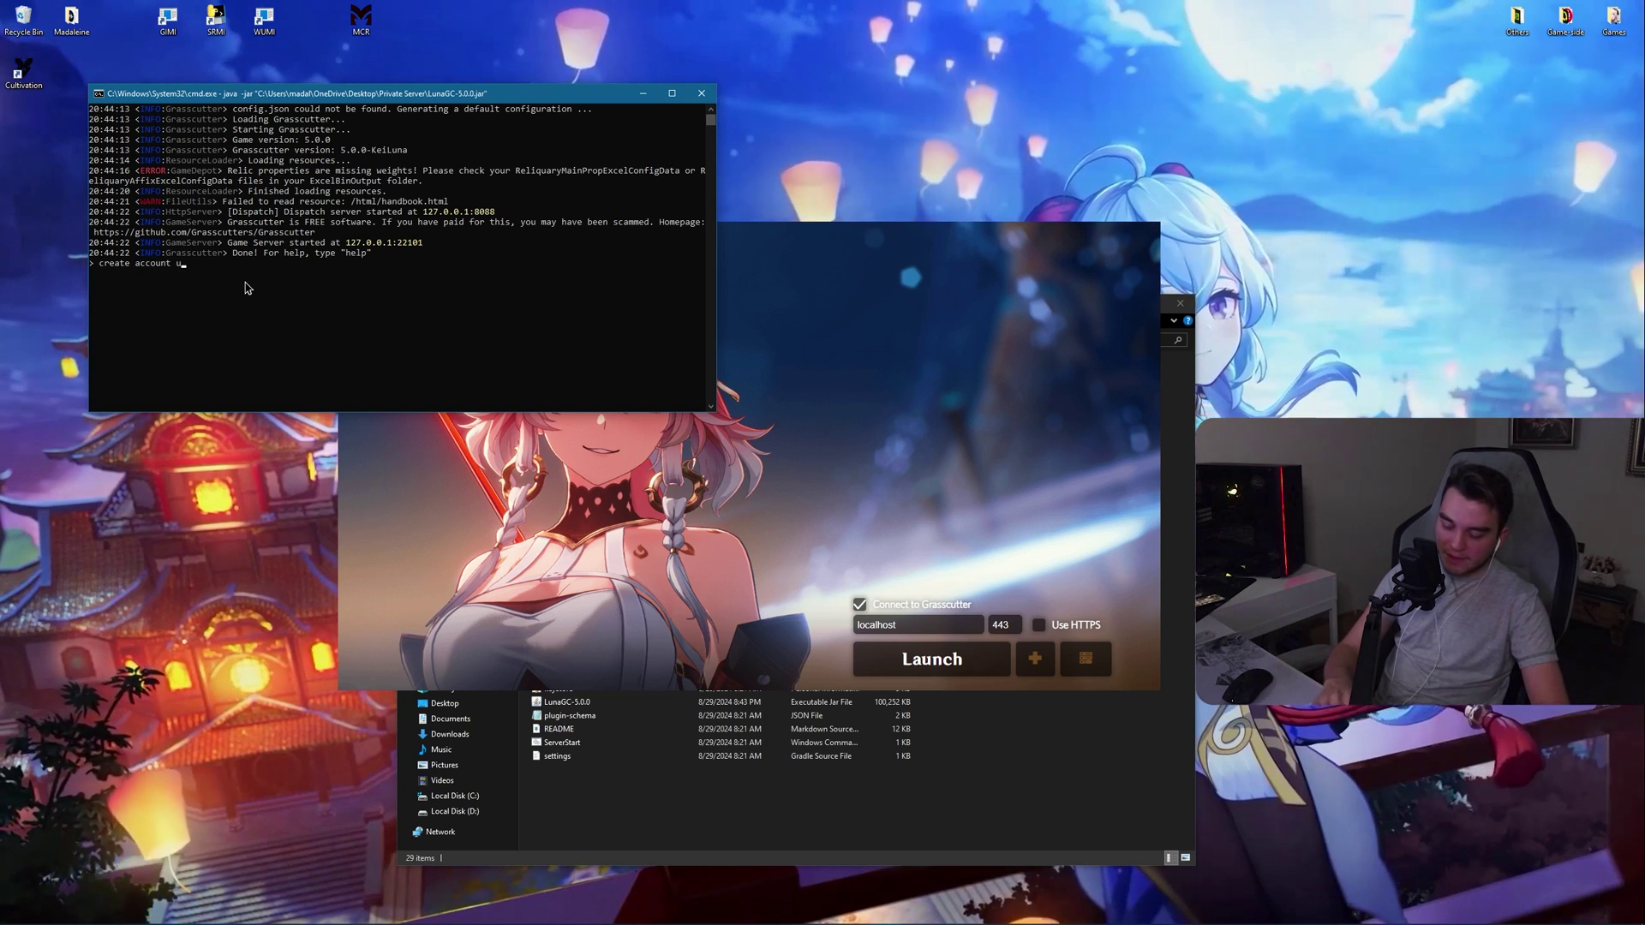
{"action": "type", "text": "sernamee 12345"}
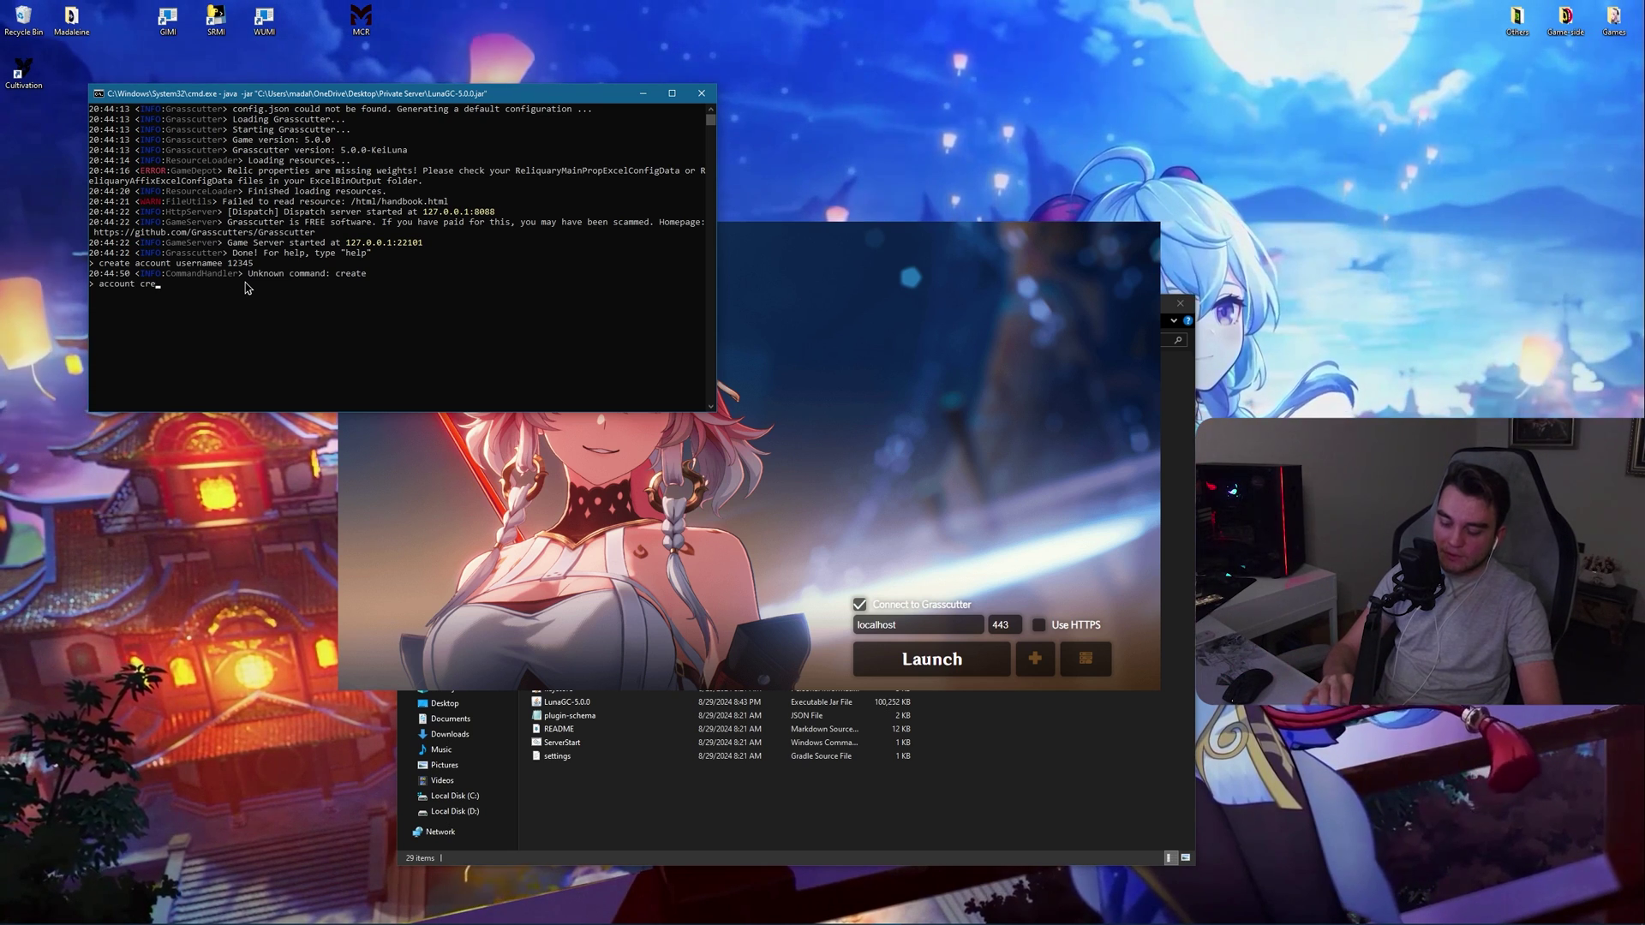
{"action": "type", "text": "us"}
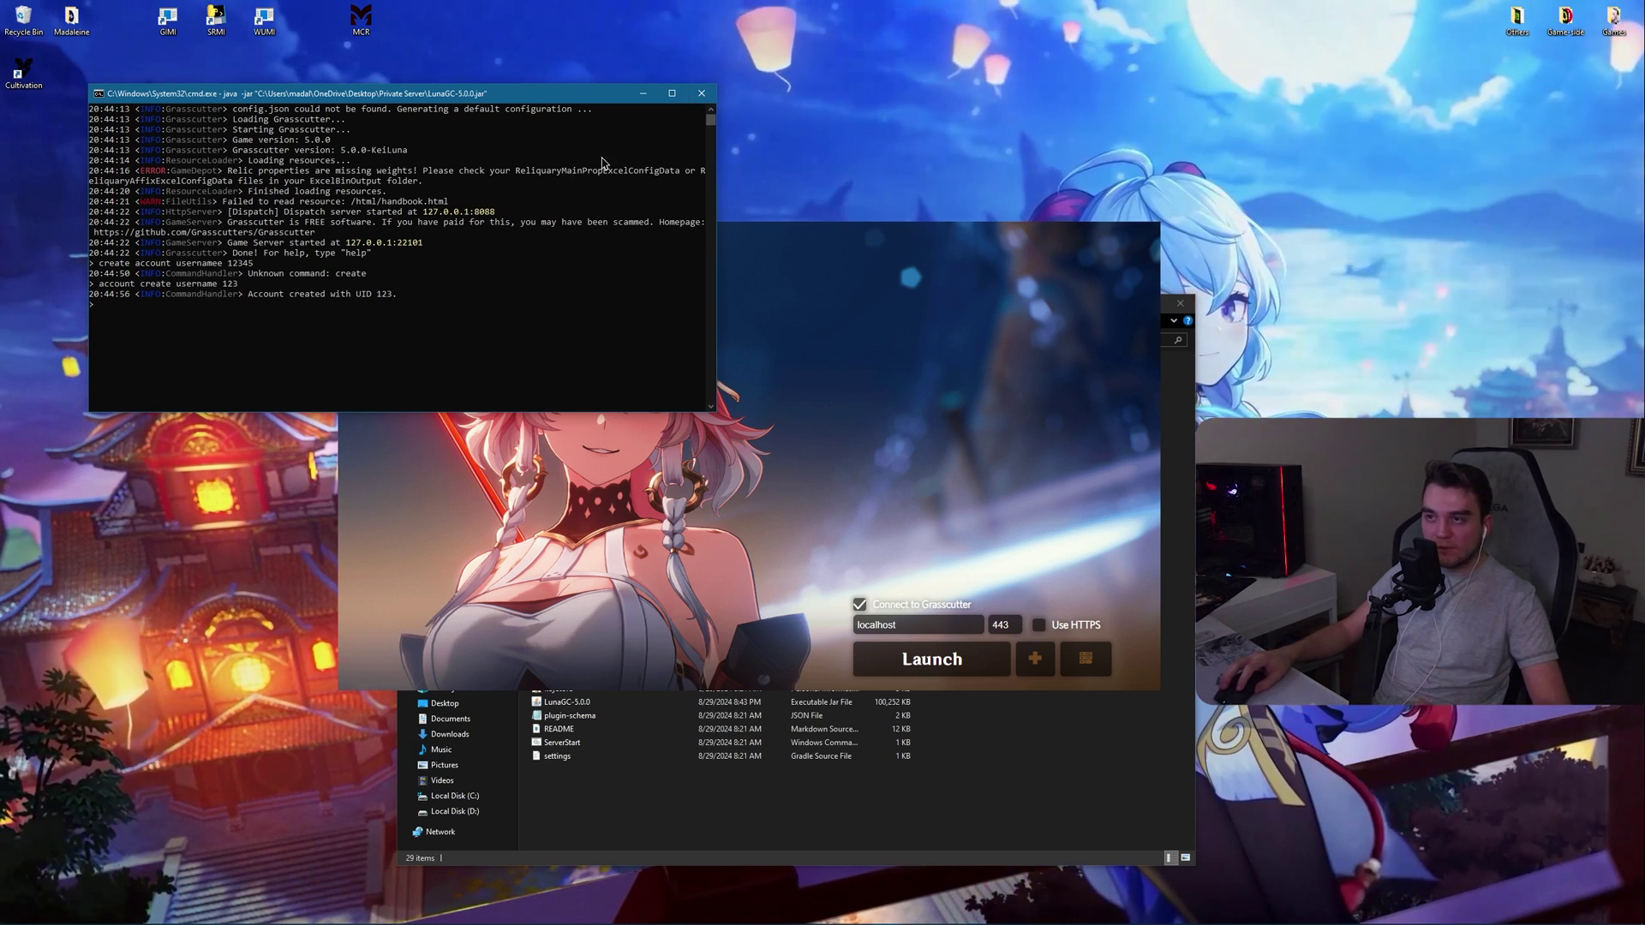
{"action": "left_click", "coordinate": [702, 93]}
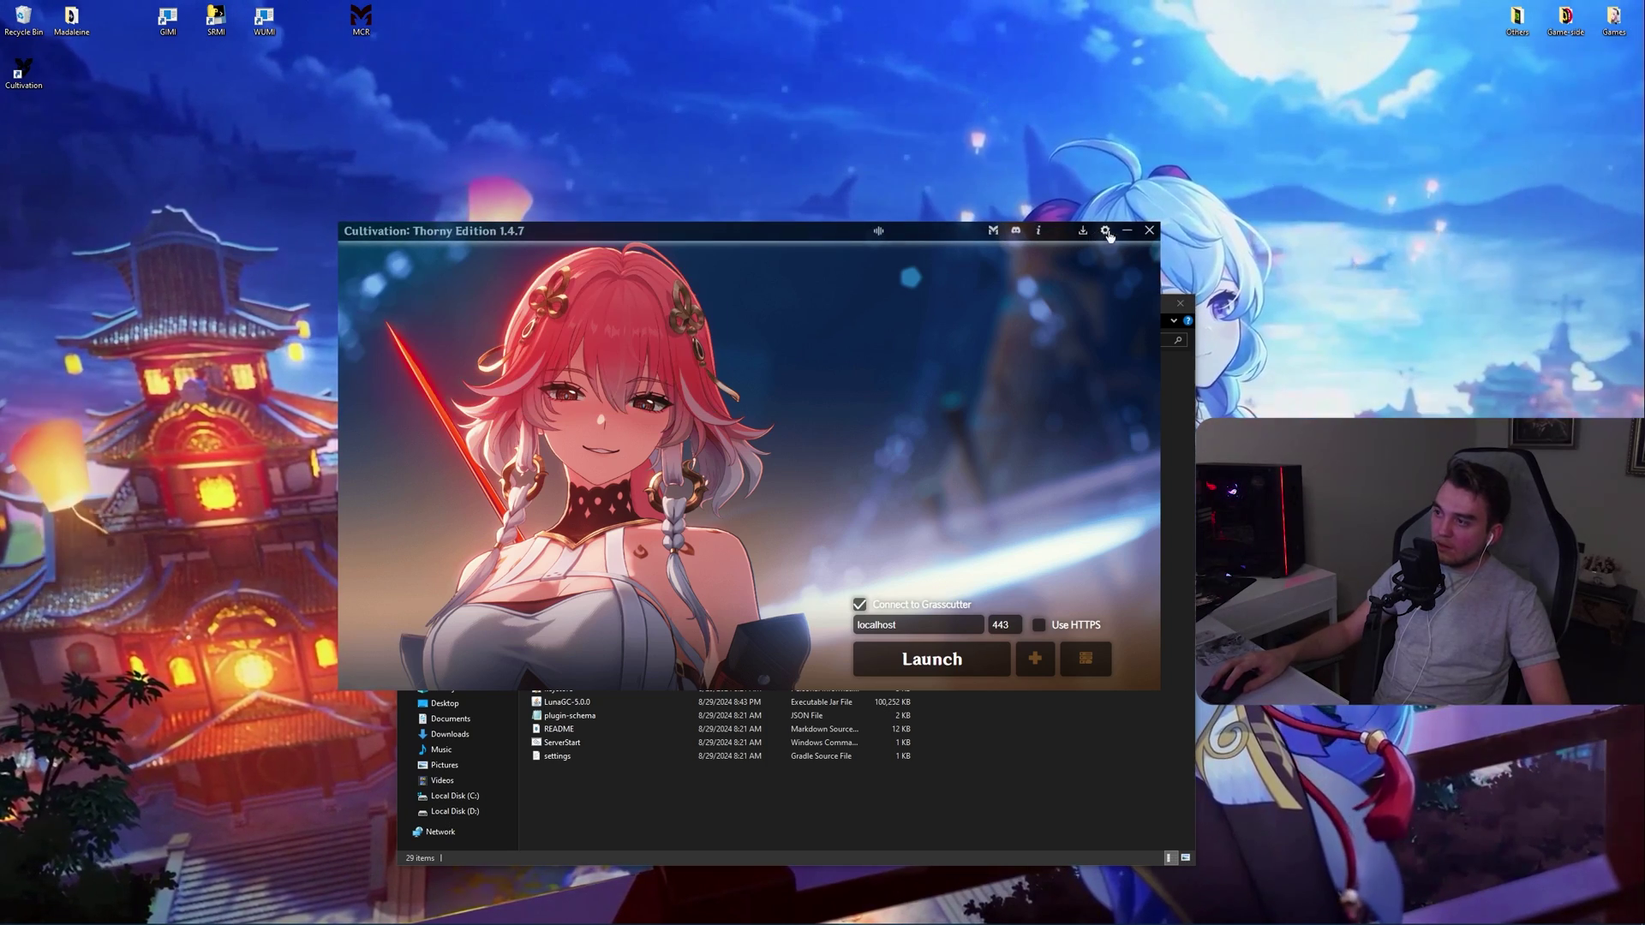
Step: Minimize Cultivation, open the config JSON file in the Private Server folder, and set bindPort in the server's http section to 443
{"action": "left_click", "coordinate": [1128, 230]}
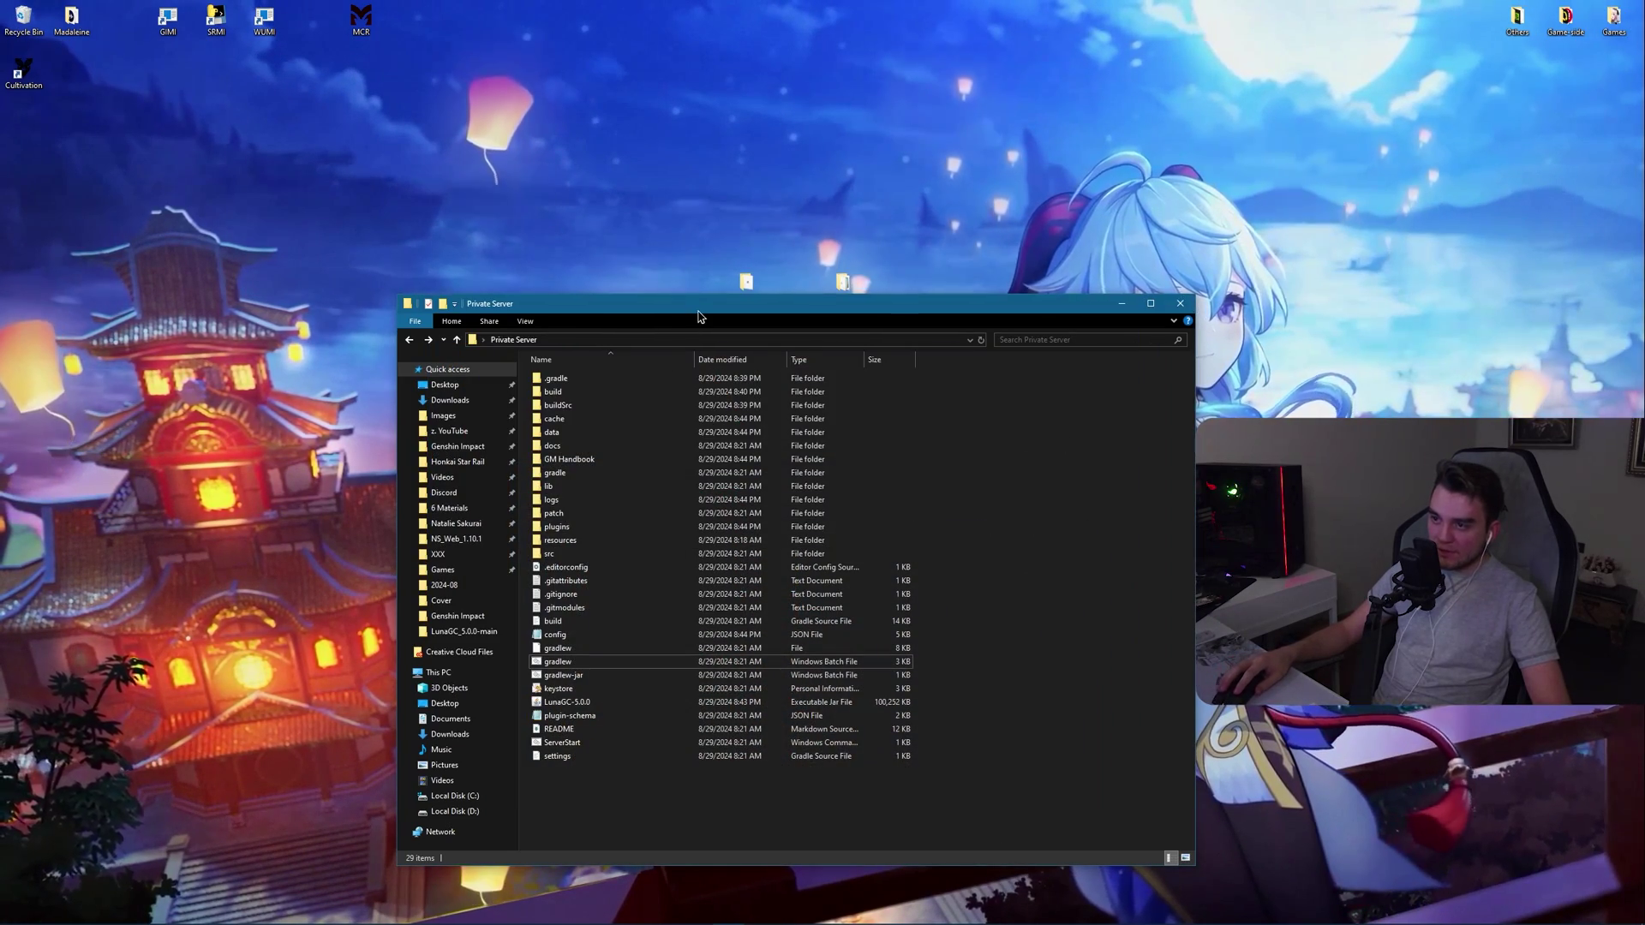
{"action": "left_click_drag", "start_coordinate": [696, 310], "coordinate": [716, 209]}
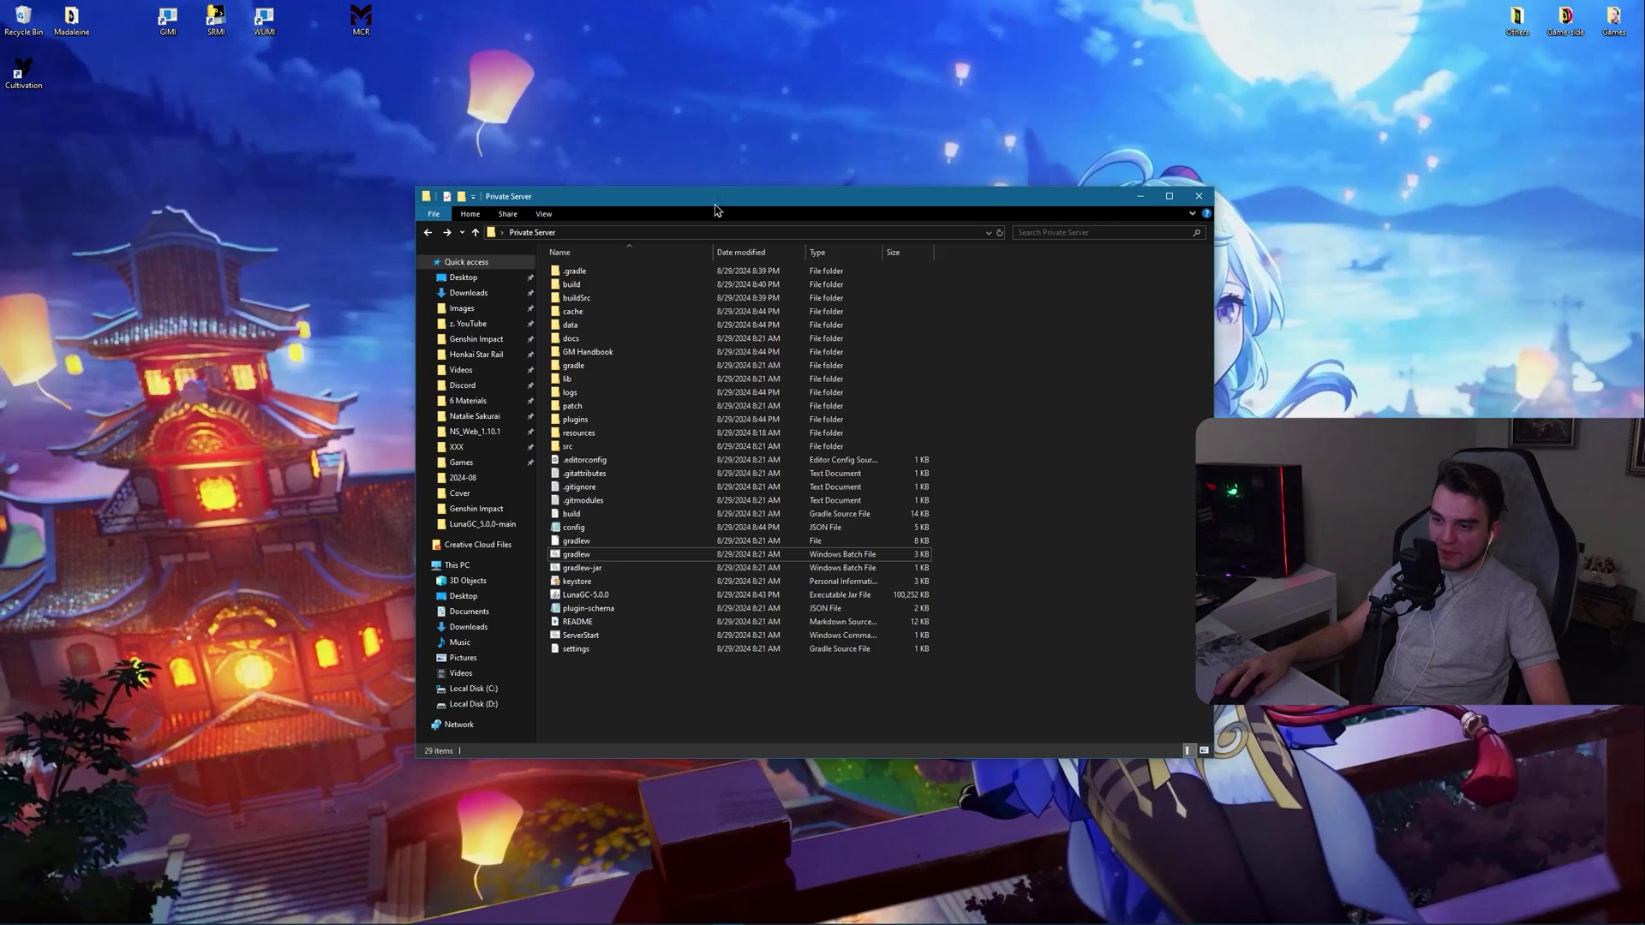
{"action": "double_click", "coordinate": [590, 526]}
{"action": "left_click_drag", "start_coordinate": [325, 167], "coordinate": [600, 135]}
{"action": "scroll", "coordinate": [546, 506], "scroll_direction": "down", "scroll_amount": 2}
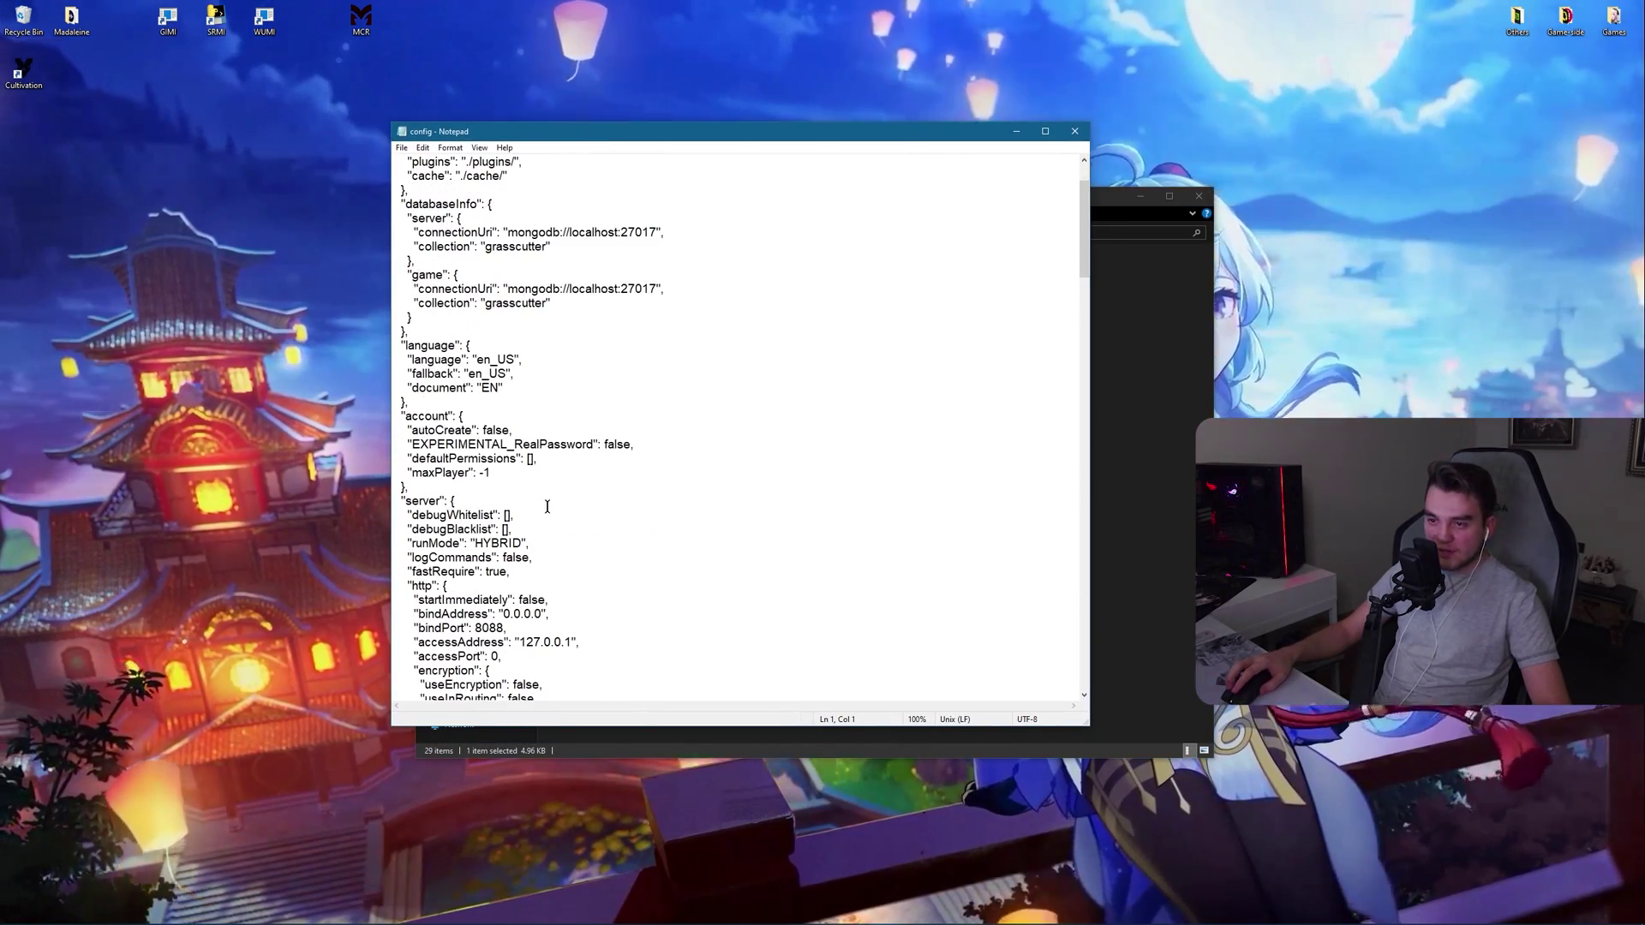
{"action": "scroll", "coordinate": [546, 506], "scroll_direction": "down", "scroll_amount": 1}
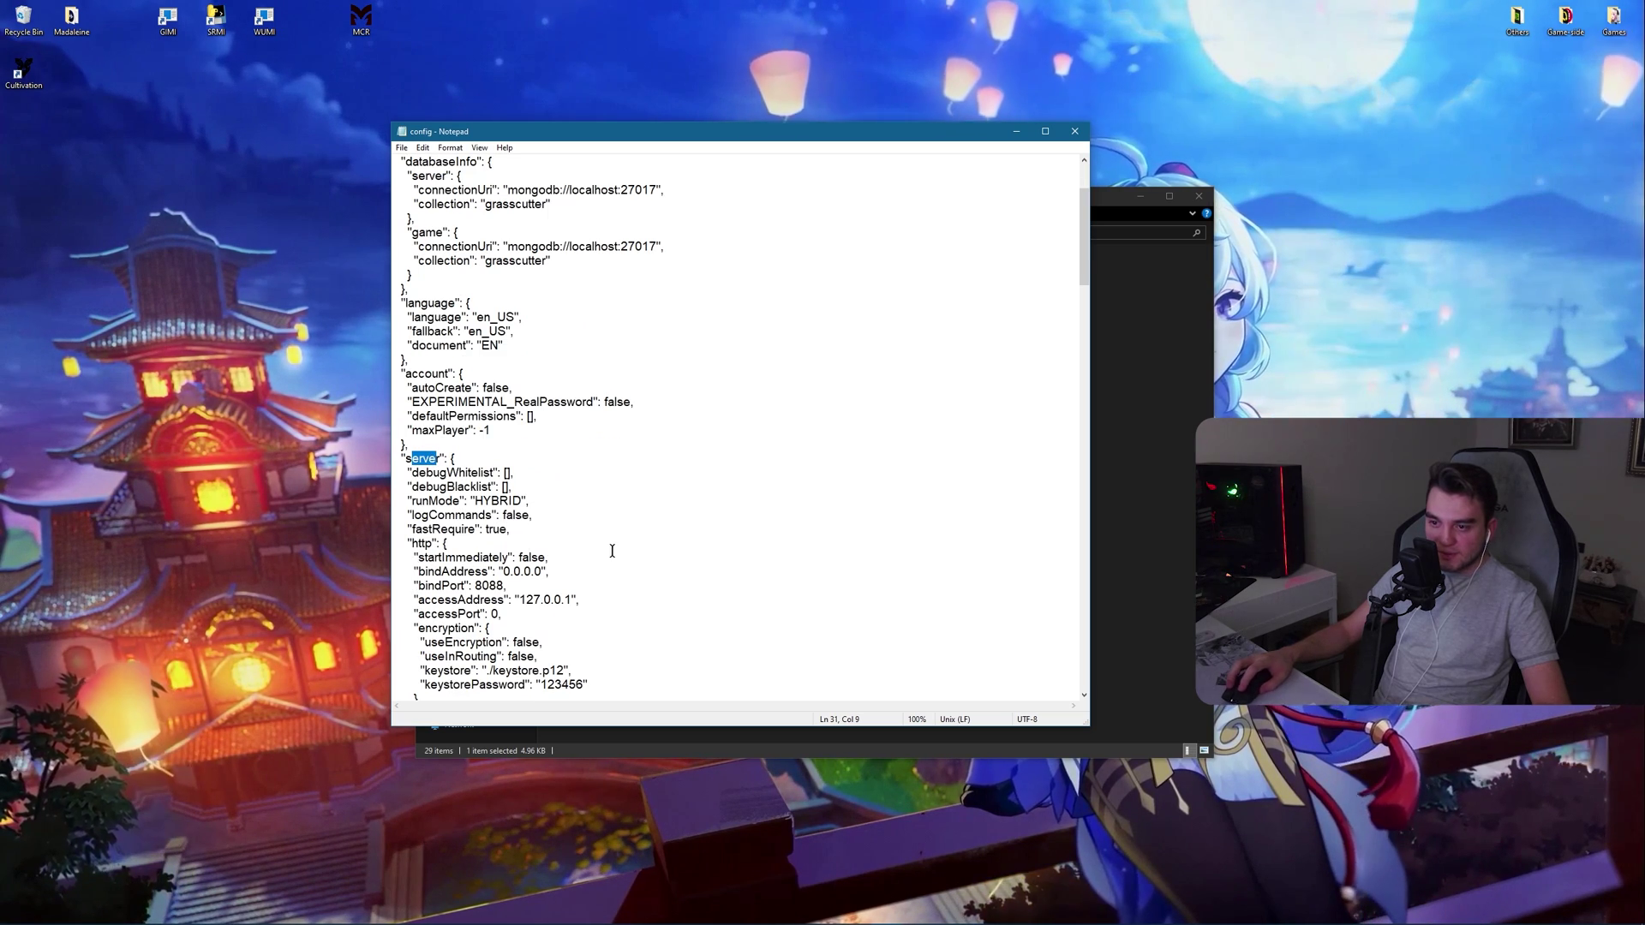
{"action": "scroll", "coordinate": [613, 551], "scroll_direction": "down", "scroll_amount": 2}
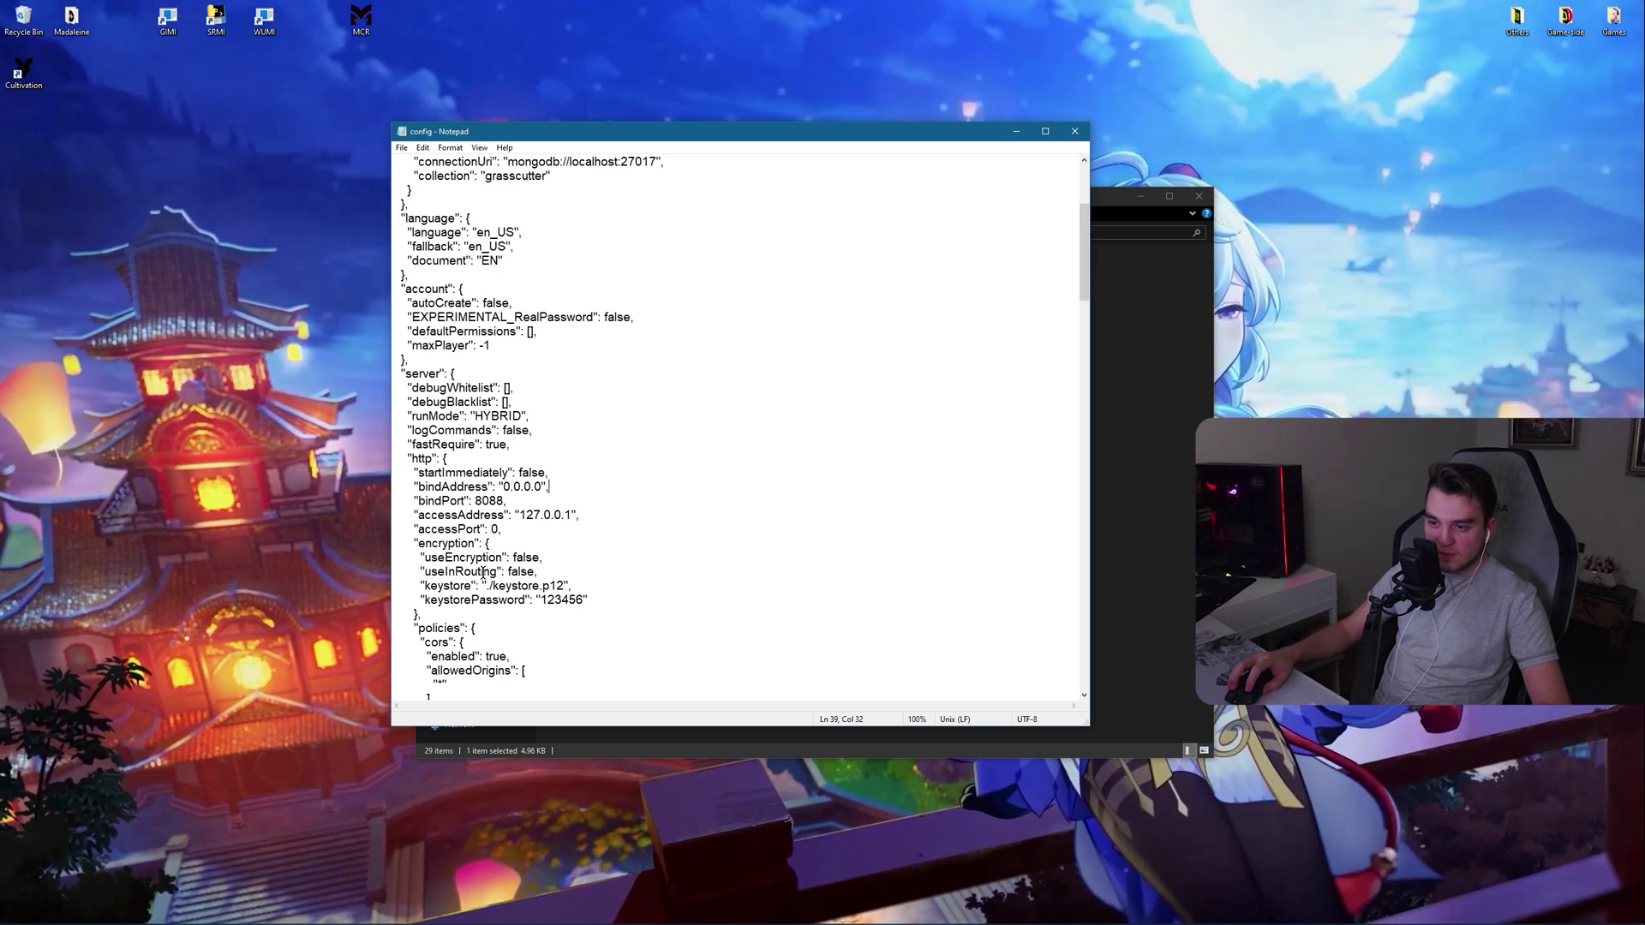
{"action": "key", "text": "Down"}
{"action": "key", "text": "Down"}
{"action": "key", "text": "Down"}
{"action": "key", "text": "Down"}
{"action": "key", "text": "Down"}
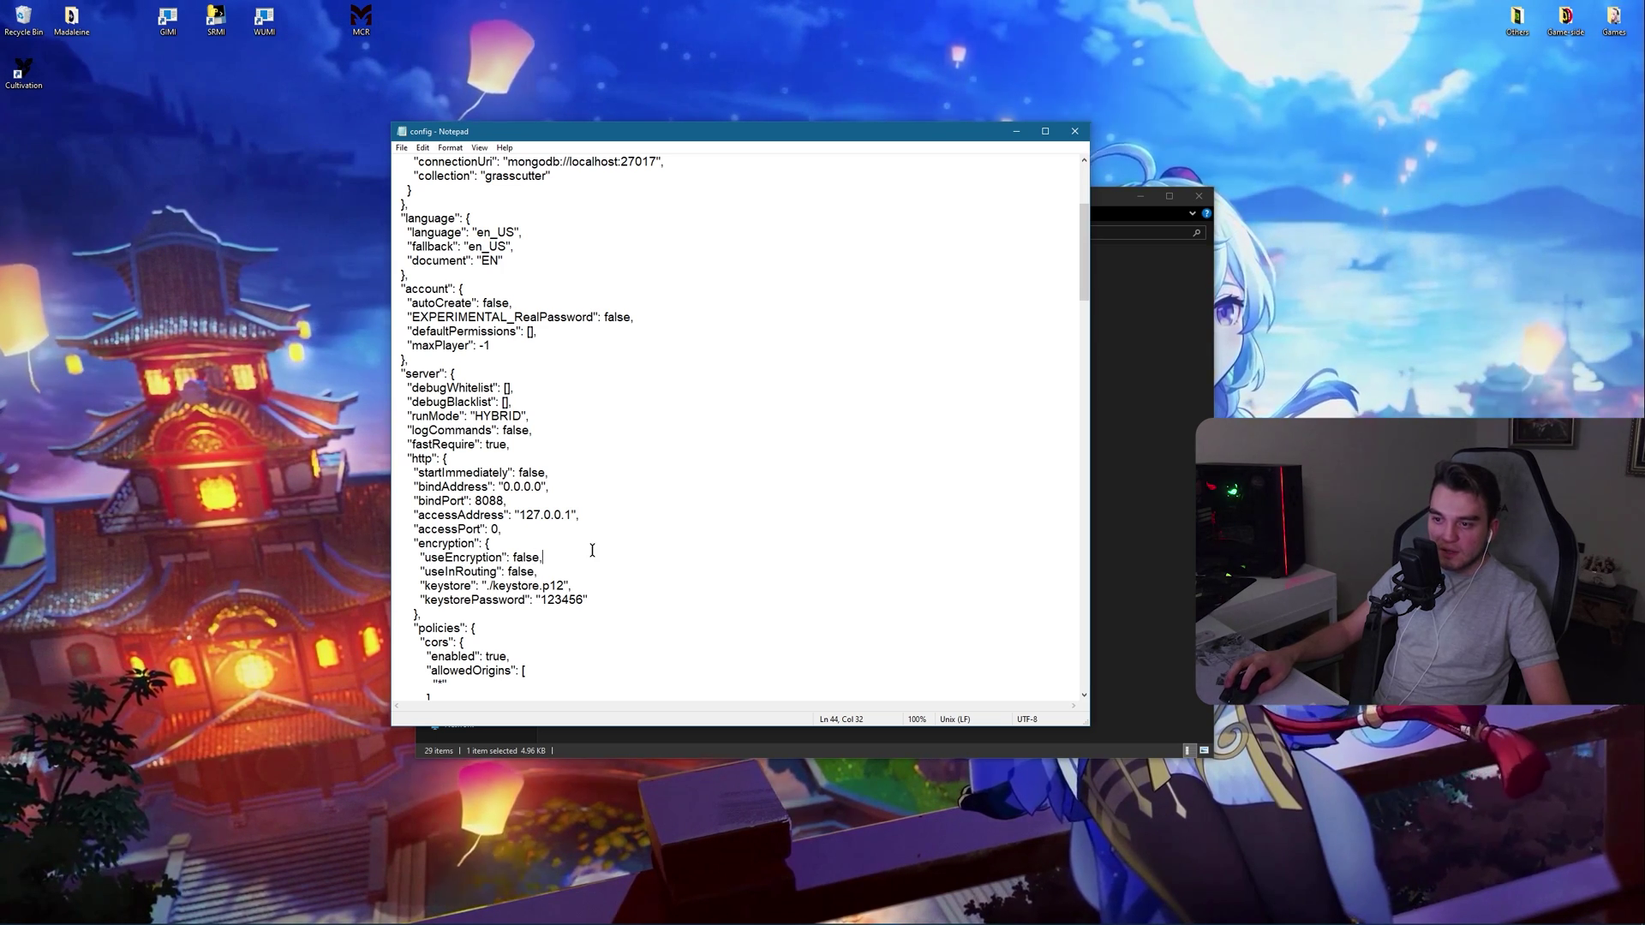
{"action": "left_click_drag", "start_coordinate": [475, 502], "coordinate": [489, 501]}
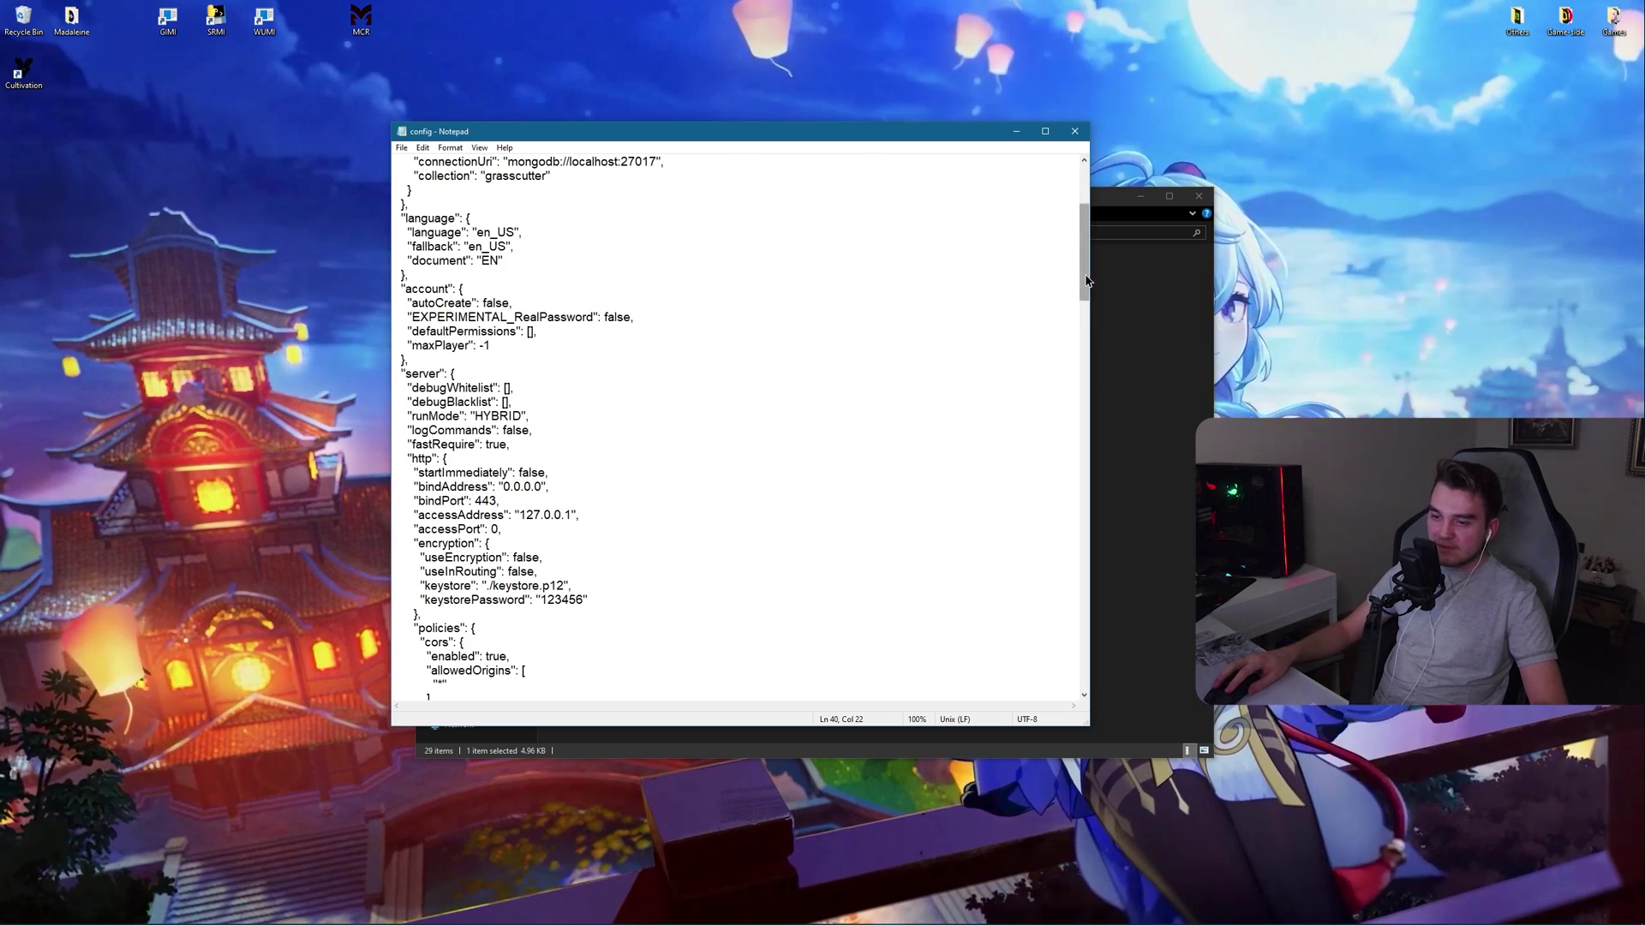
Step: Review the config file's game options, including questing, resin and rates, and close the file
{"action": "left_click_drag", "start_coordinate": [1086, 280], "coordinate": [1062, 411]}
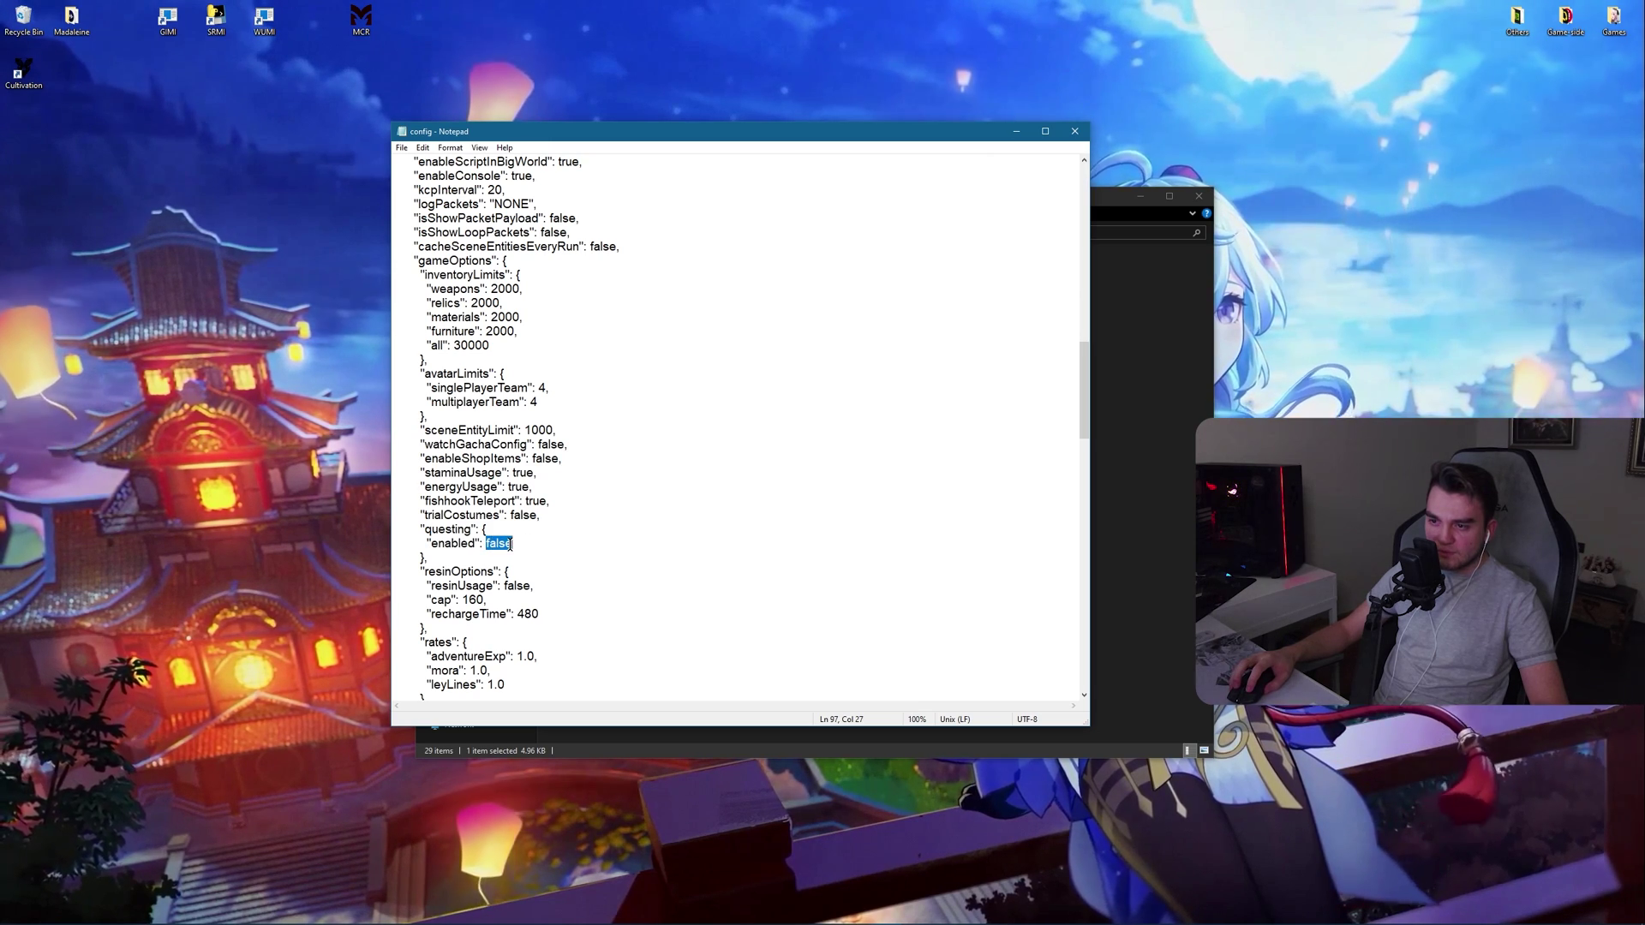
{"action": "key", "text": "Down"}
{"action": "scroll", "coordinate": [708, 547], "scroll_direction": "down", "scroll_amount": 2}
{"action": "scroll", "coordinate": [708, 547], "scroll_direction": "down", "scroll_amount": 3}
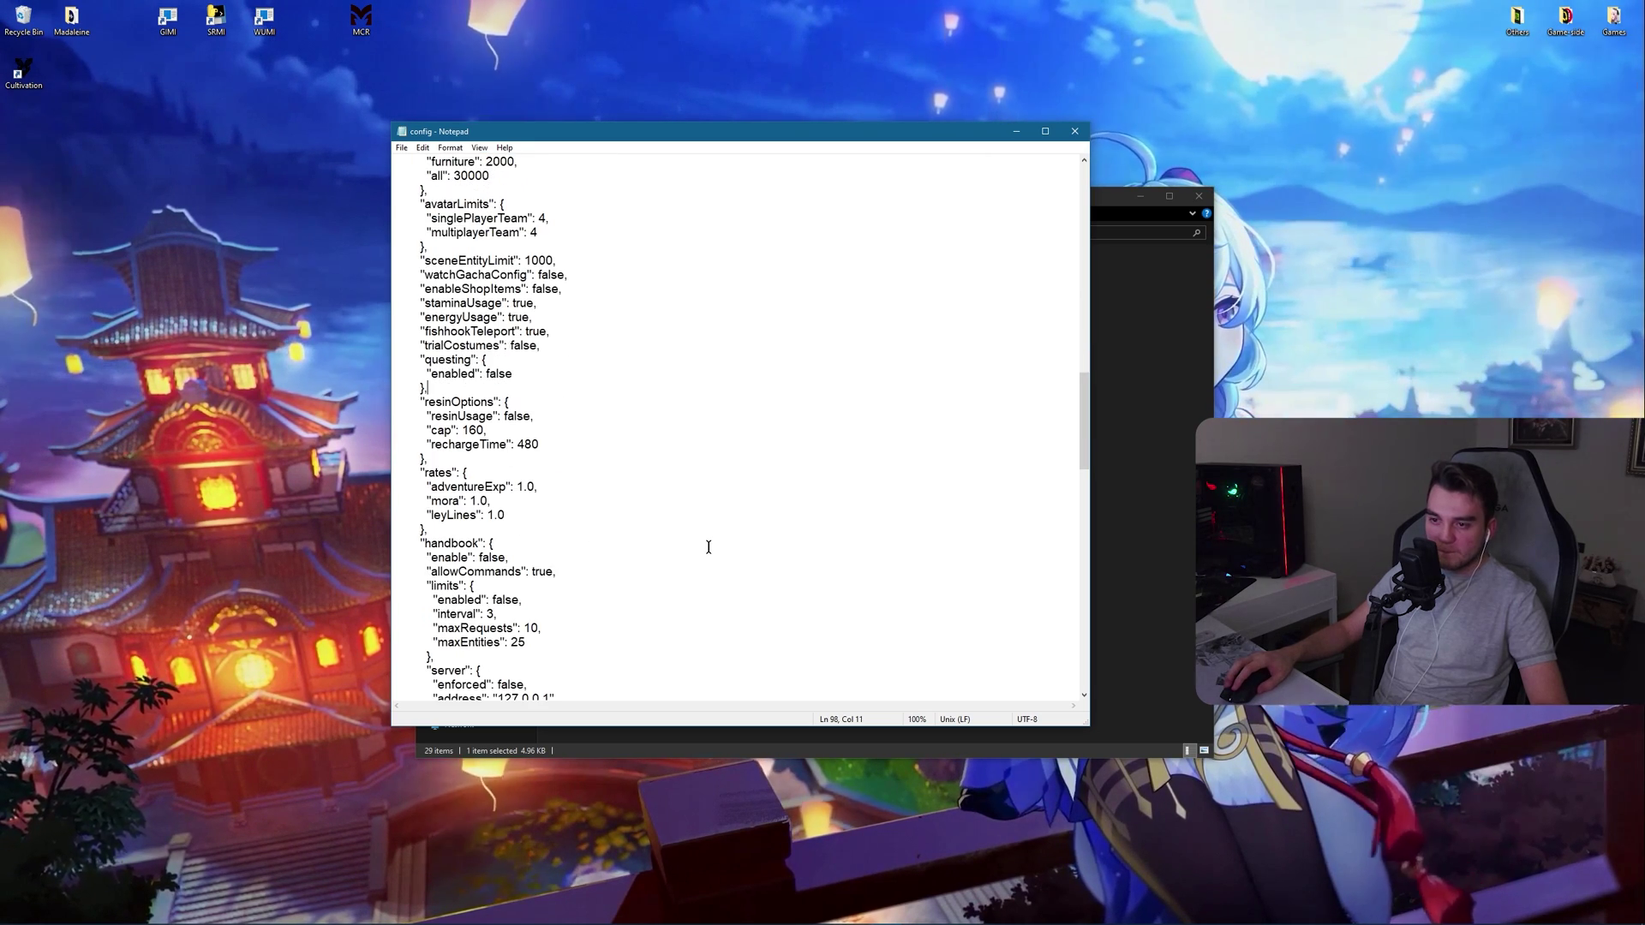
{"action": "left_click", "coordinate": [1072, 133]}
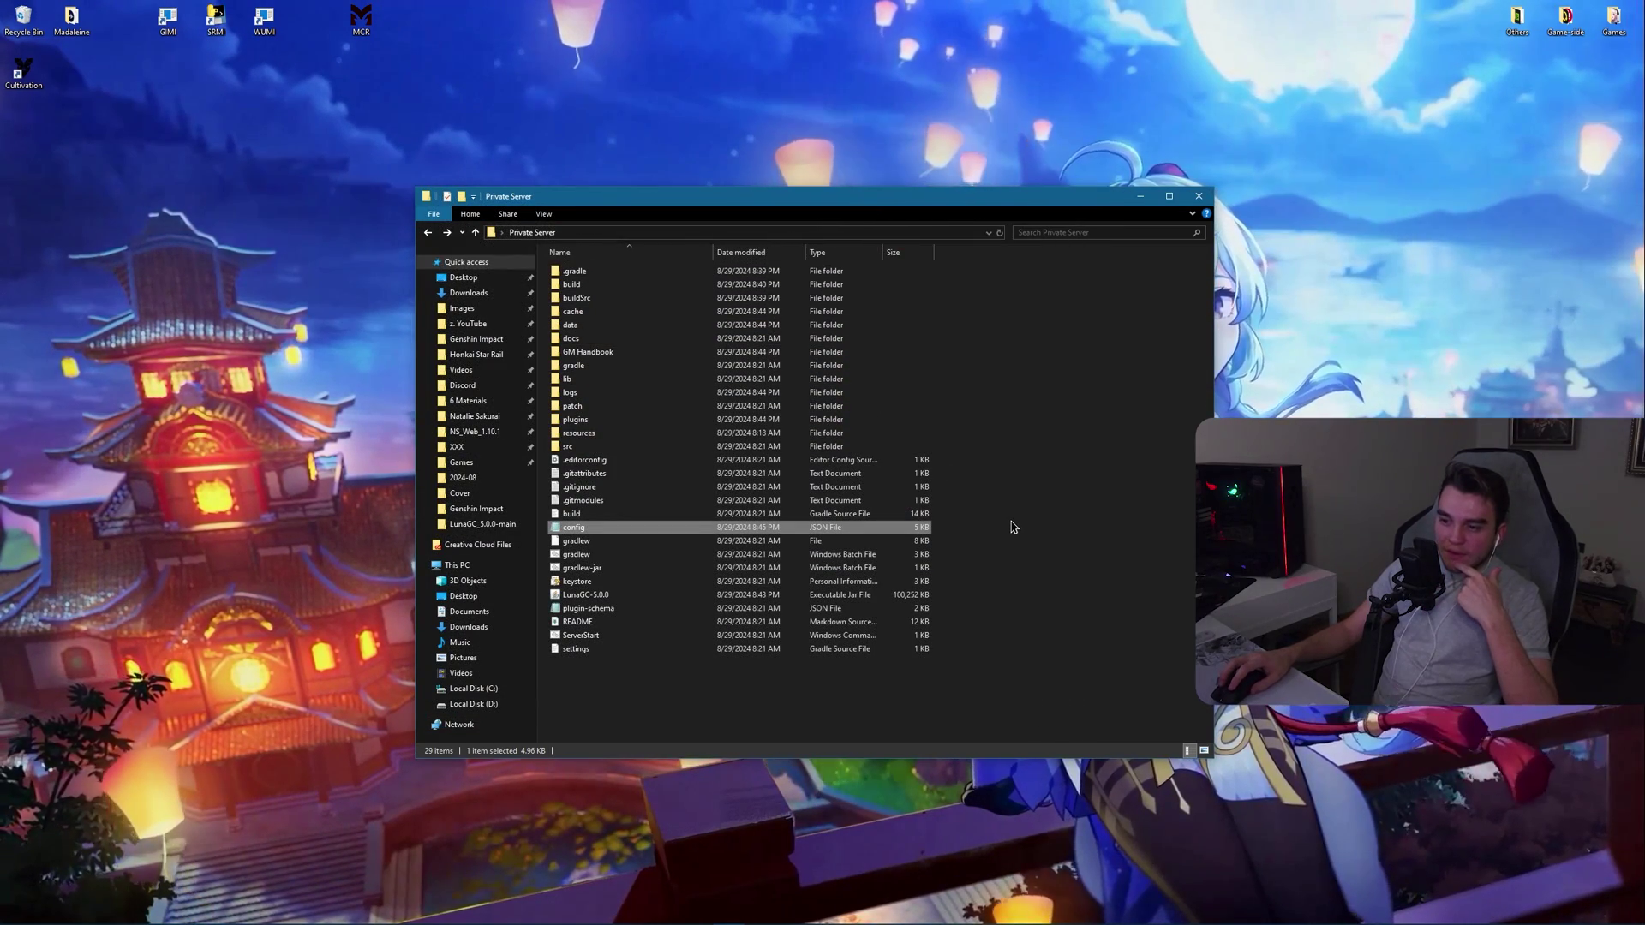
Step: Open the English GM Handbook from the GM Handbook folder, search it for "opulent", and highlight the ID of Opulent Splendor
{"action": "double_click", "coordinate": [591, 352]}
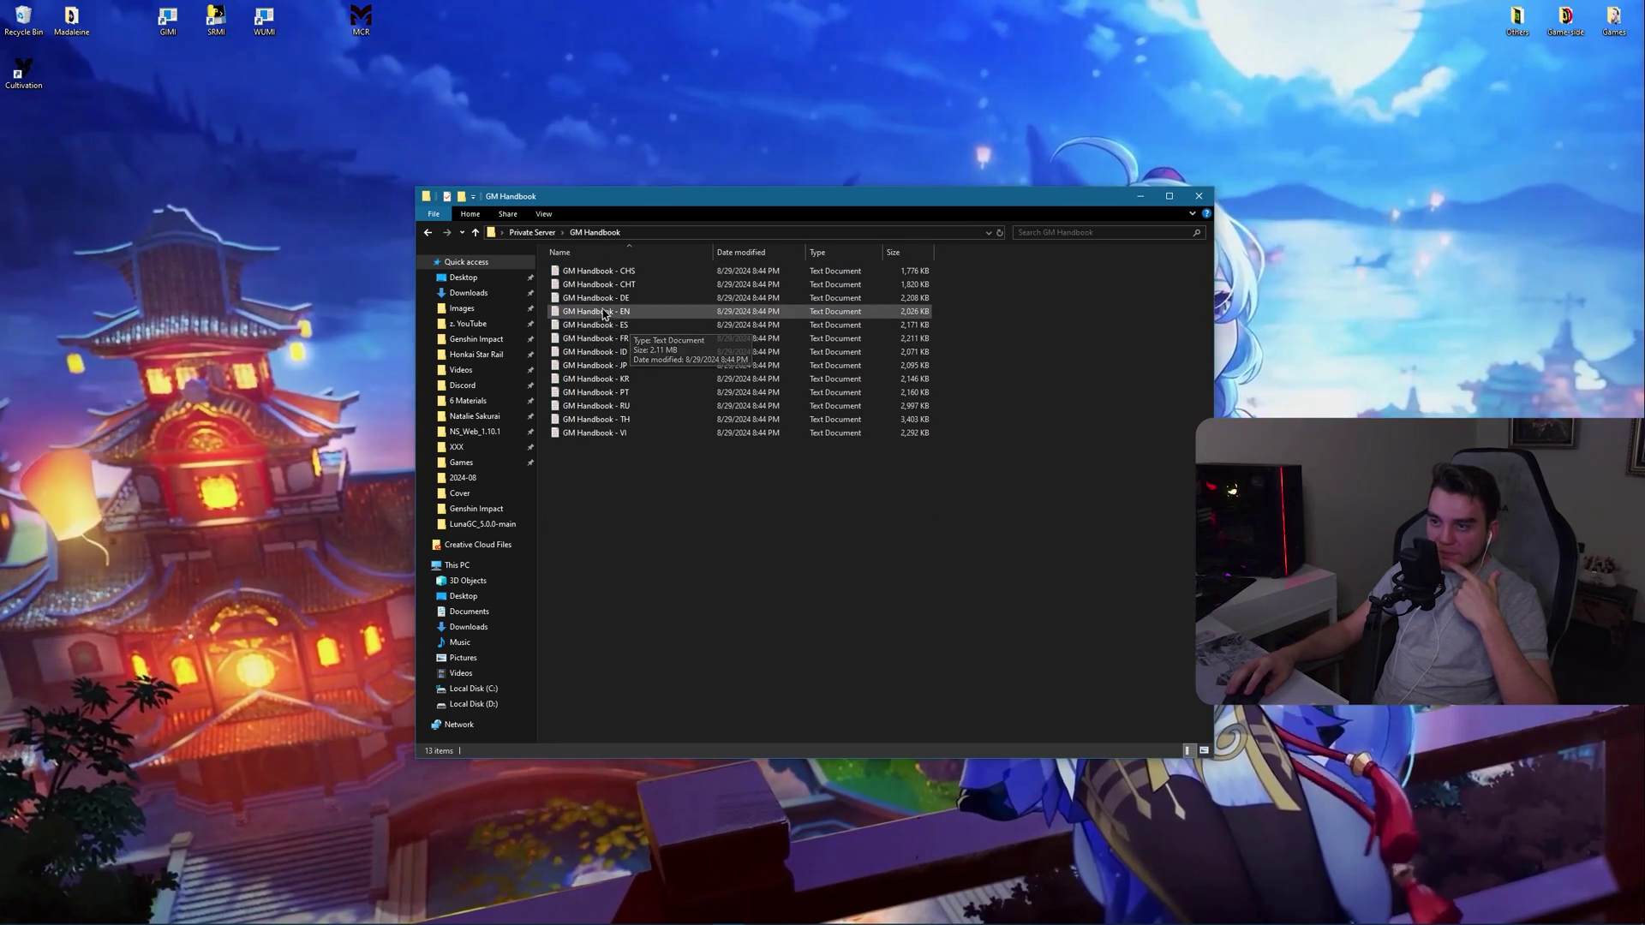
{"action": "double_click", "coordinate": [633, 313]}
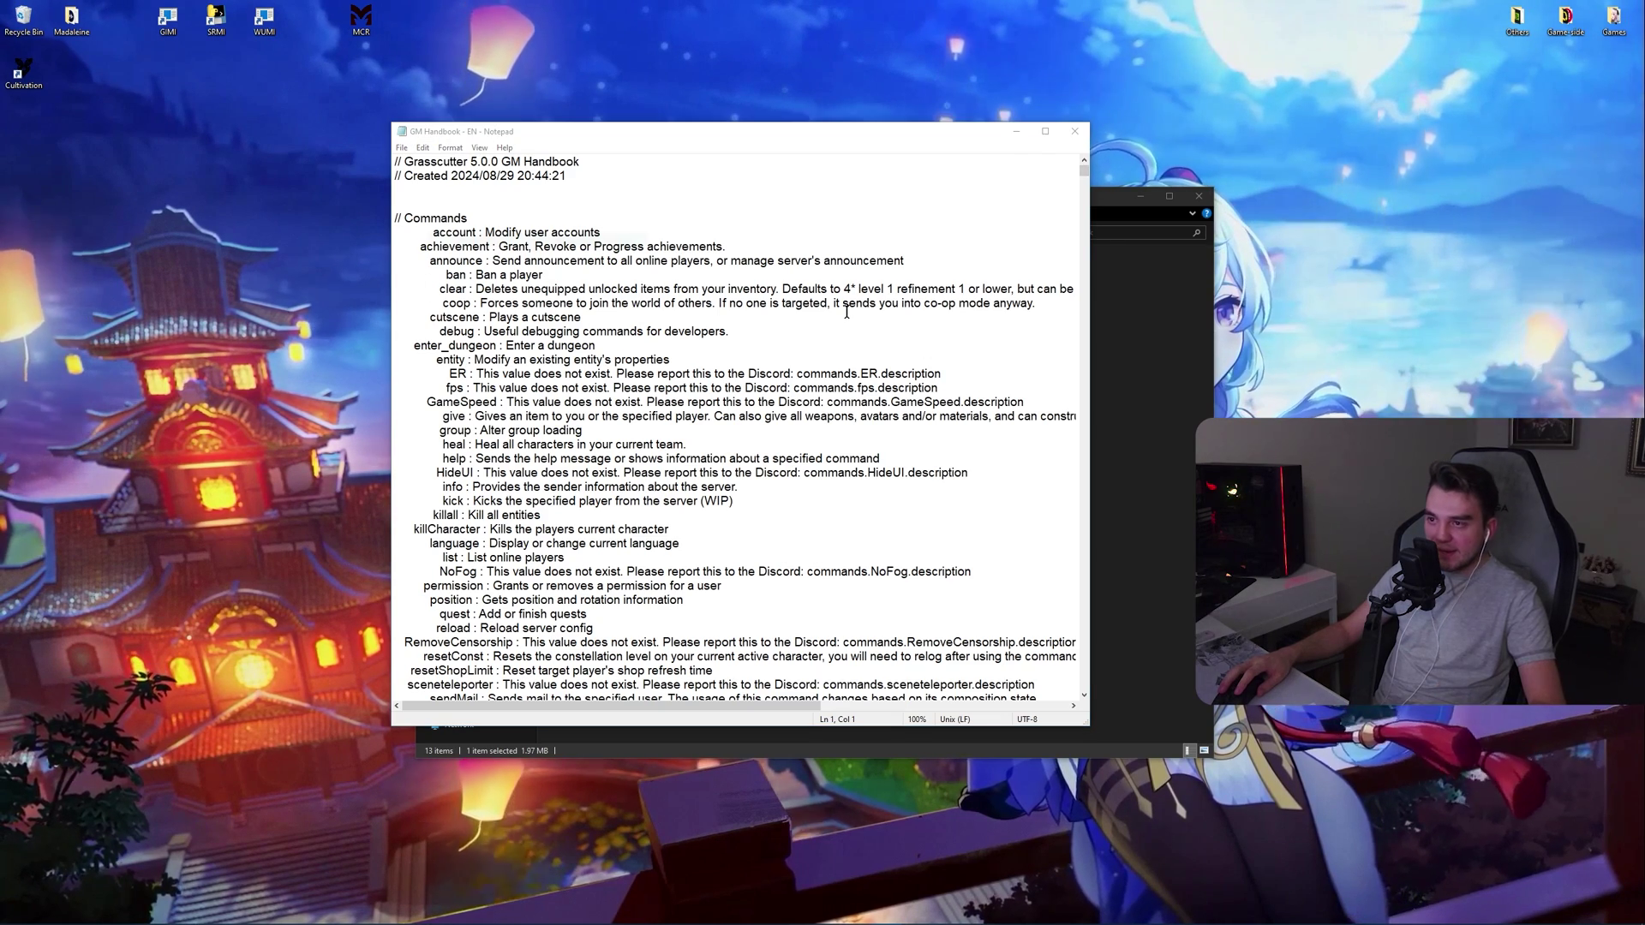
{"action": "key", "text": "ctrl+f"}
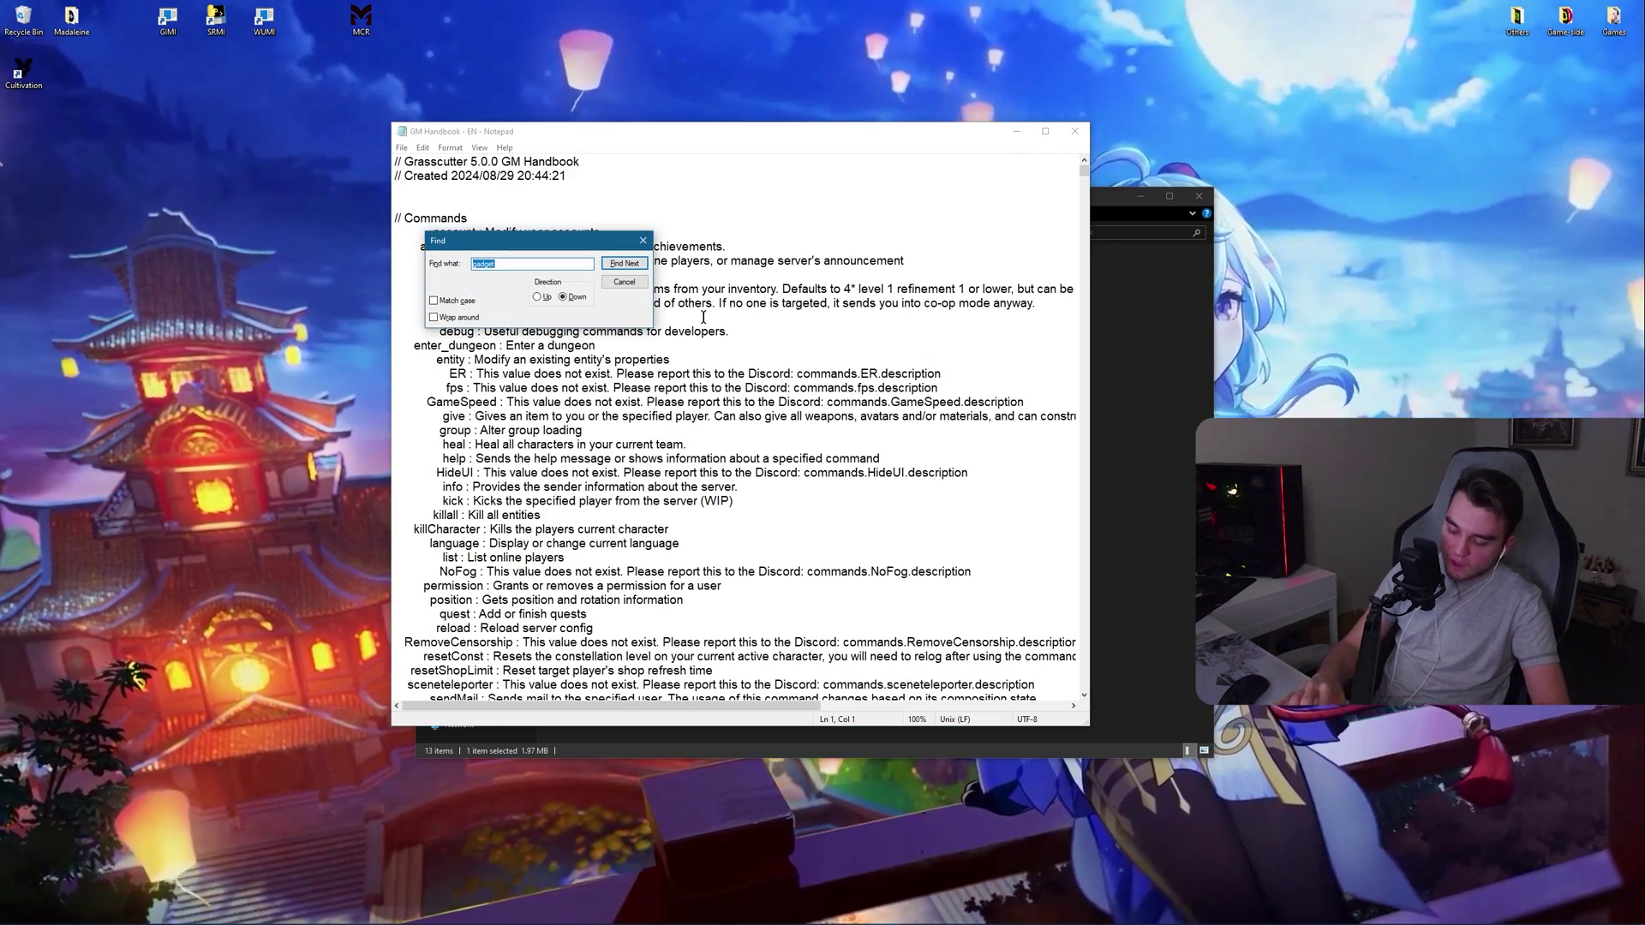
{"action": "type", "text": "opulent"}
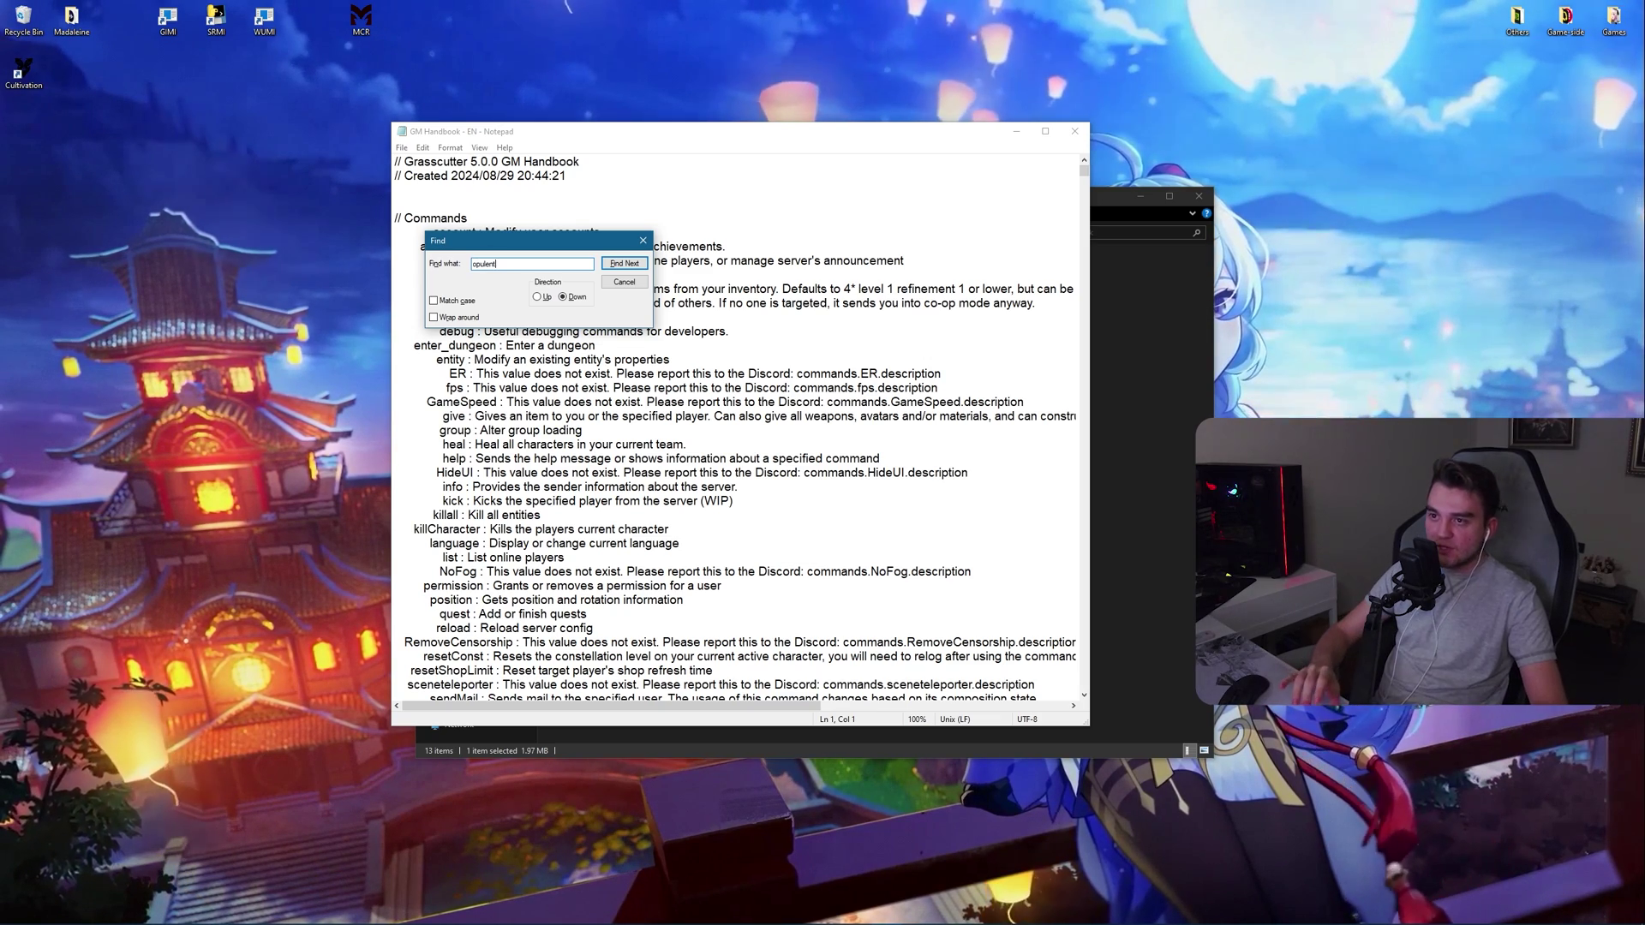
{"action": "key", "text": "Return"}
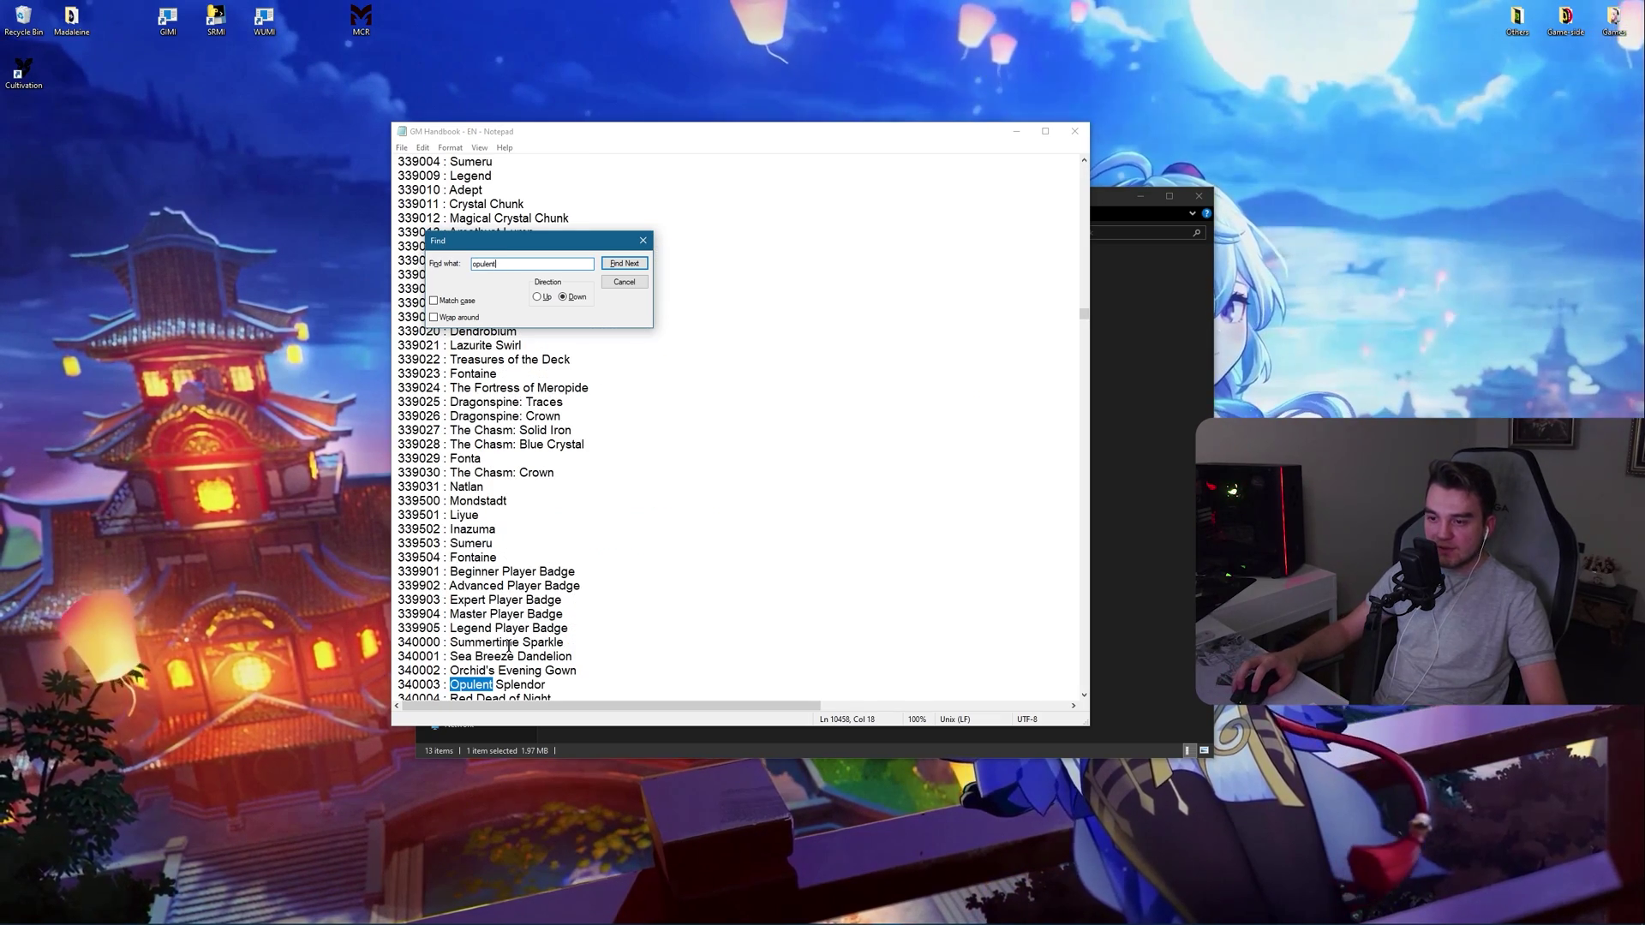
{"action": "scroll", "coordinate": [510, 648], "scroll_direction": "down", "scroll_amount": 1}
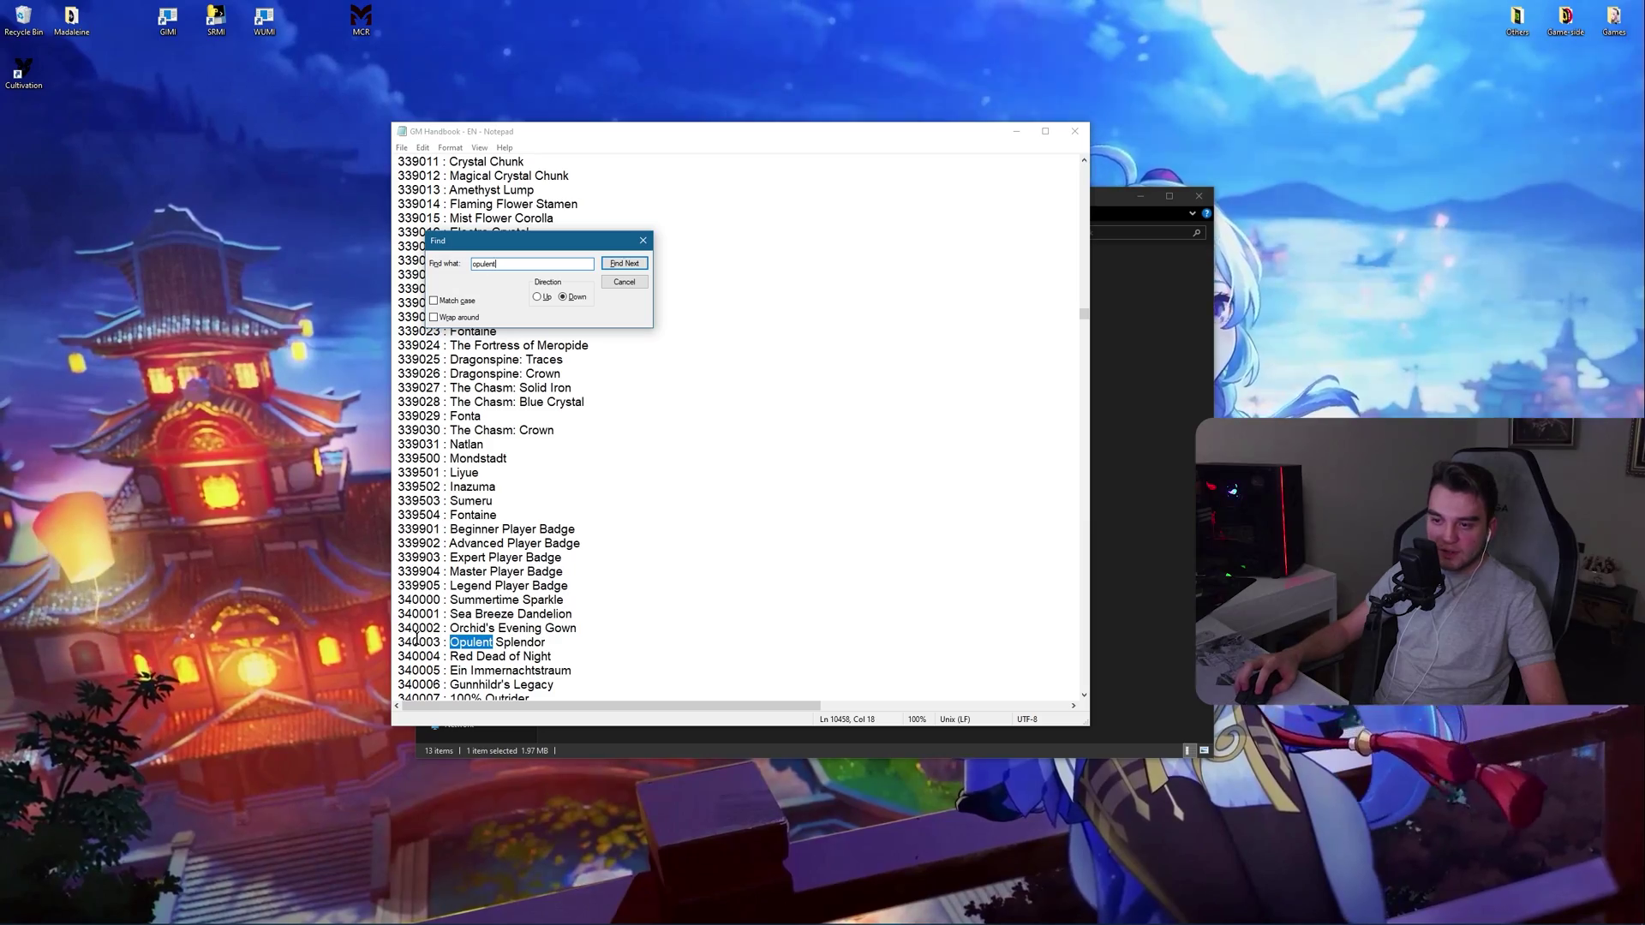
{"action": "double_click", "coordinate": [418, 642]}
{"action": "left_click", "coordinate": [644, 241]}
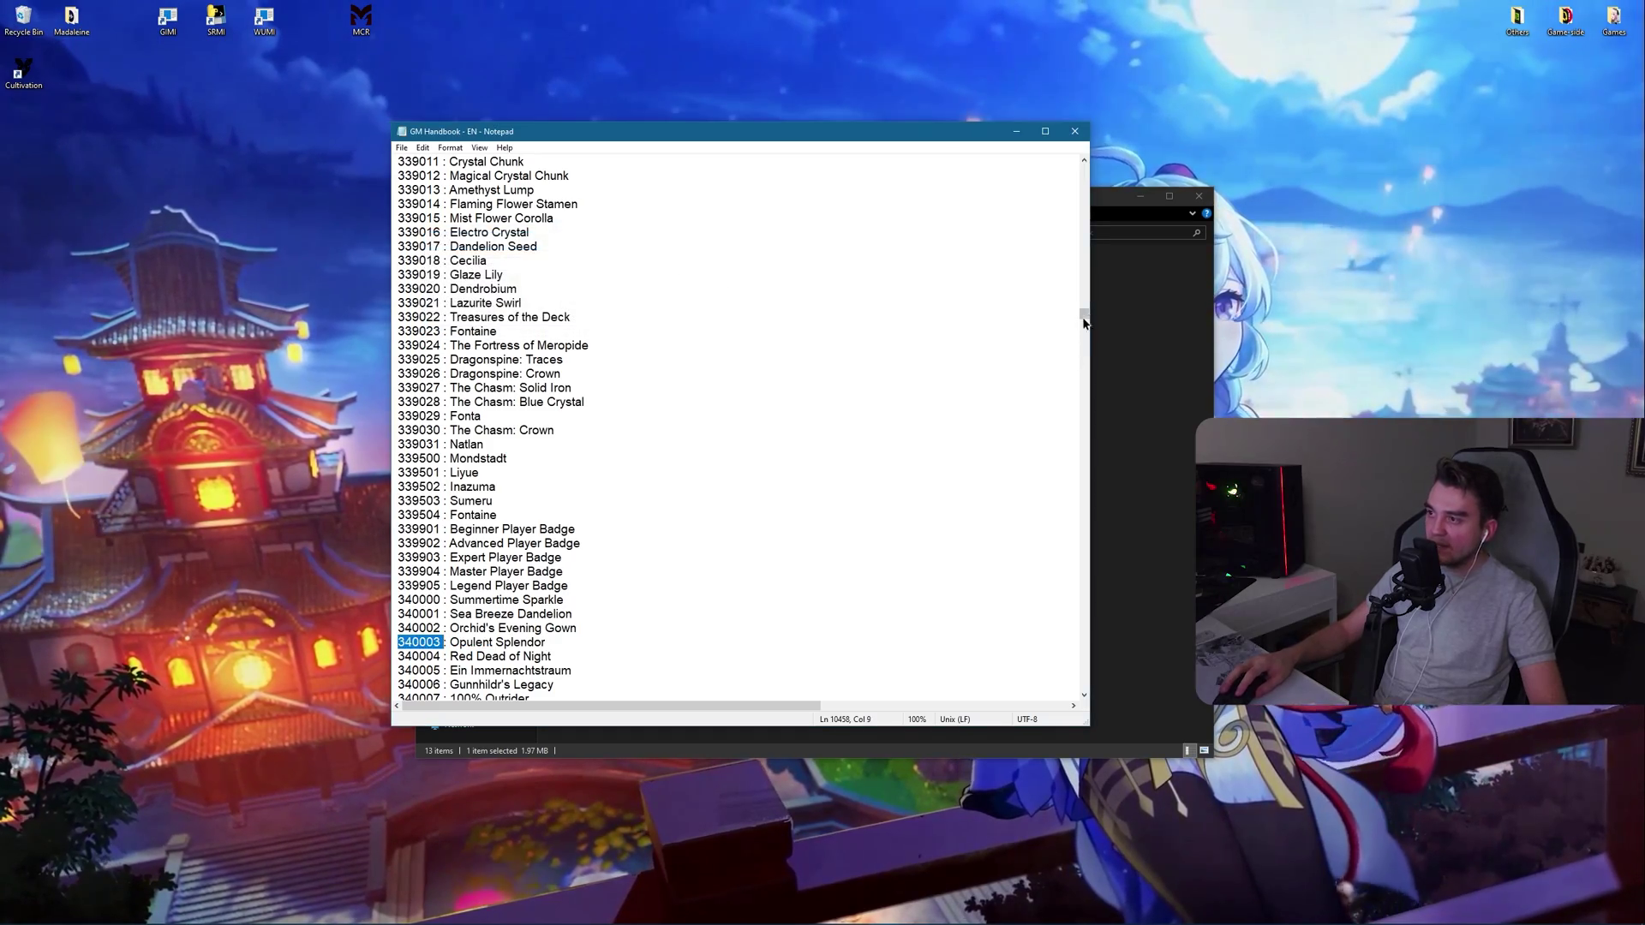
Step: Look over the handbook's Items section near its beginning, and close the file and the folder window
{"action": "left_click_drag", "start_coordinate": [1084, 314], "coordinate": [1088, 174]}
{"action": "scroll", "coordinate": [583, 220], "scroll_direction": "up", "scroll_amount": 20}
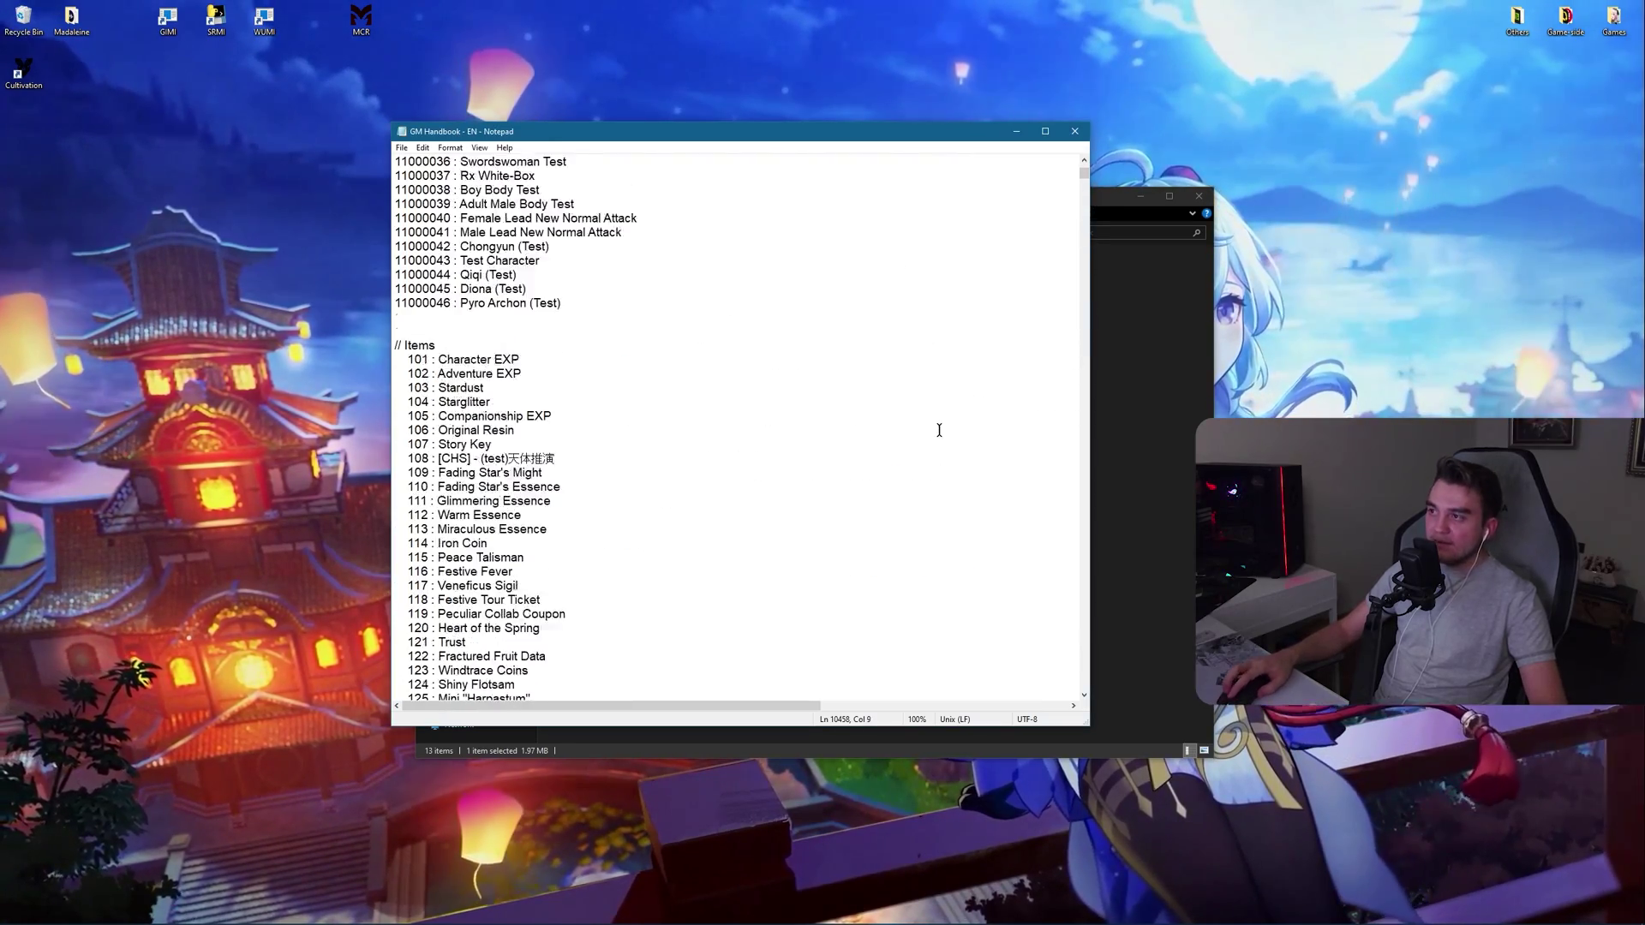
{"action": "left_click", "coordinate": [1075, 132]}
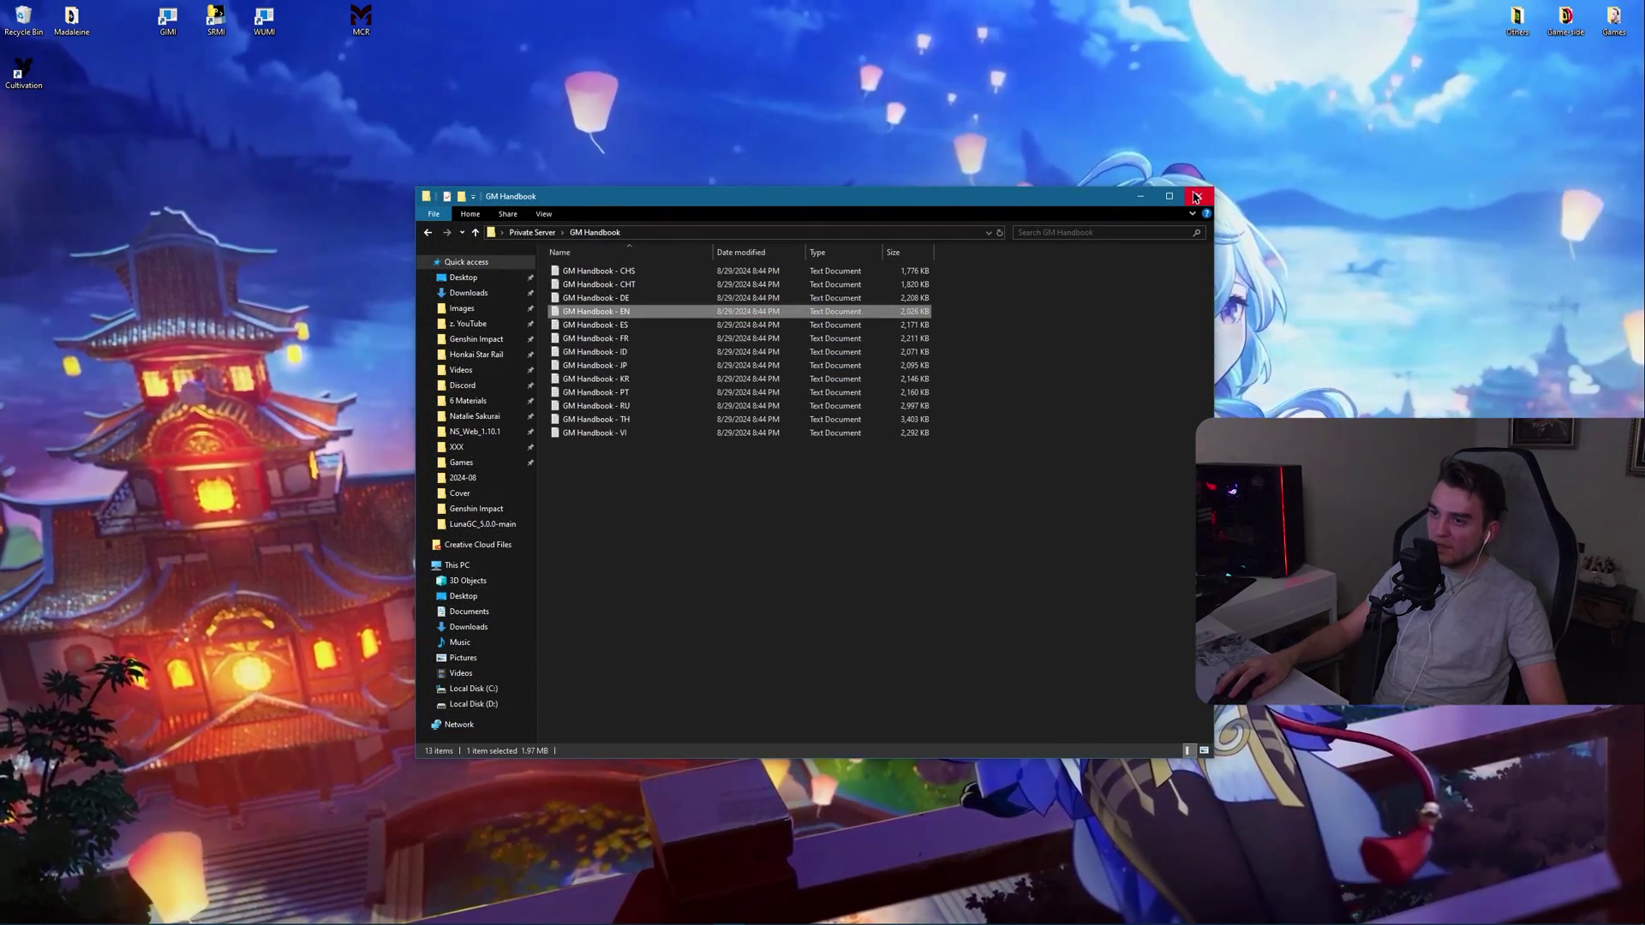
{"action": "left_click", "coordinate": [1199, 195]}
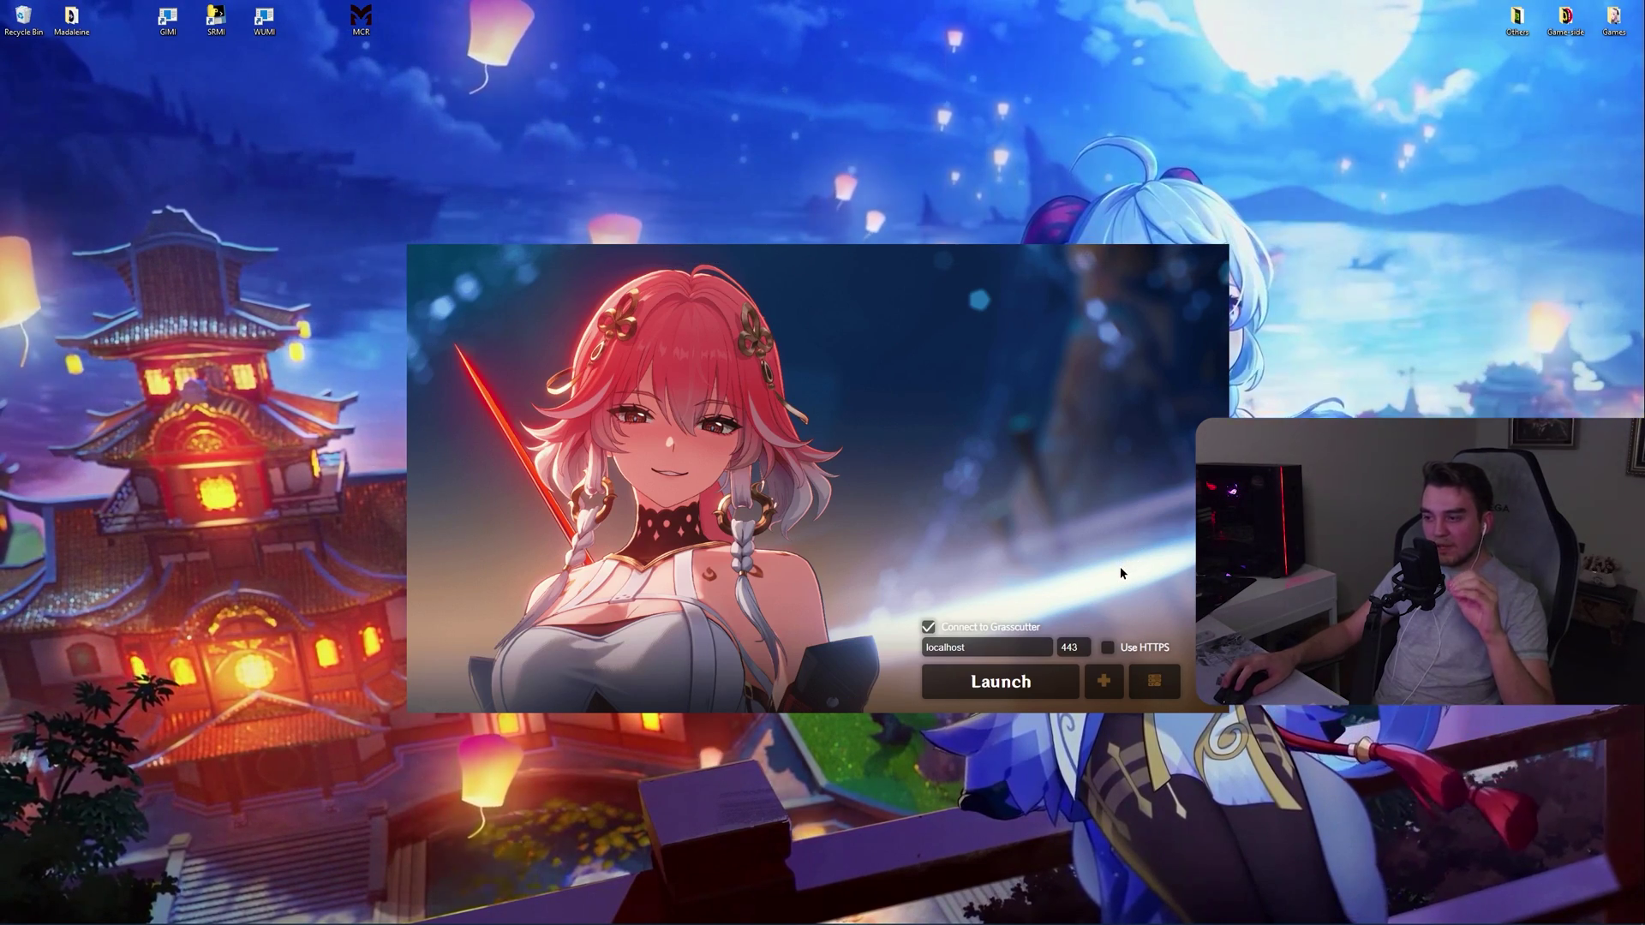
Step: In Cultivation, keep Connect to Grasscutter enabled with localhost and port 443, then start the Grasscutter server and launch the game
{"action": "left_click", "coordinate": [967, 627]}
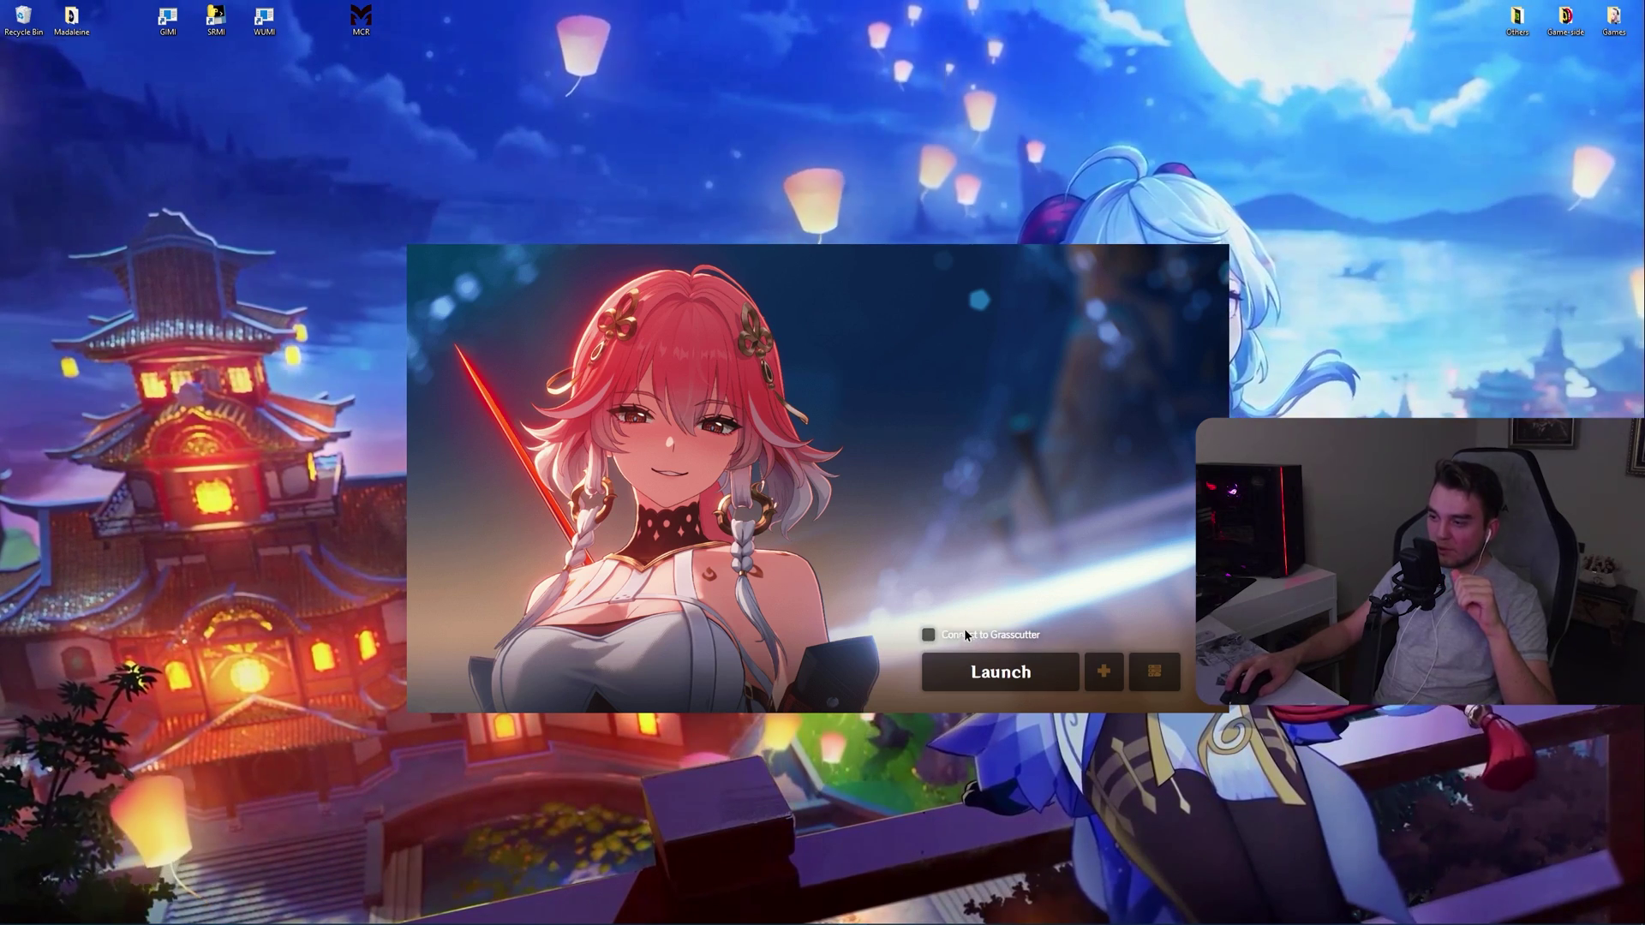
{"action": "left_click", "coordinate": [966, 634]}
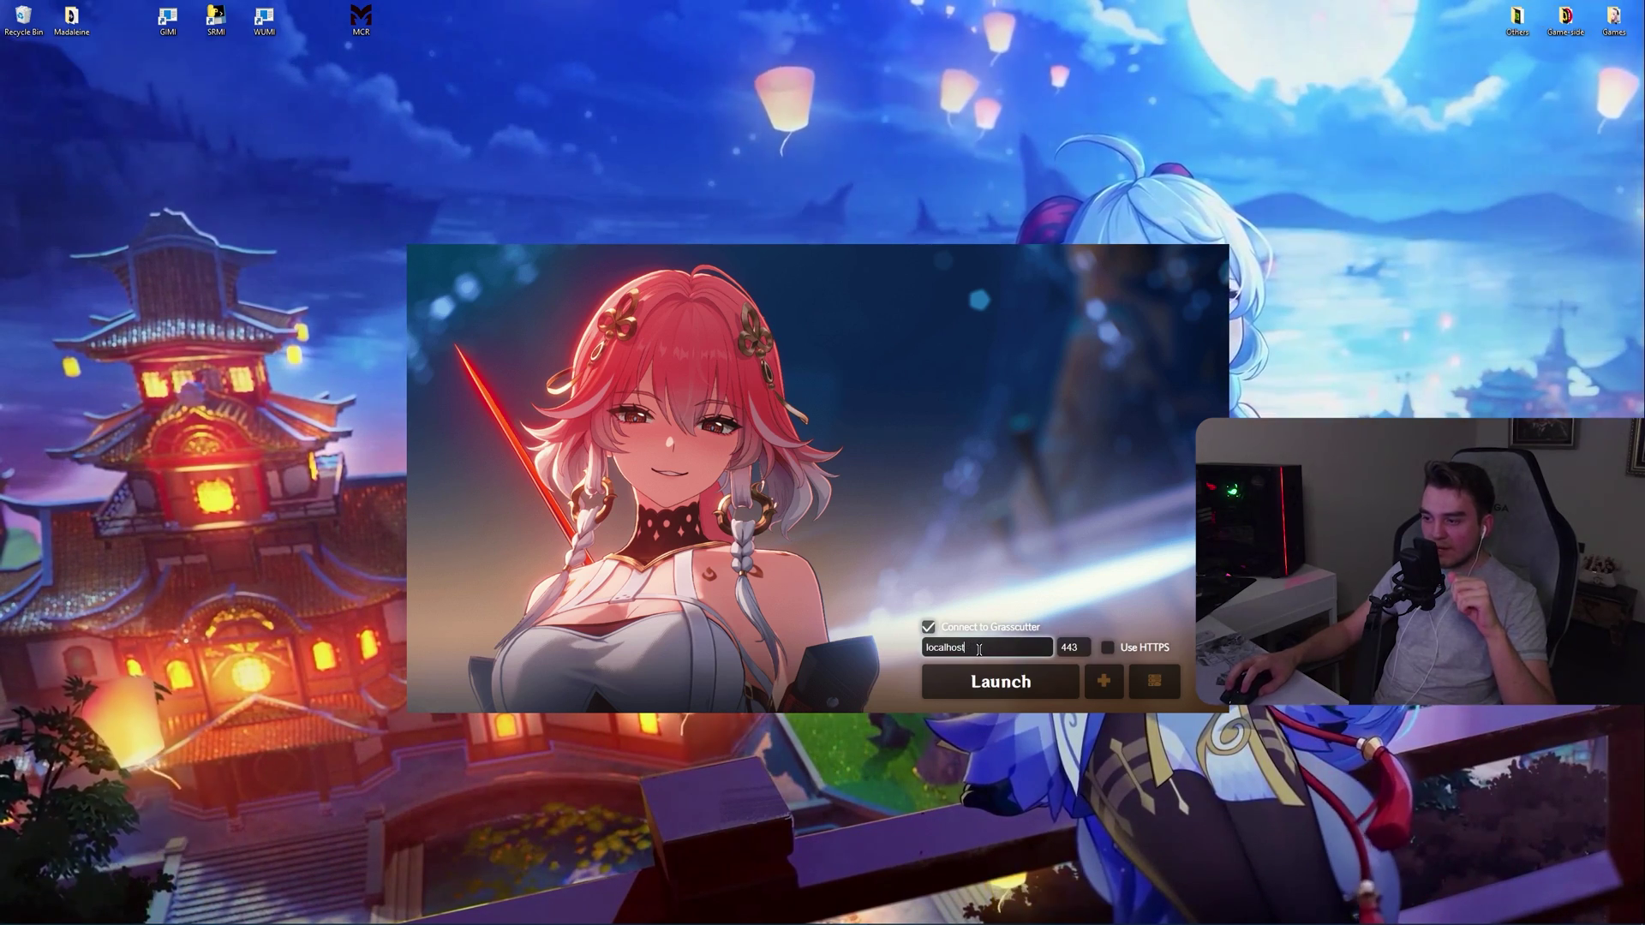
{"action": "left_click", "coordinate": [1078, 650]}
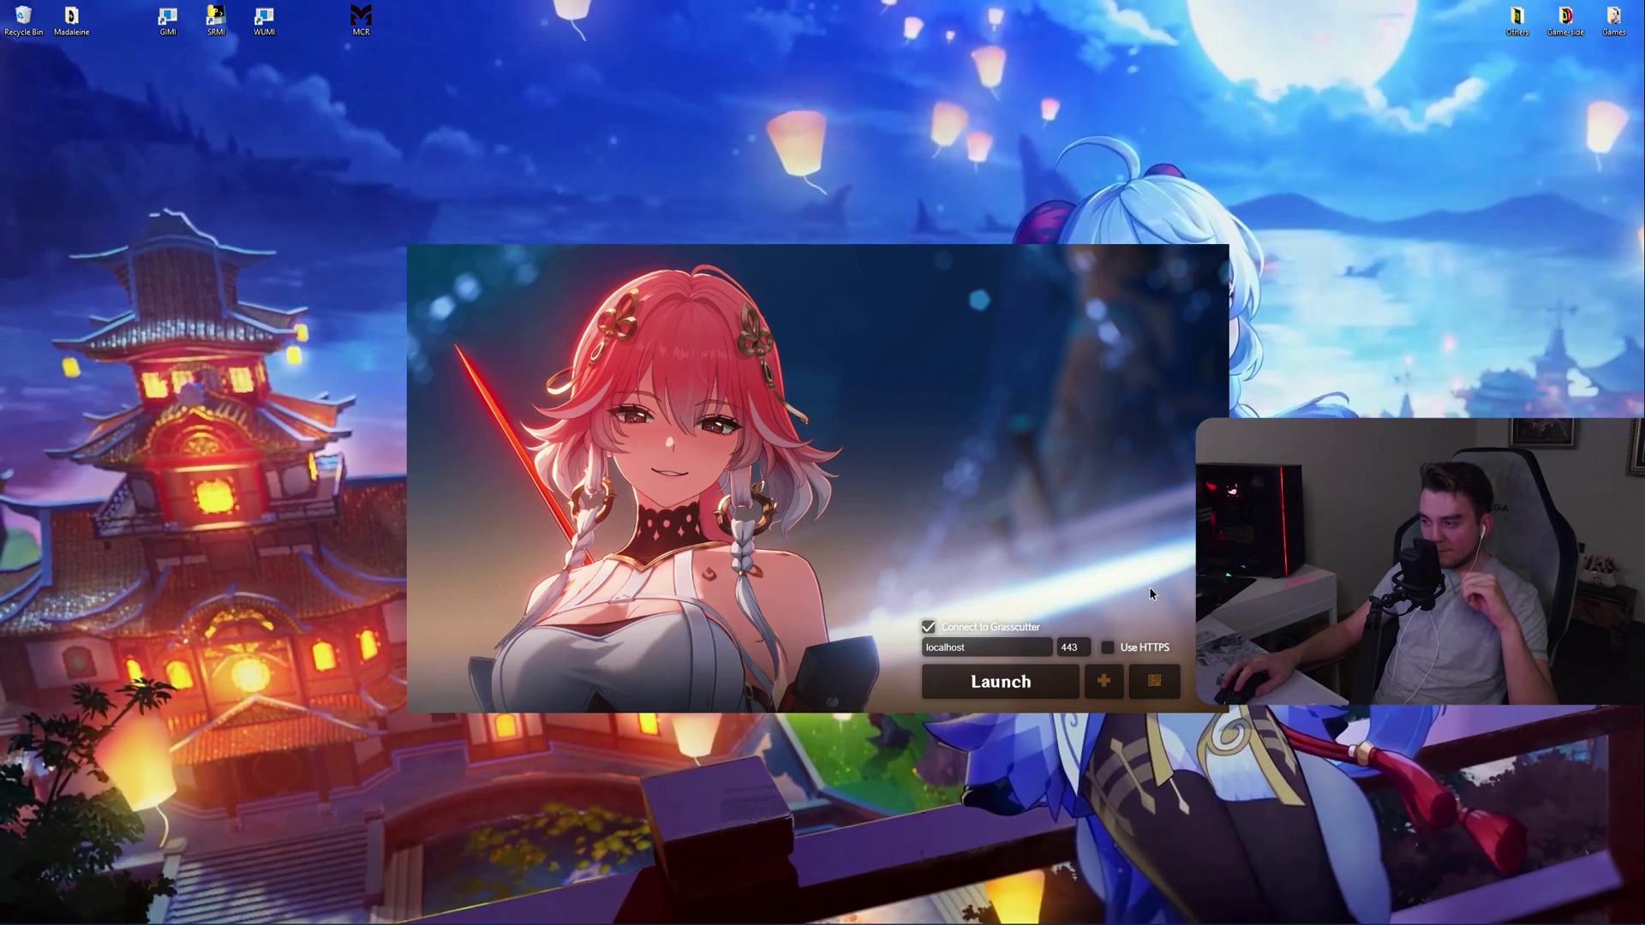
{"action": "left_click", "coordinate": [1154, 682]}
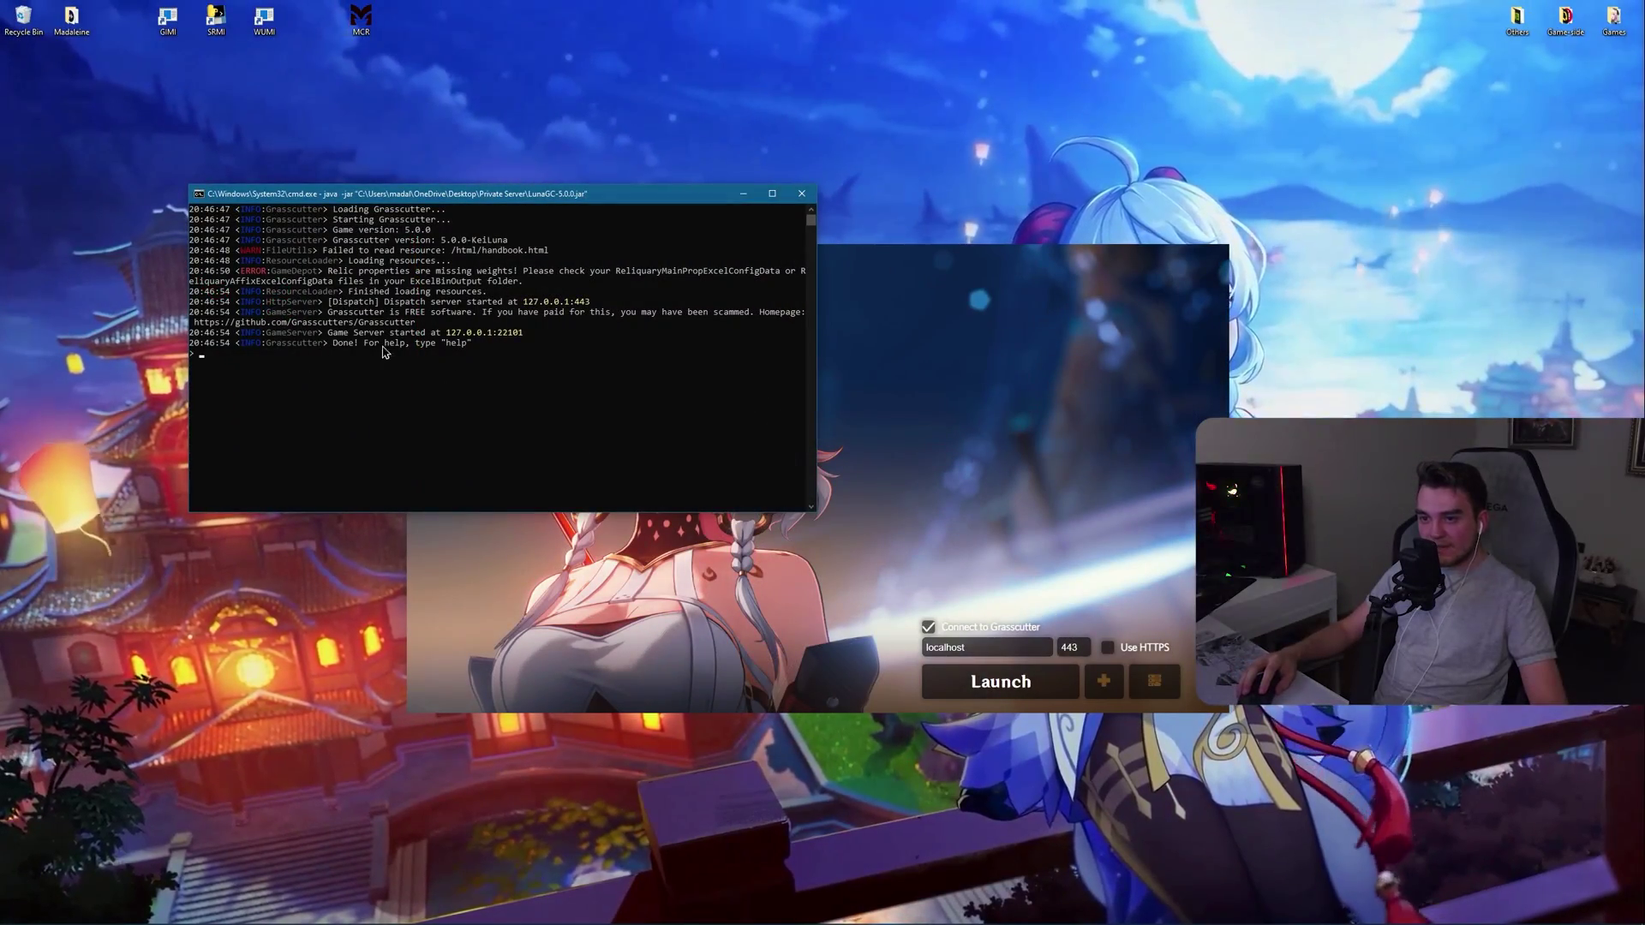
{"action": "left_click", "coordinate": [998, 683]}
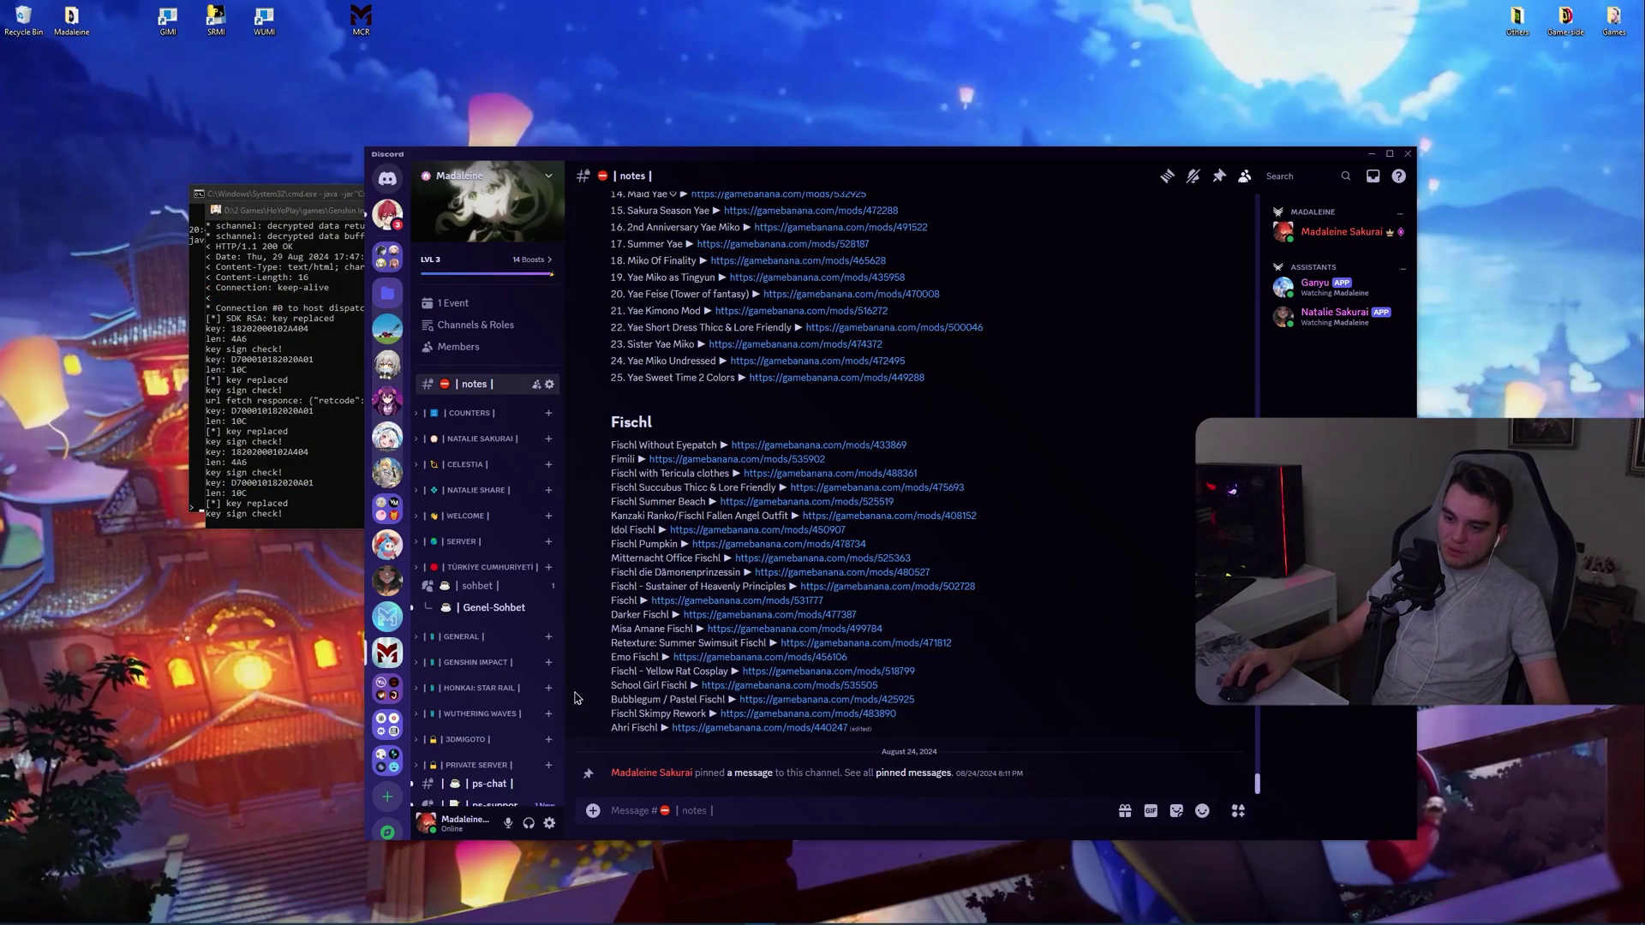
Step: In Discord, open the READ ME post in the ps-faq forum and follow its first Commands link
{"action": "scroll", "coordinate": [497, 685], "scroll_direction": "down", "scroll_amount": 2}
{"action": "scroll", "coordinate": [514, 693], "scroll_direction": "down", "scroll_amount": 3}
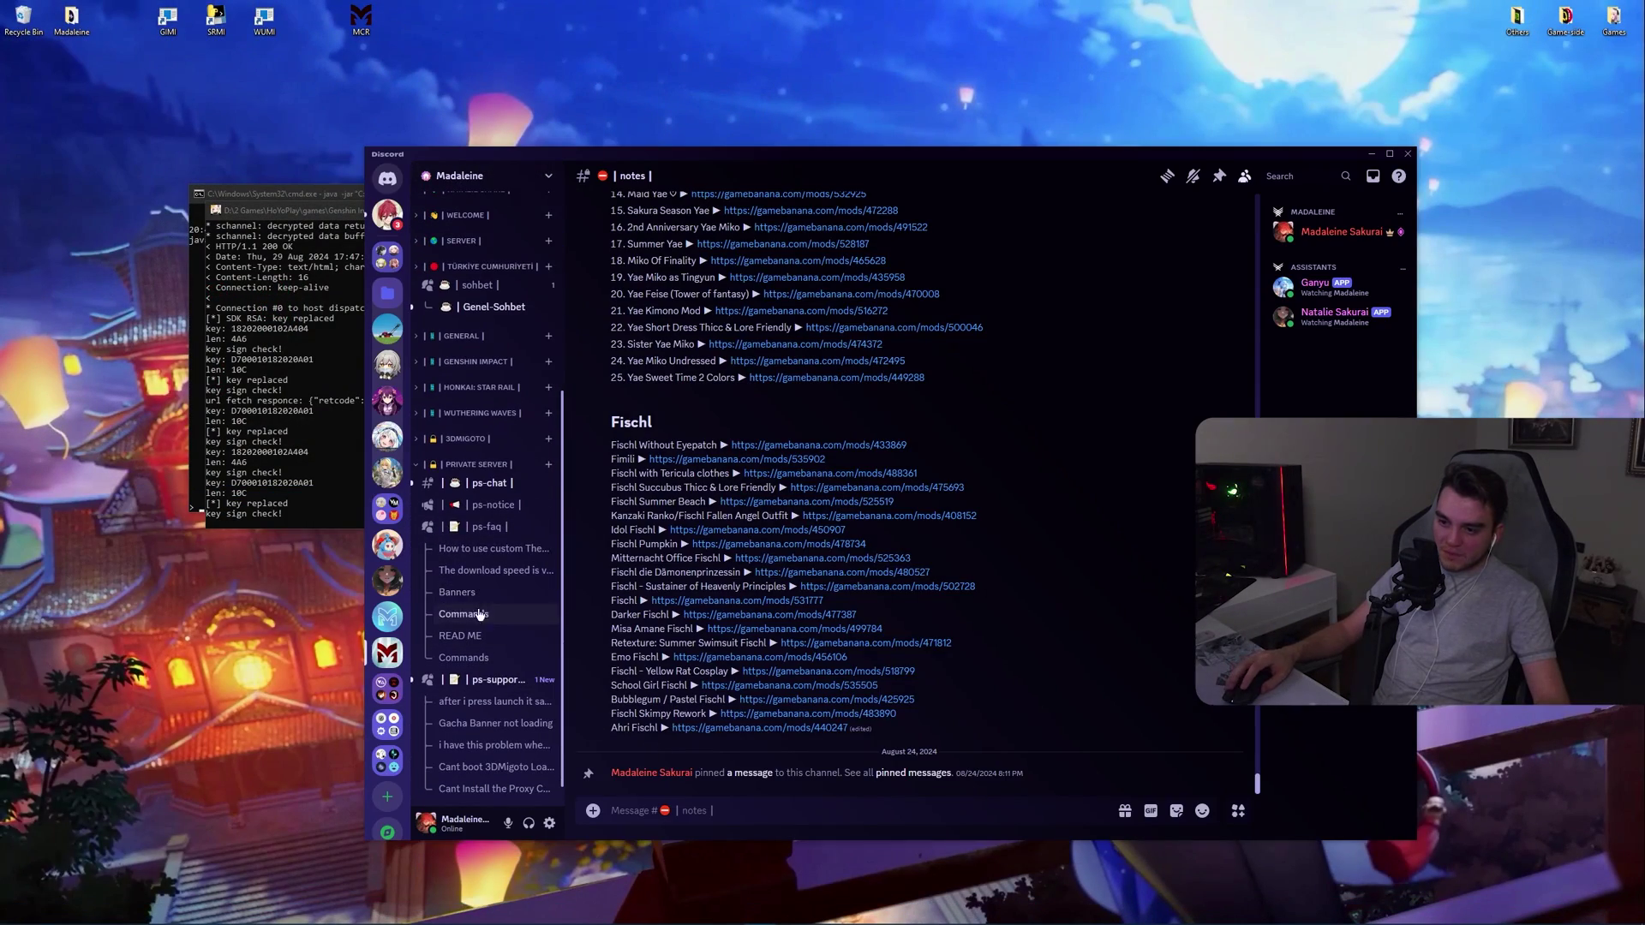
{"action": "left_click", "coordinate": [489, 527]}
{"action": "left_click", "coordinate": [772, 326]}
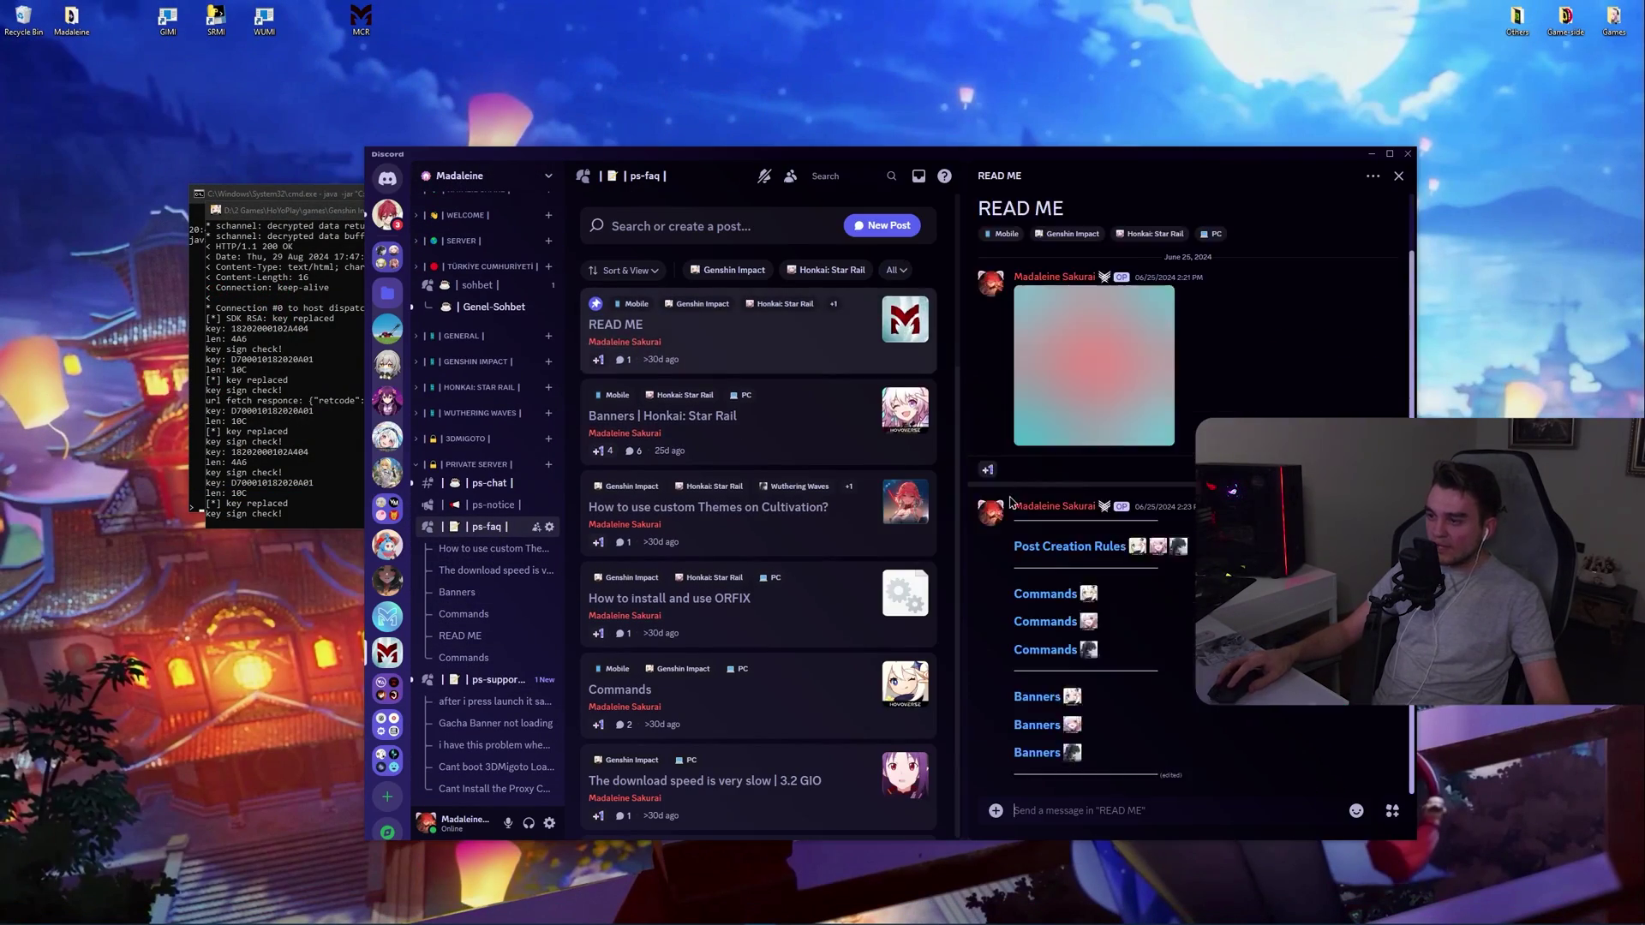
{"action": "left_click", "coordinate": [1042, 595]}
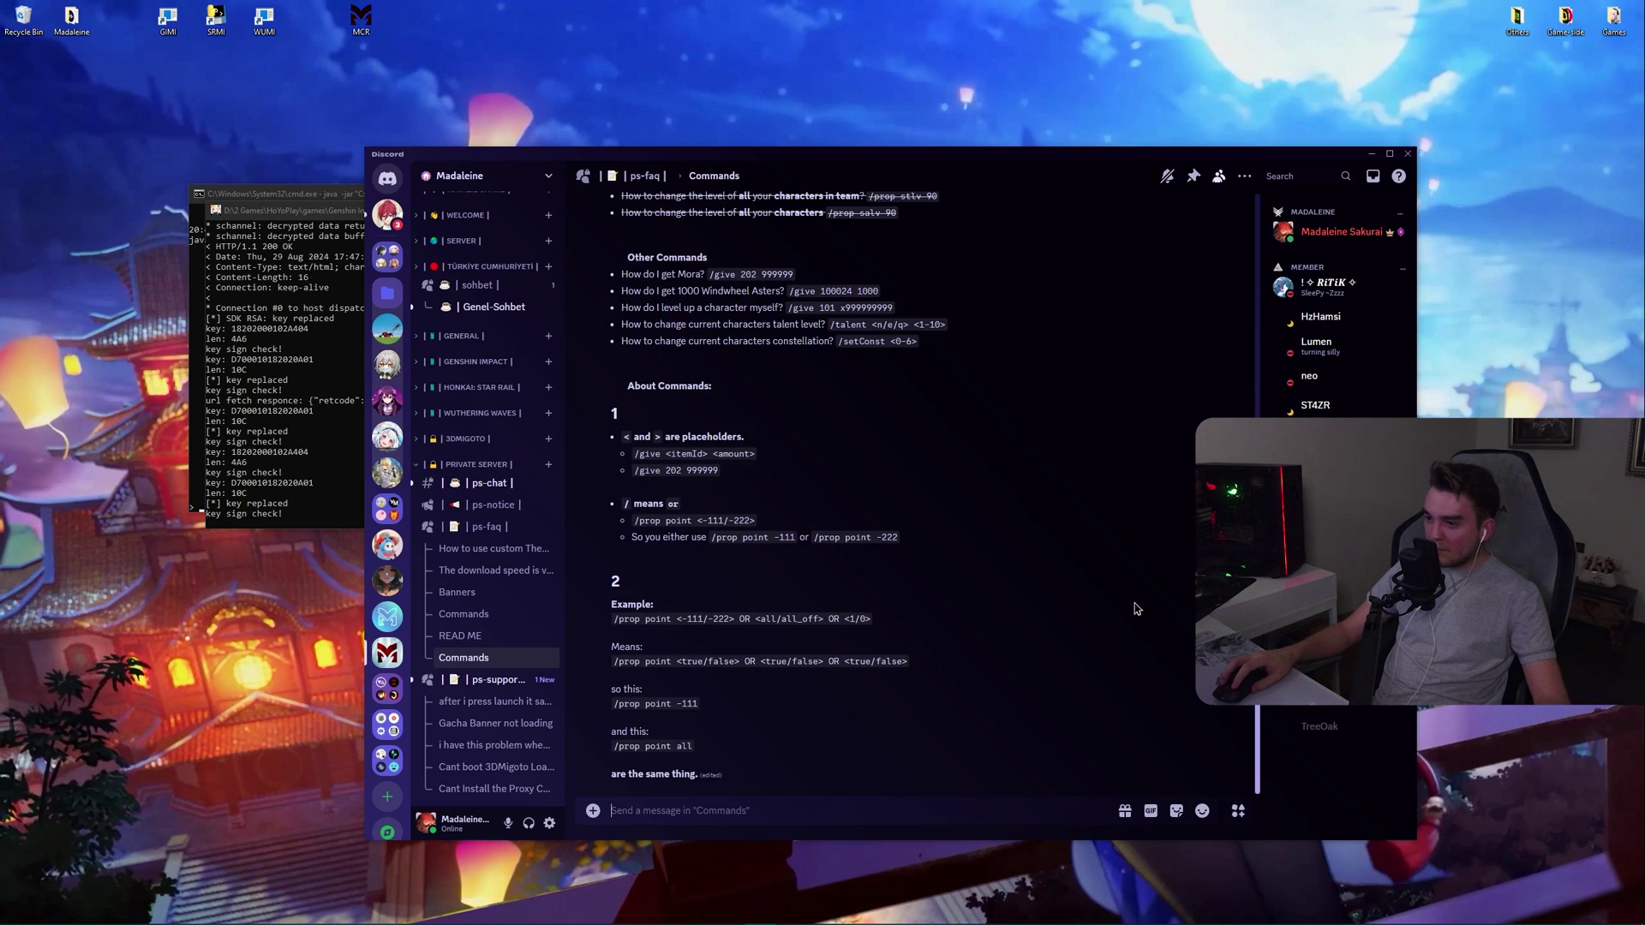
Step: Read through the Commands post's artifact, spawn, prop and other commands, and open the ps-support forum
{"action": "scroll", "coordinate": [904, 583], "scroll_direction": "up", "scroll_amount": 10}
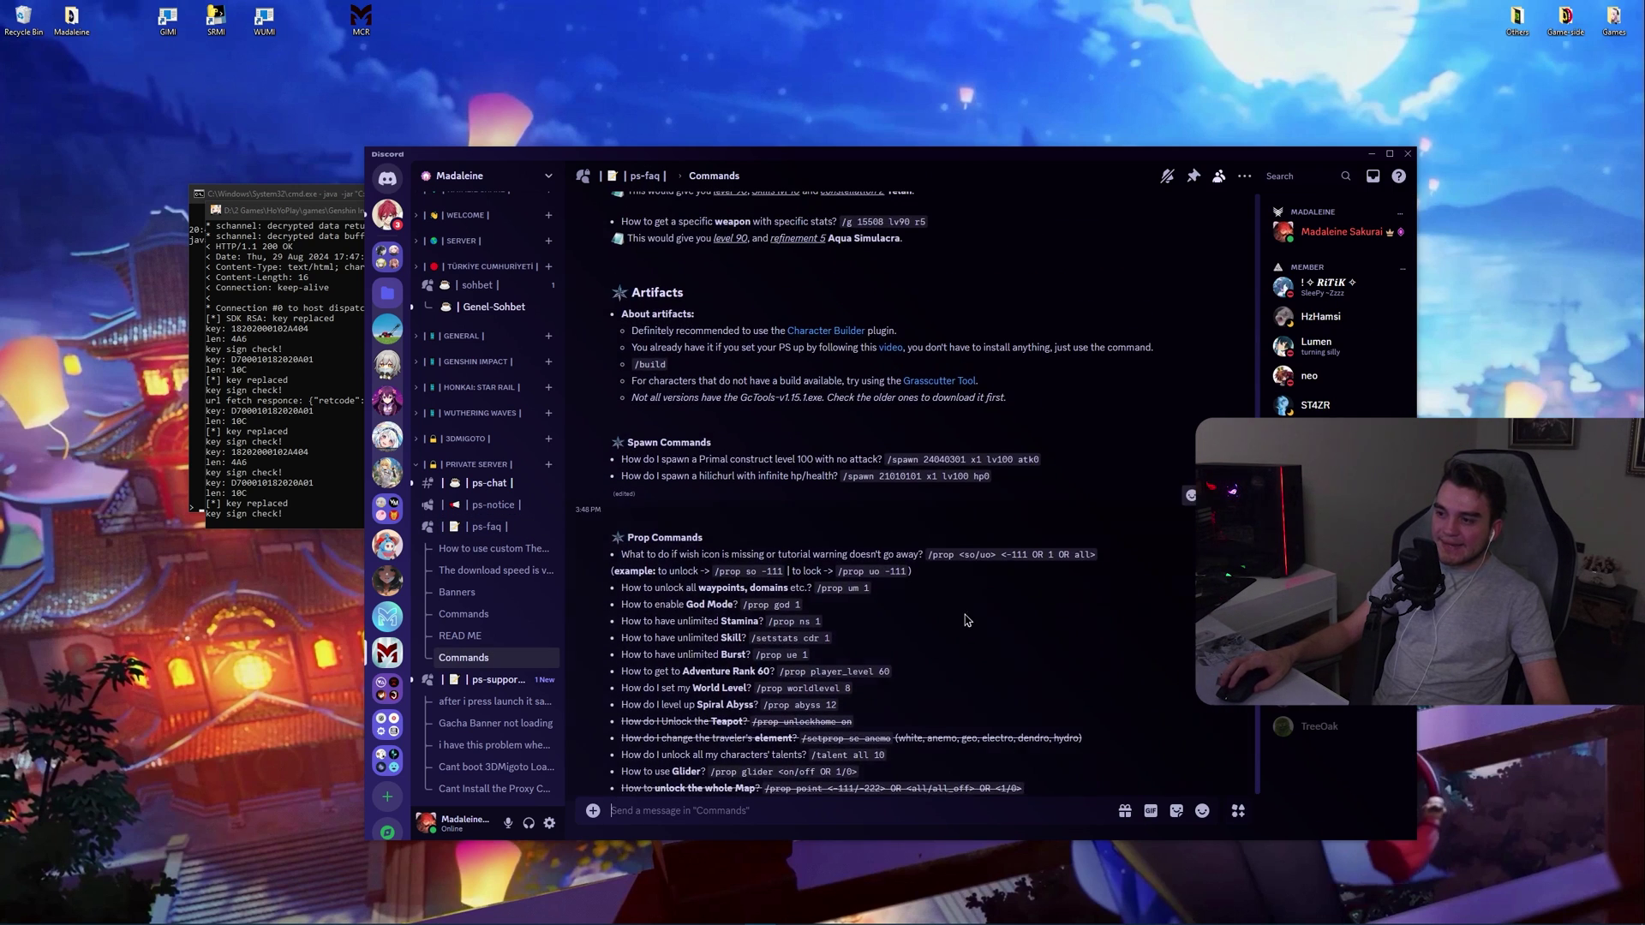
{"action": "scroll", "coordinate": [865, 599], "scroll_direction": "up", "scroll_amount": 5}
{"action": "scroll", "coordinate": [899, 610], "scroll_direction": "down", "scroll_amount": 10}
{"action": "scroll", "coordinate": [937, 621], "scroll_direction": "down", "scroll_amount": 5}
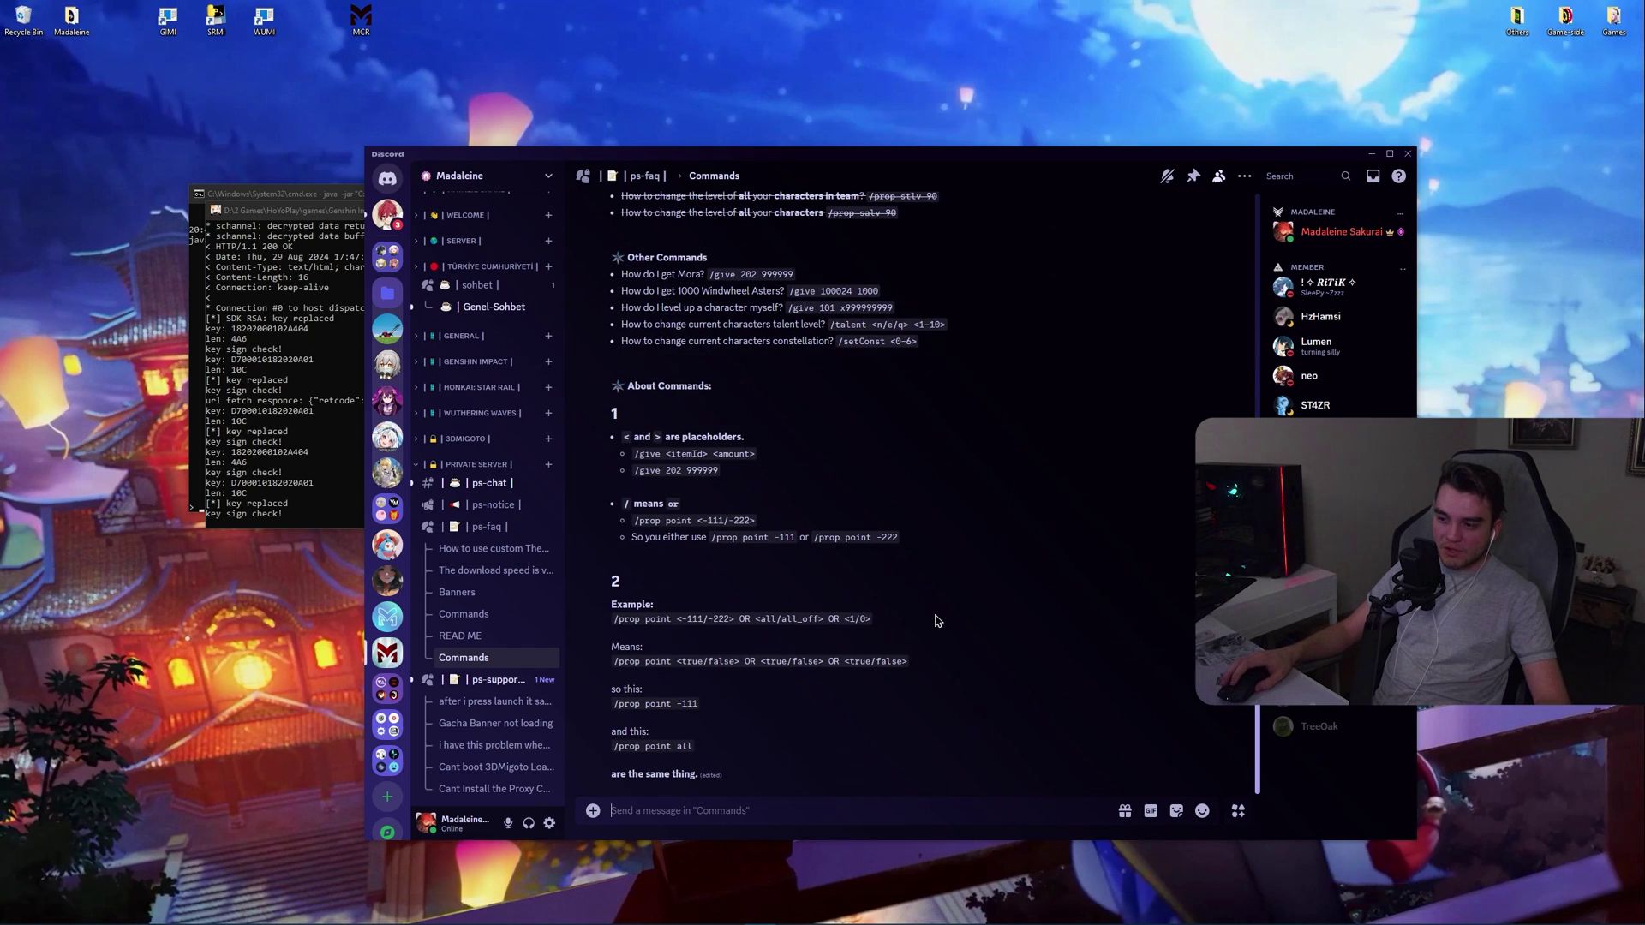
{"action": "left_click", "coordinate": [471, 683]}
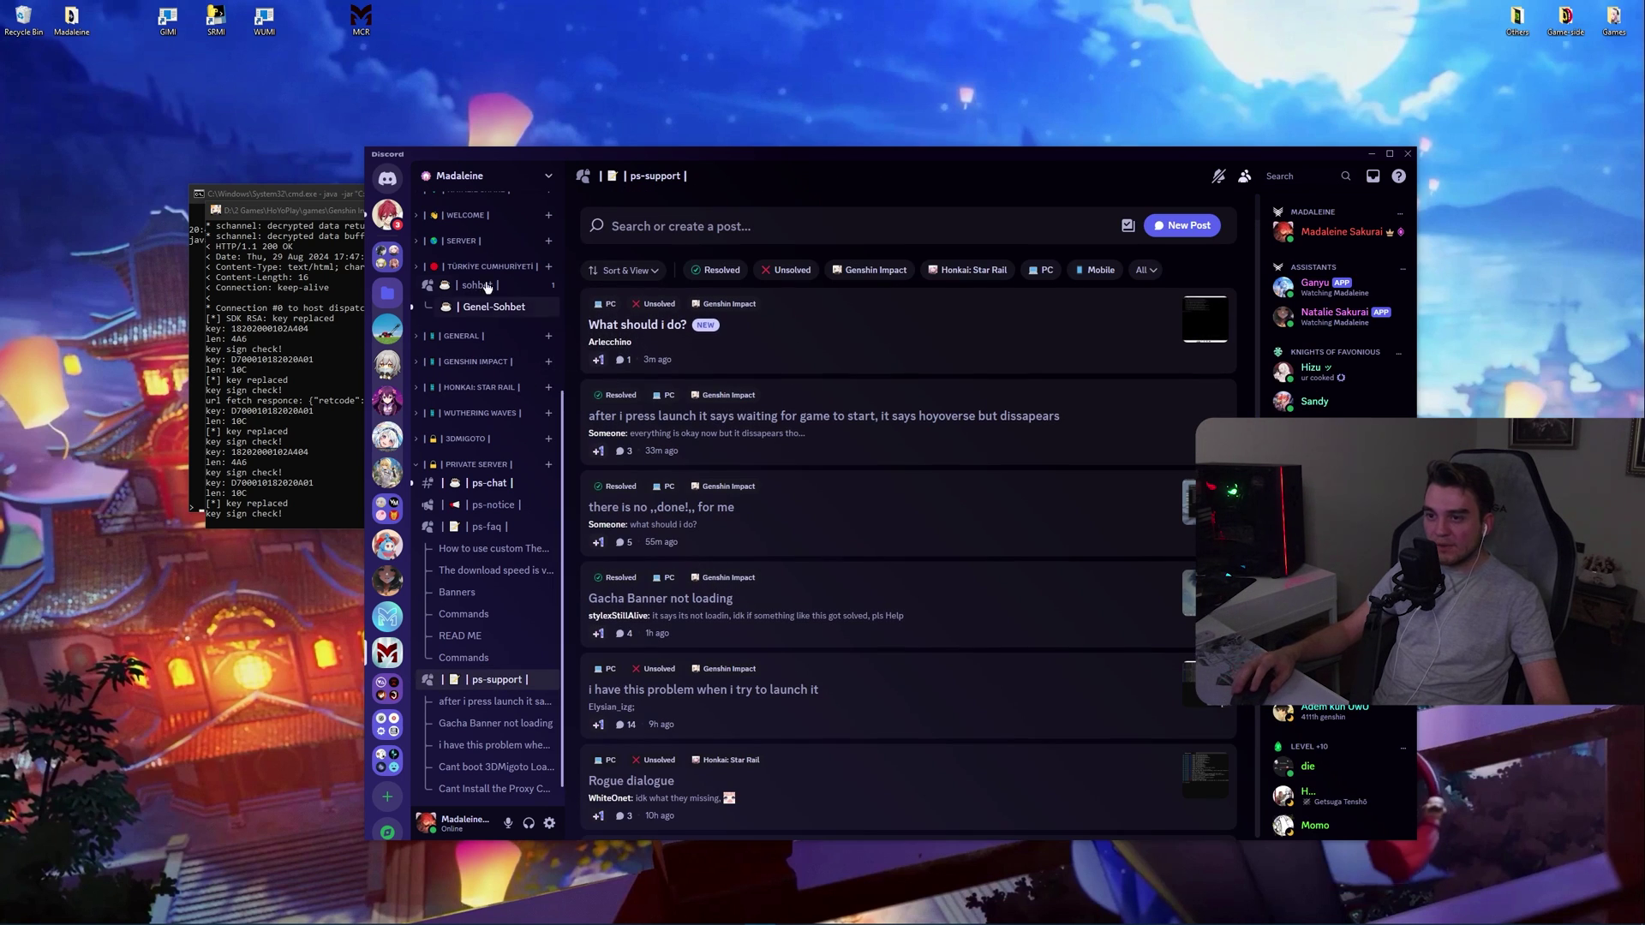